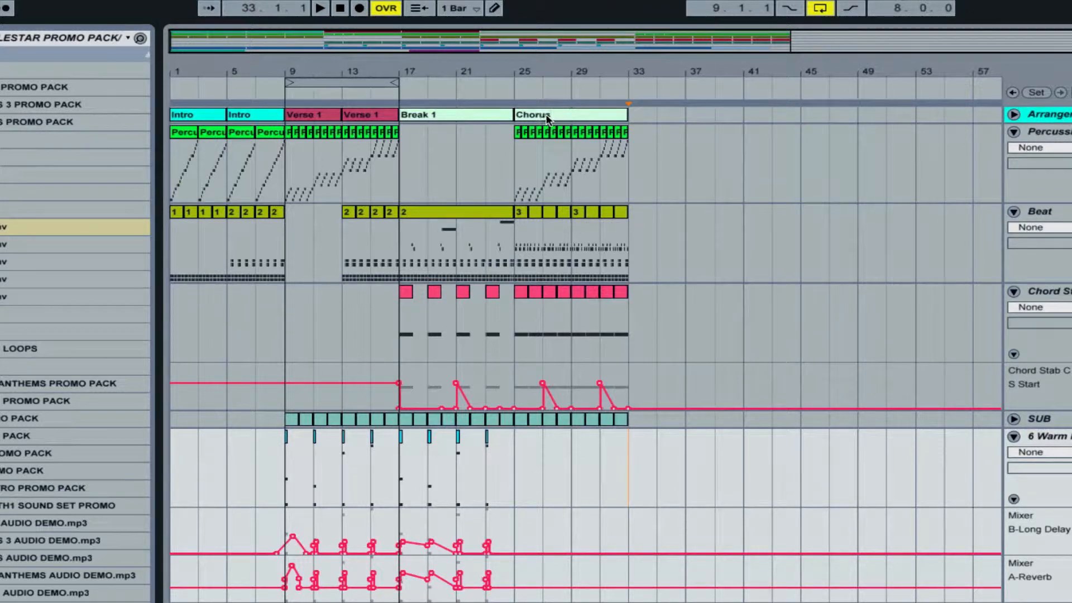
# Copy the Break 1 and Chorus arrangement marker clips to bar 33, directly after the existing Chorus
pyautogui.moveTo(437, 112); pyautogui.dragTo(584, 116)
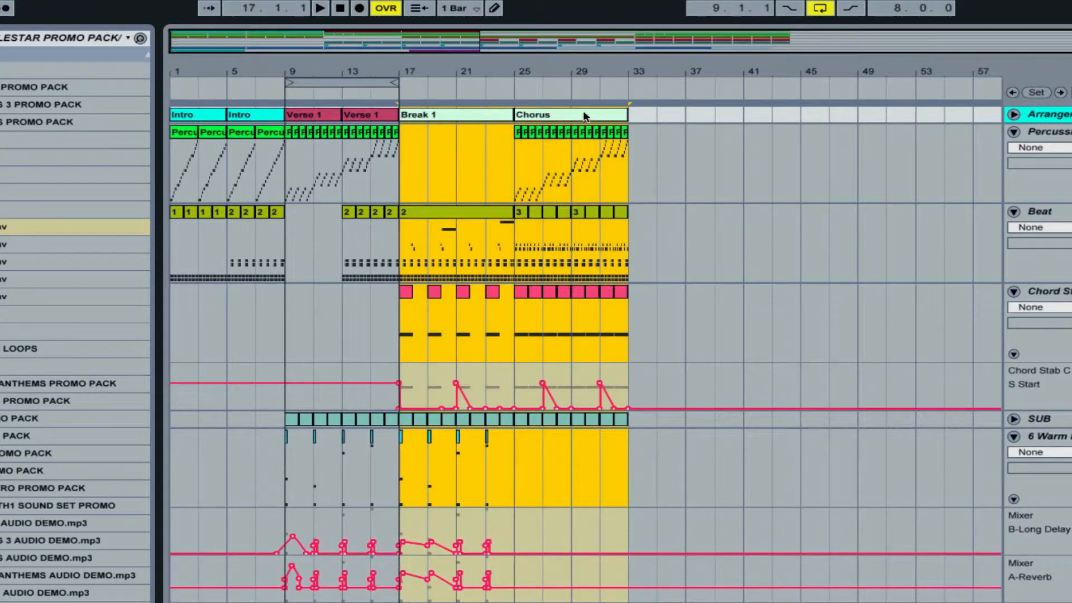
pyautogui.click(792, 175)
pyautogui.moveTo(456, 114); pyautogui.dragTo(687, 120)
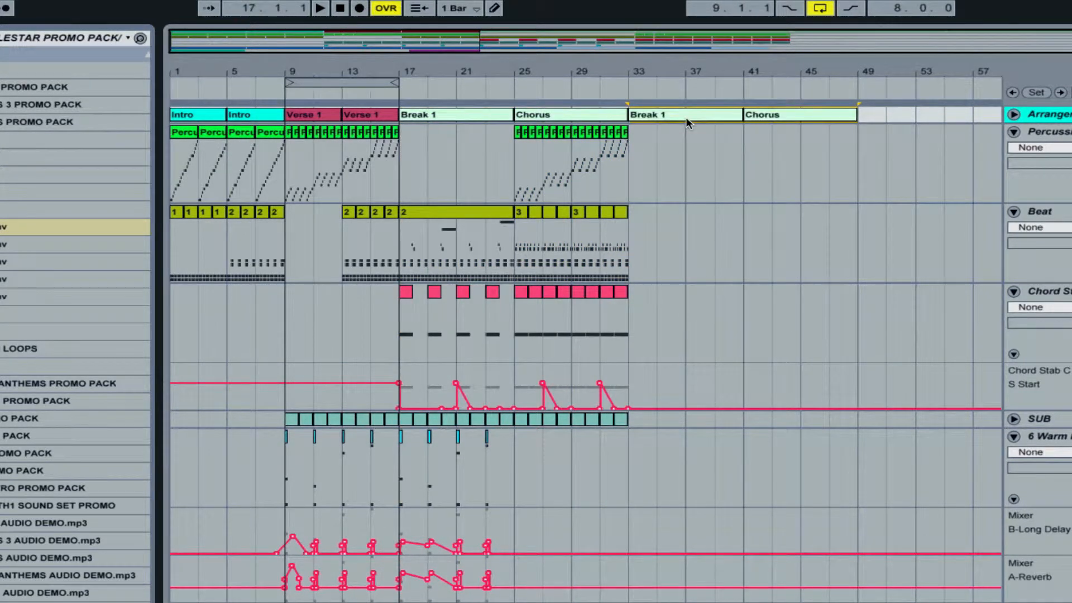
# Consolidate the copied Break 1 and Chorus marker clips into one clip and rename it Main
pyautogui.hotkey('ctrl', 'j')
pyautogui.hotkey('ctrl', 'r')
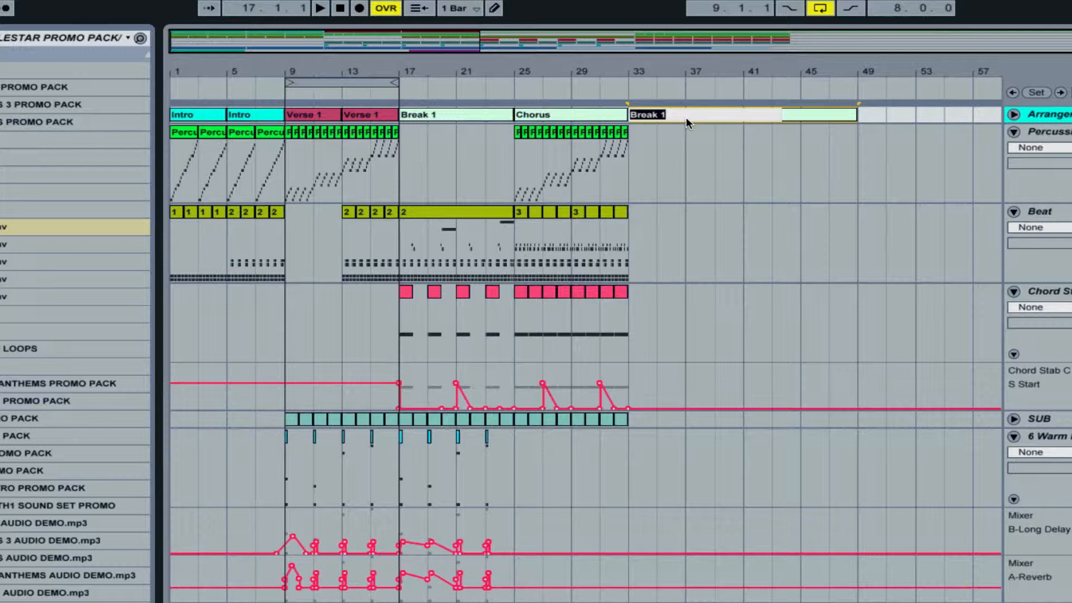
pyautogui.write('Main')
pyautogui.press('Return')
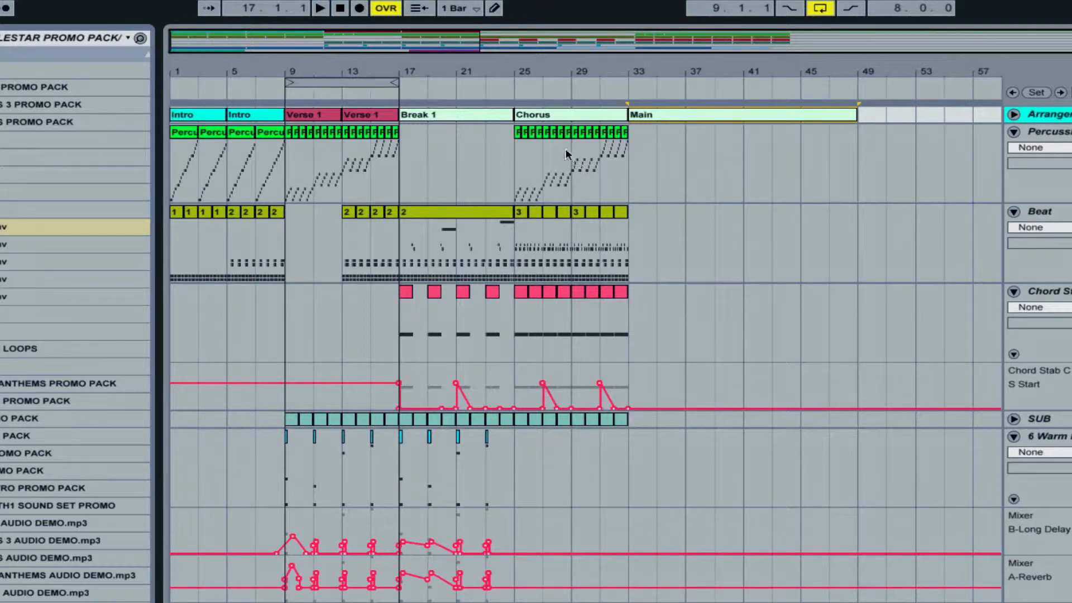
# Duplicate the Chorus content of all instrument tracks from bars 25–33 twice, filling the Main section up to bar 49
pyautogui.click(518, 137)
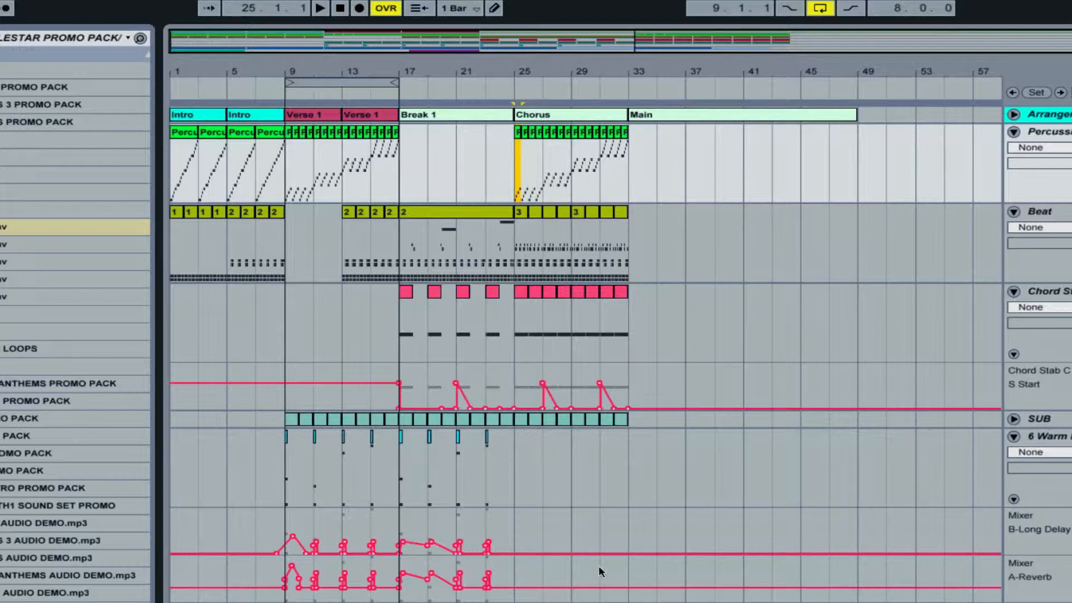
pyautogui.scroll(-2, 608, 561)
pyautogui.moveTo(613, 556); pyautogui.dragTo(629, 556)
pyautogui.scroll(-2, 637, 551)
pyautogui.scroll(-3, 637, 550)
pyautogui.scroll(8, 546, 464)
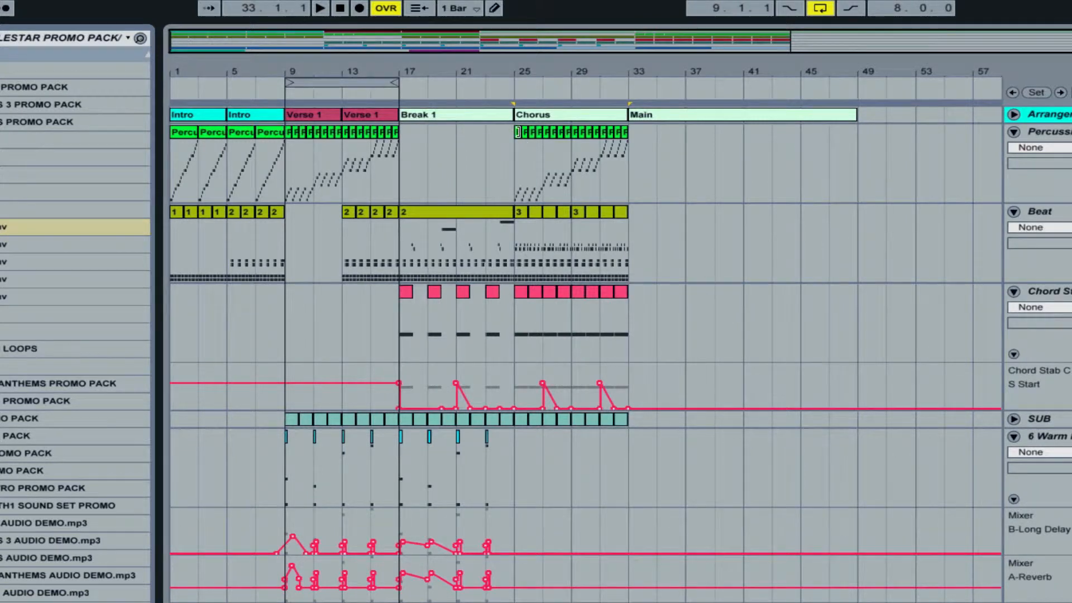
pyautogui.click(518, 136)
pyautogui.hotkey('ctrl', 'd')
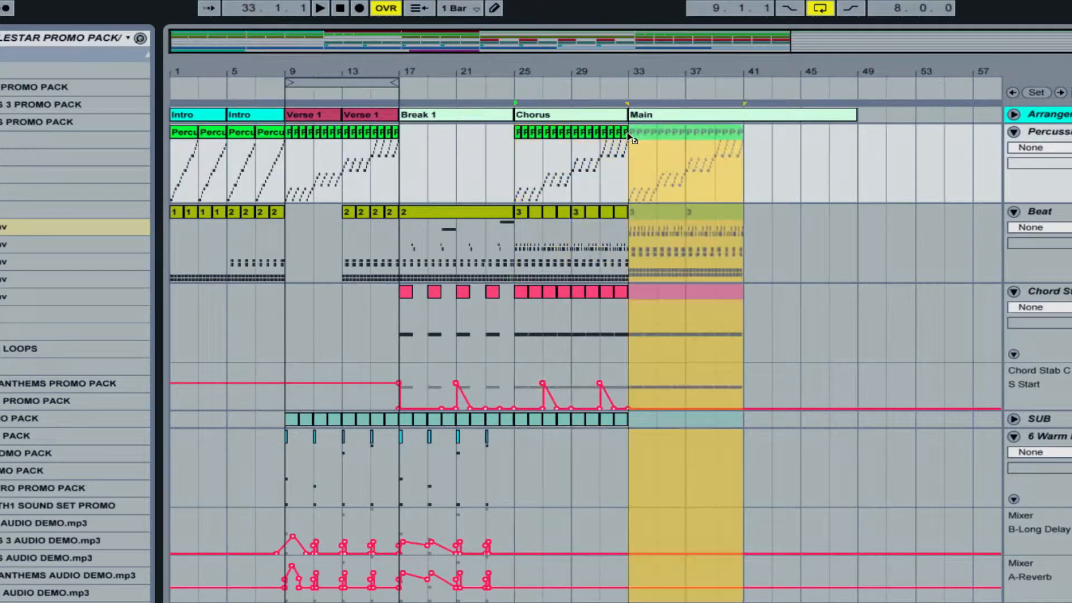
pyautogui.hotkey('ctrl', 'd')
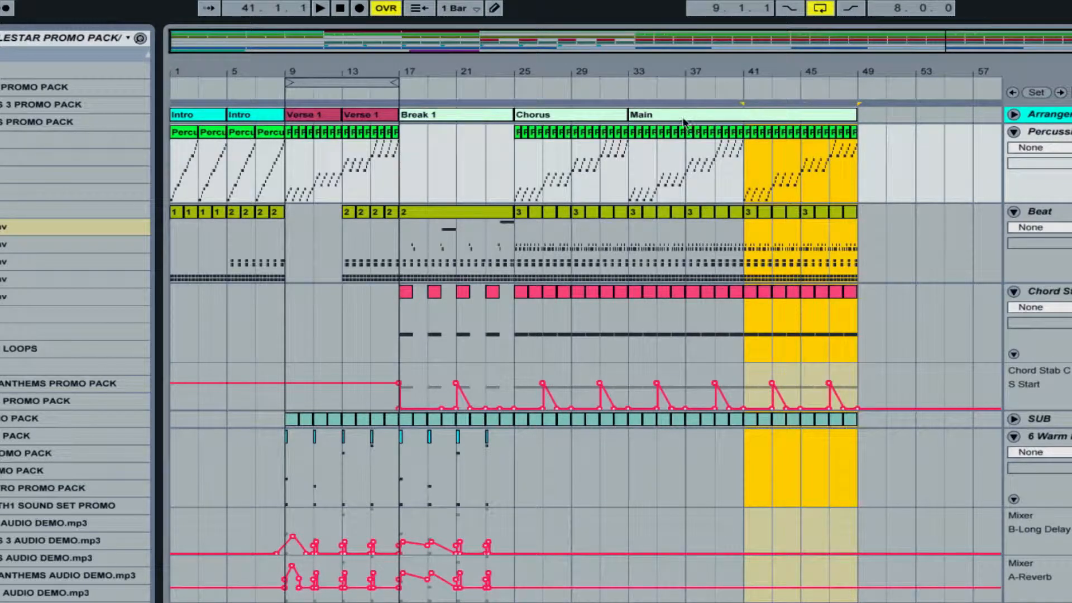
# Fold the Warm Drone, 6 Warm Pad, Fx and Chord Stab tracks
pyautogui.scroll(-5, 847, 443)
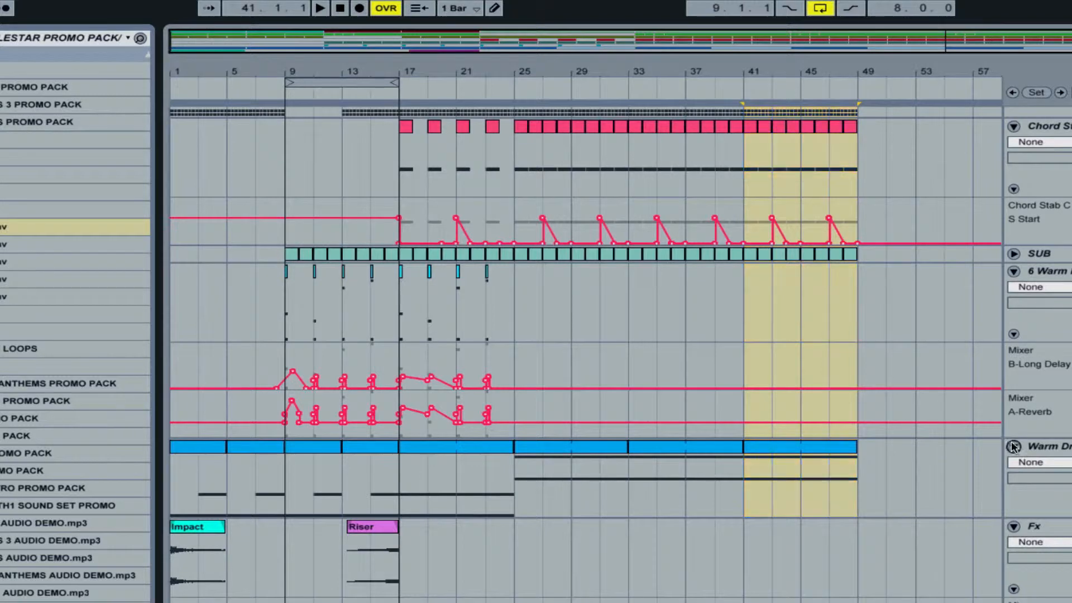
pyautogui.click(1014, 447)
pyautogui.click(1014, 271)
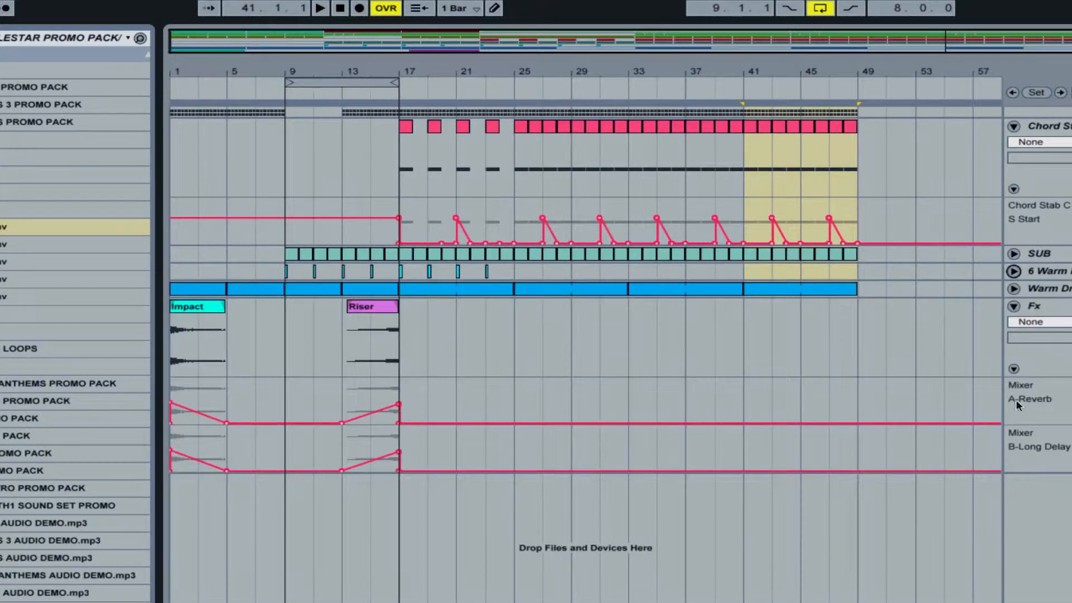
pyautogui.click(1013, 306)
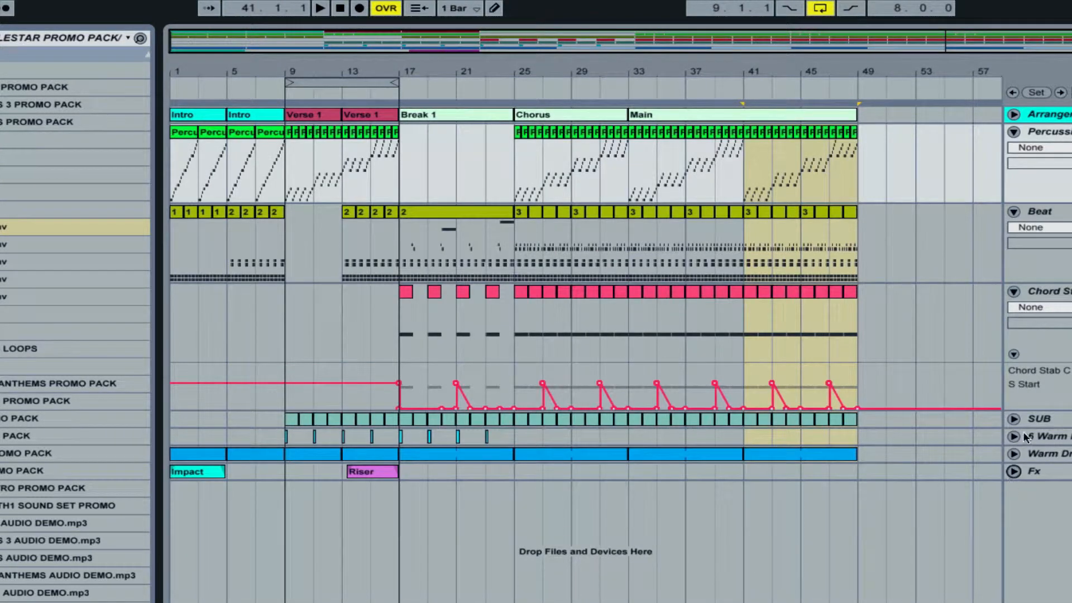
pyautogui.click(1013, 293)
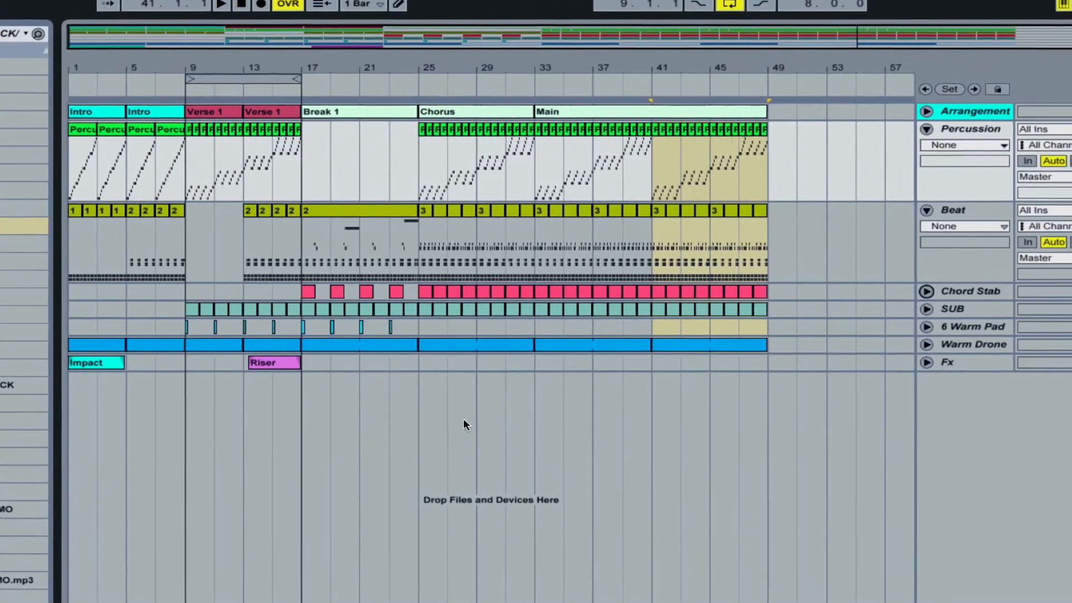
# Insert a new MIDI track below the Fx track
pyautogui.click(967, 363)
pyautogui.rightClick(946, 364)
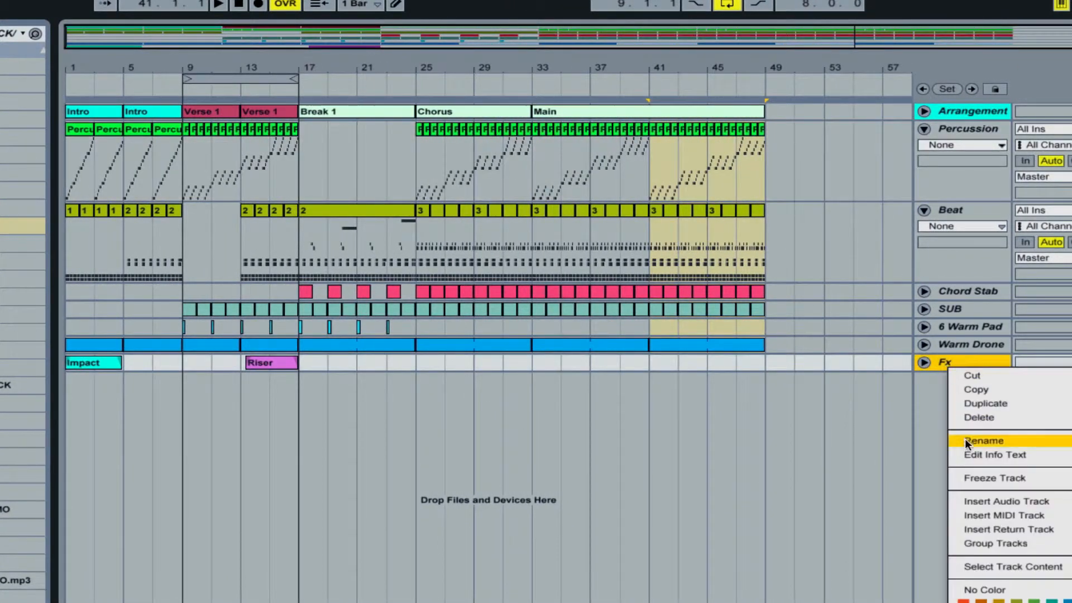
pyautogui.click(961, 513)
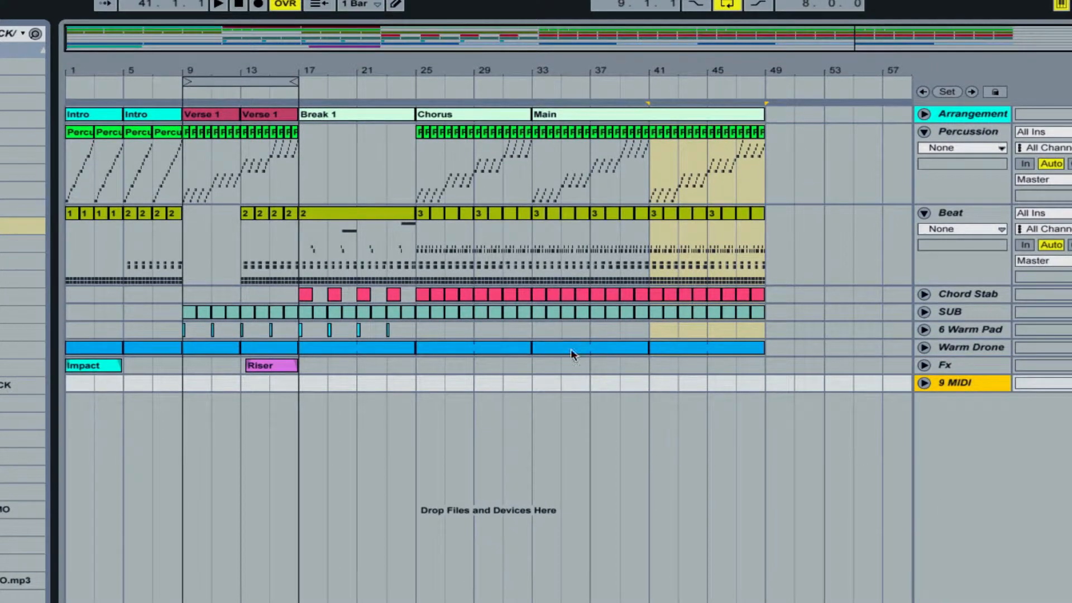
# Set the loop to the Main section from bar 33 to bar 49 and start playback
pyautogui.click(570, 348)
pyautogui.keyDown('shift'); pyautogui.click(681, 347); pyautogui.keyUp('shift')
pyautogui.hotkey('ctrl', 'l')
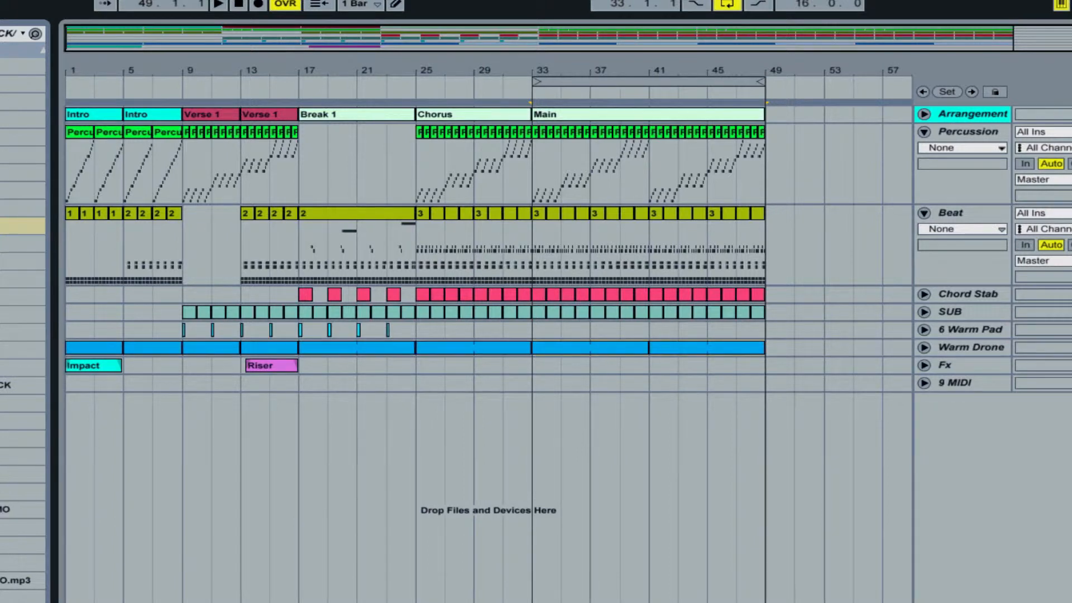
pyautogui.click(574, 82)
pyautogui.press('space')
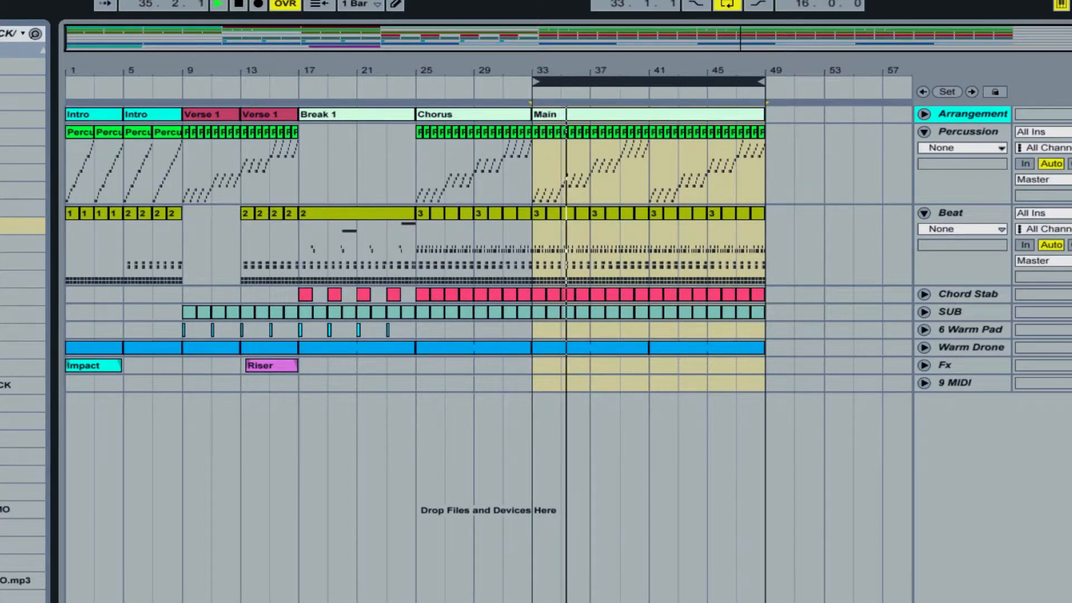
# Expand the VOX DELAY LOOPS folder of the Deep Tech Sessions promo pack in the browser
pyautogui.click(5, 208)
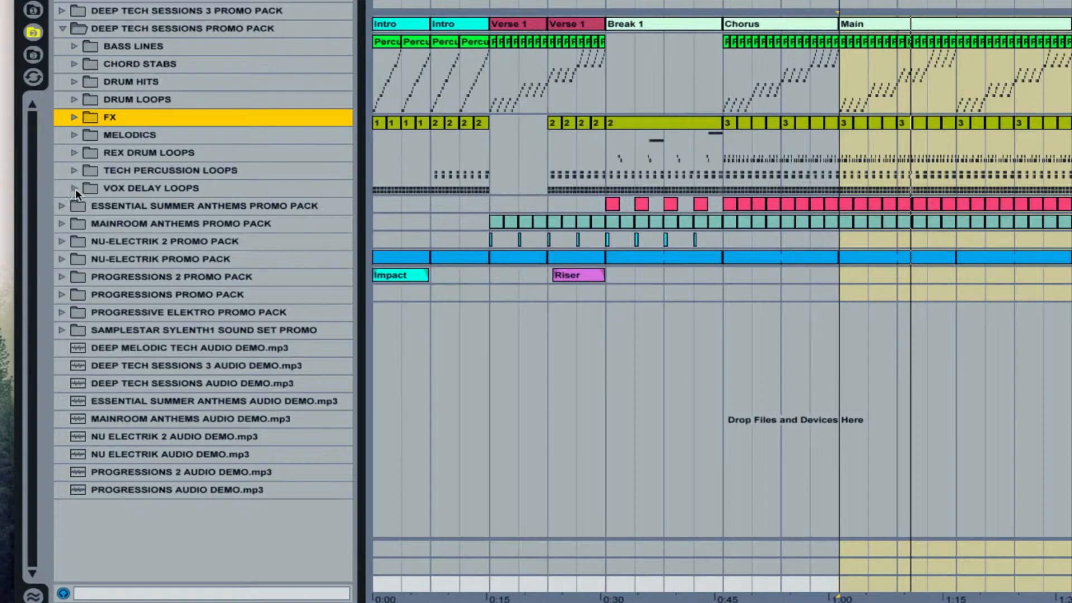
pyautogui.click(158, 188)
pyautogui.click(158, 188)
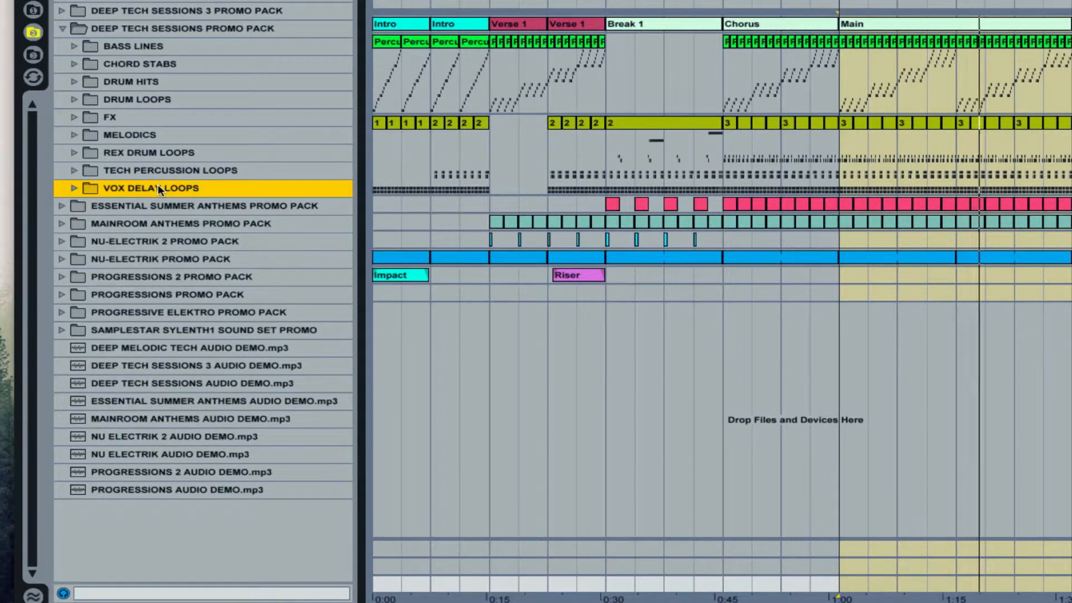
pyautogui.click(75, 189)
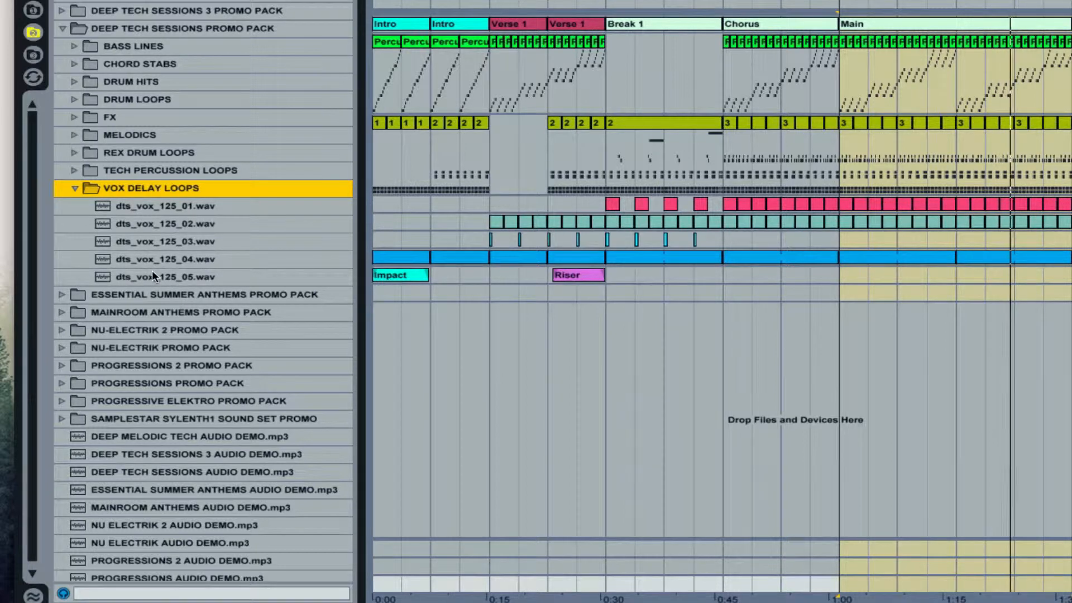
# Audition the vocal delay loops dts_vox_125_01.wav to dts_vox_125_05.wav against the looped Main section
pyautogui.click(196, 260)
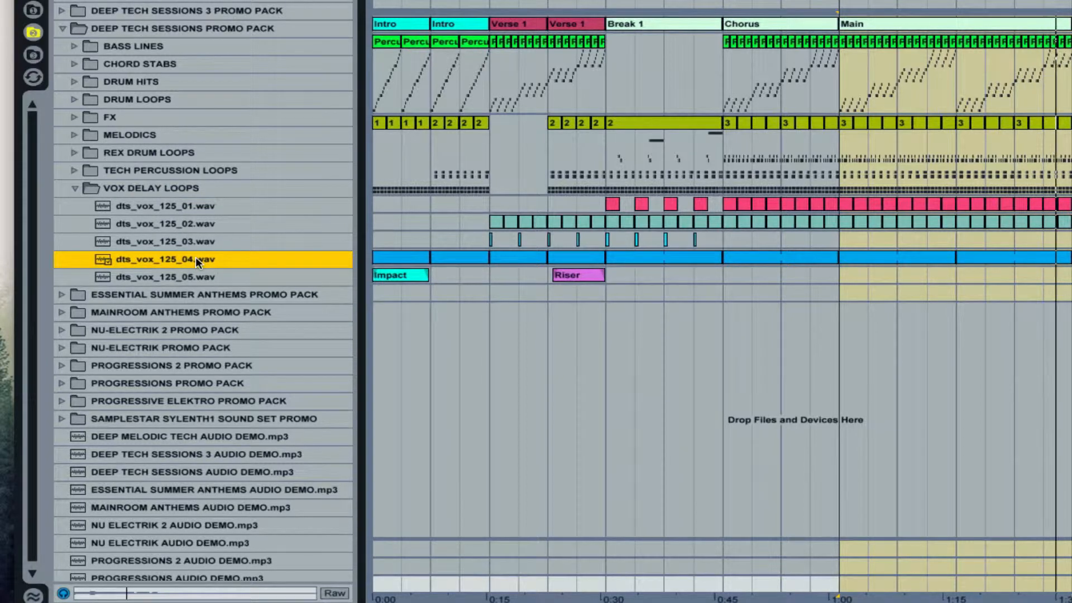
pyautogui.click(192, 223)
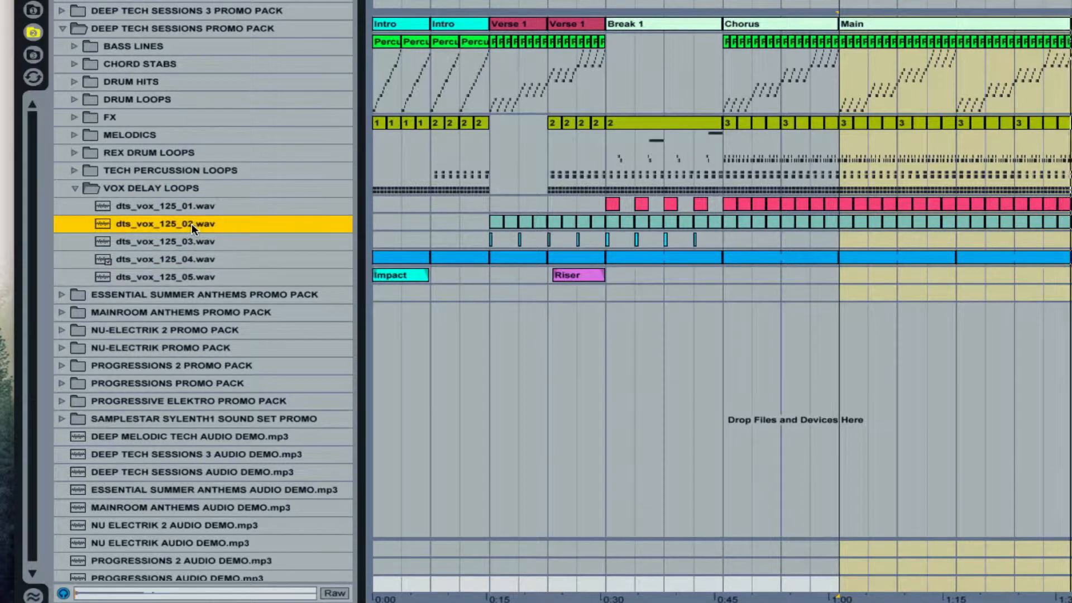
pyautogui.click(1069, 292)
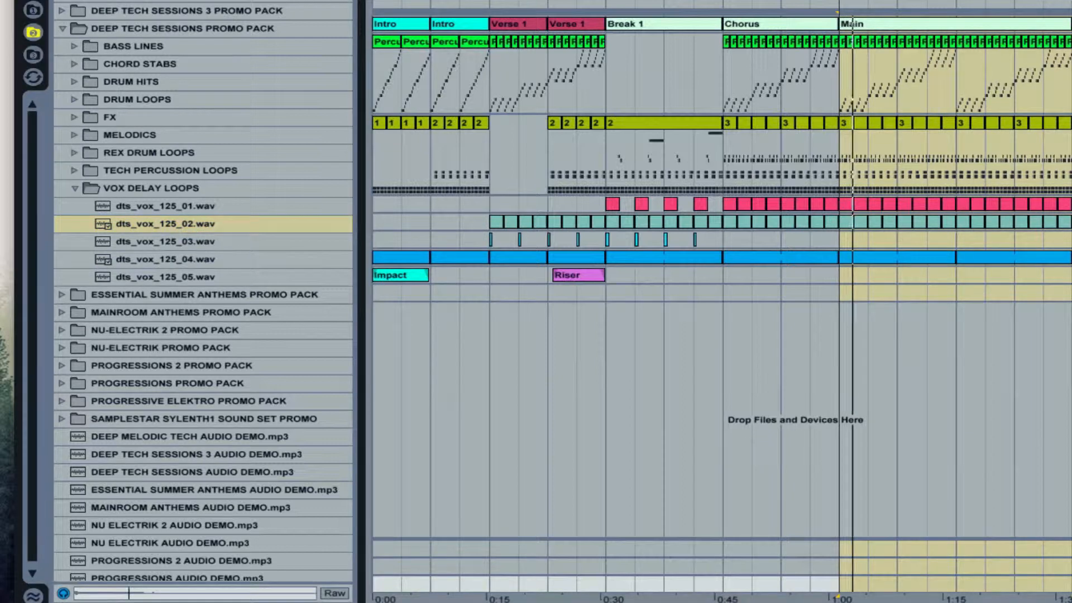
pyautogui.click(126, 223)
pyautogui.click(139, 255)
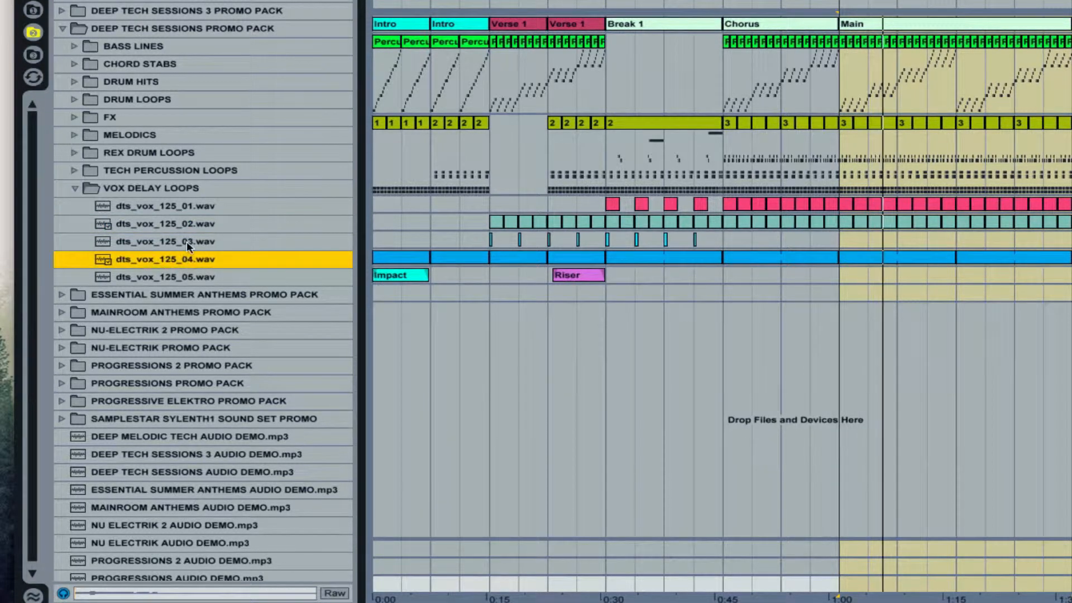
pyautogui.click(169, 239)
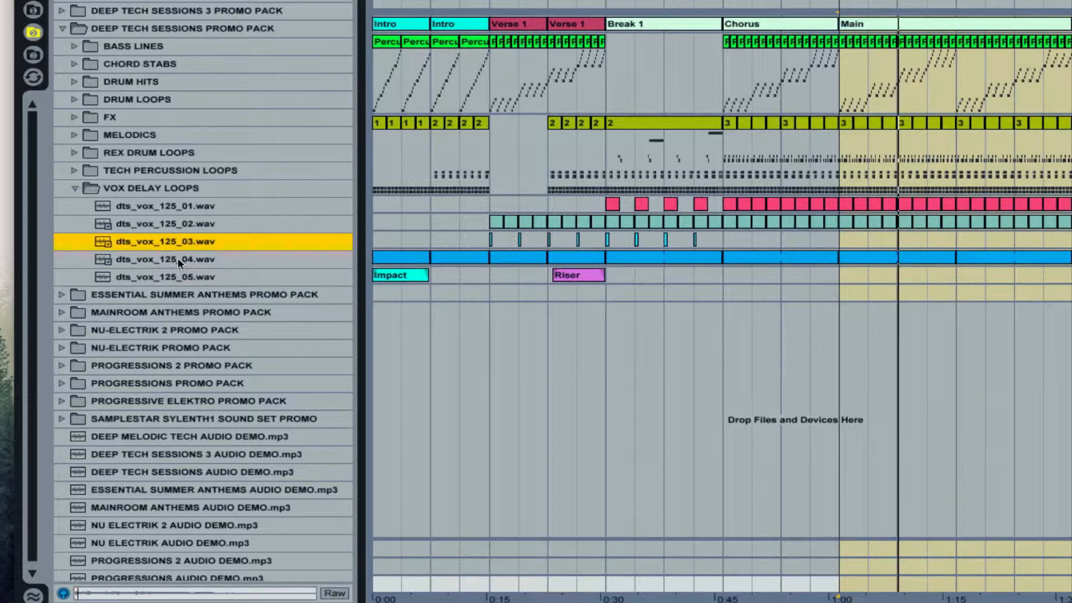
pyautogui.click(186, 277)
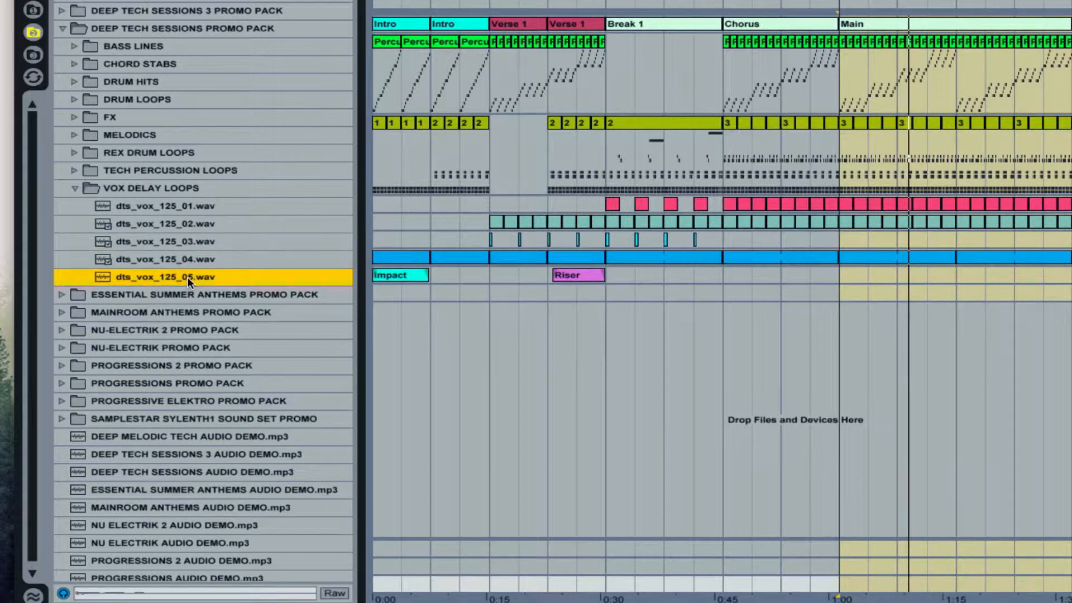
pyautogui.click(170, 206)
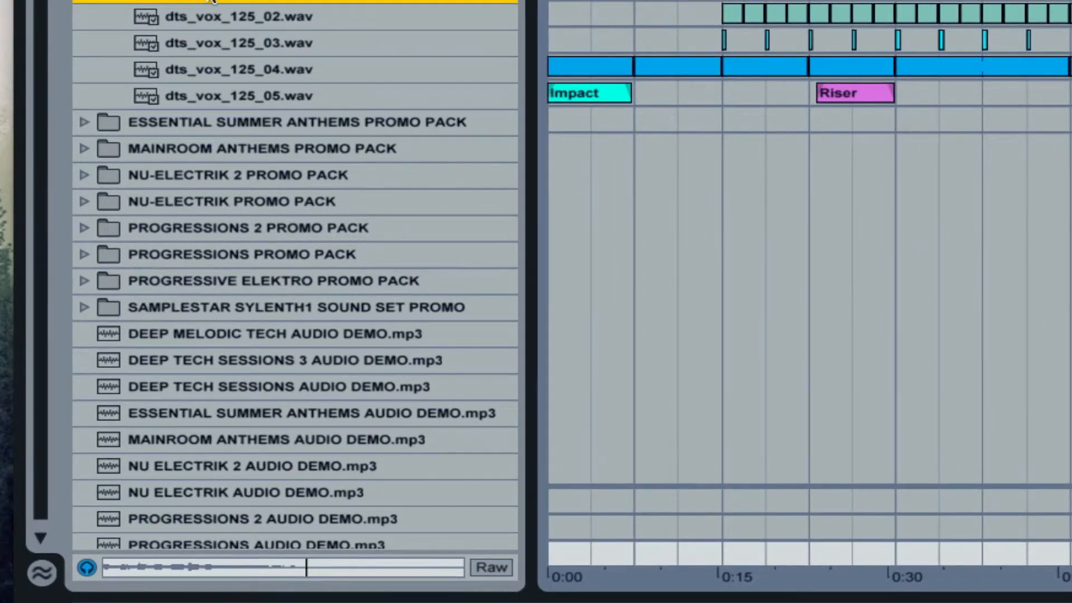
# Load dts_vox_125_01.wav into the new MIDI track's device chain as a Simpler instrument
pyautogui.moveTo(246, 2); pyautogui.dragTo(1071, 40)
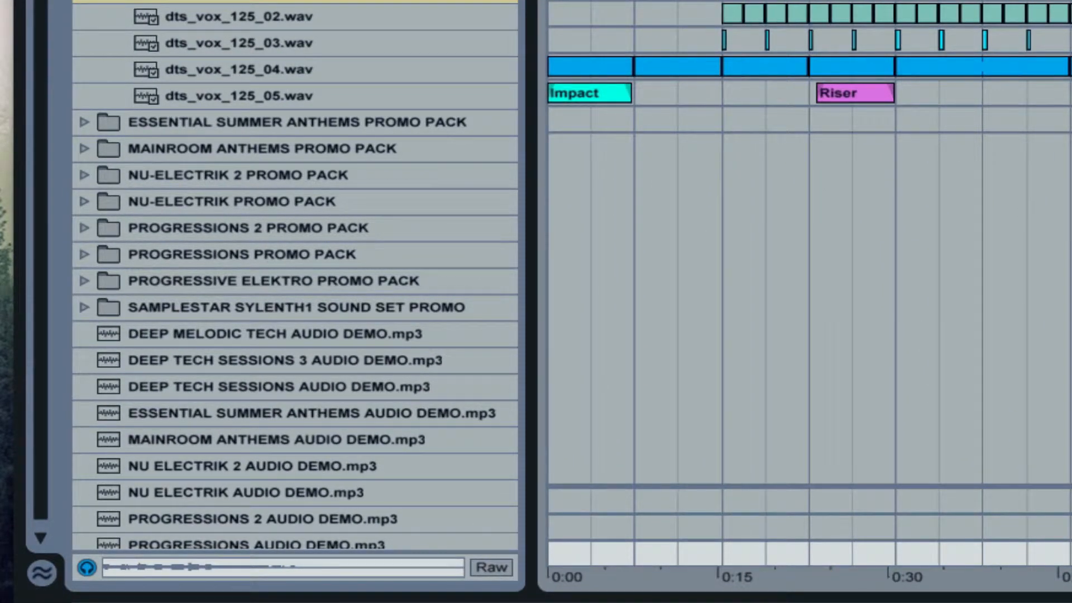
pyautogui.doubleClick(1070, 119)
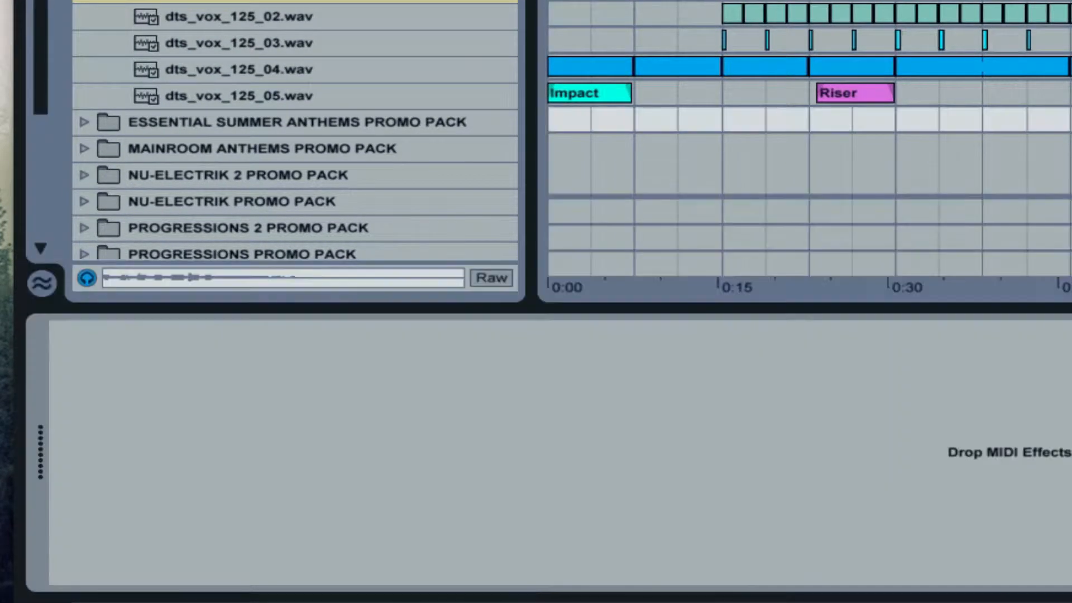
pyautogui.moveTo(181, 1); pyautogui.dragTo(302, 449)
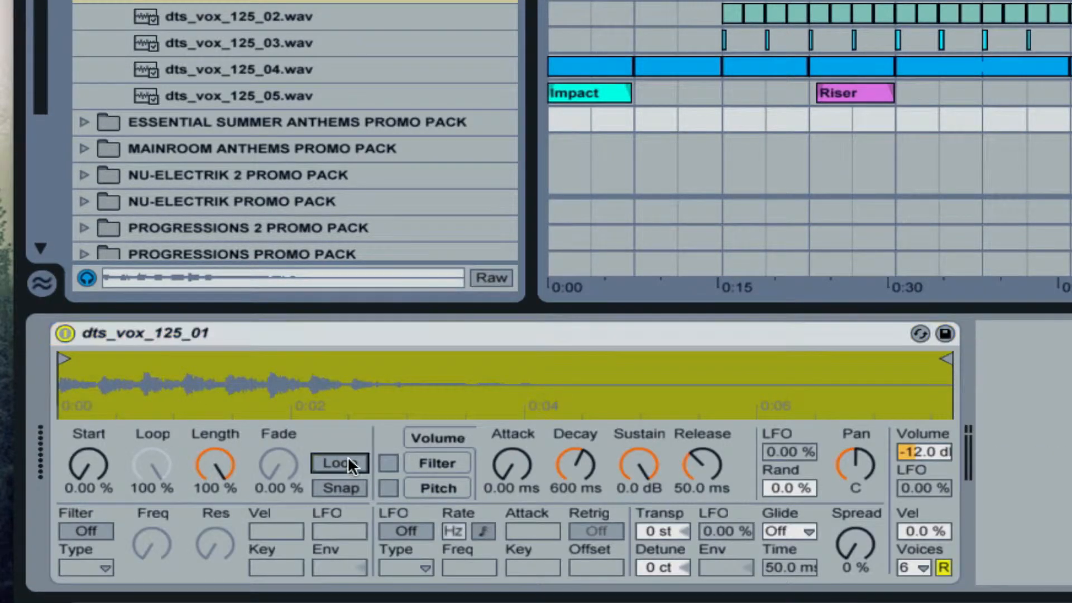
# Turn on Loop for the vocal sample in Simpler and set Spread to 51 %
pyautogui.click(339, 463)
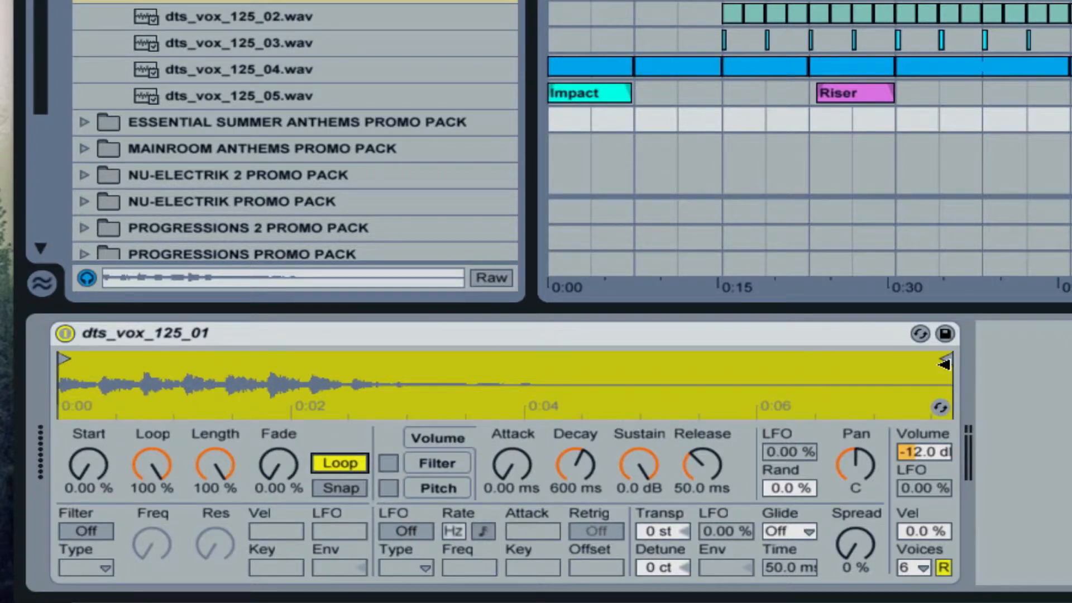
pyautogui.moveTo(872, 542); pyautogui.dragTo(871, 507)
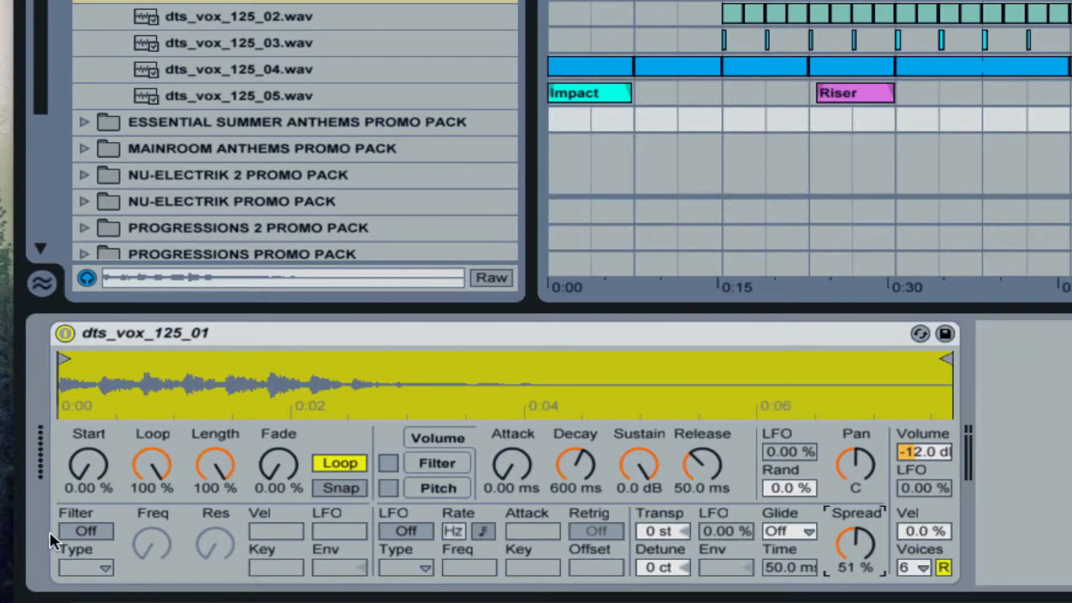
# Enable Simpler's filter as HP24 with the frequency at 255 Hz and the resonance at 1.39
pyautogui.click(86, 530)
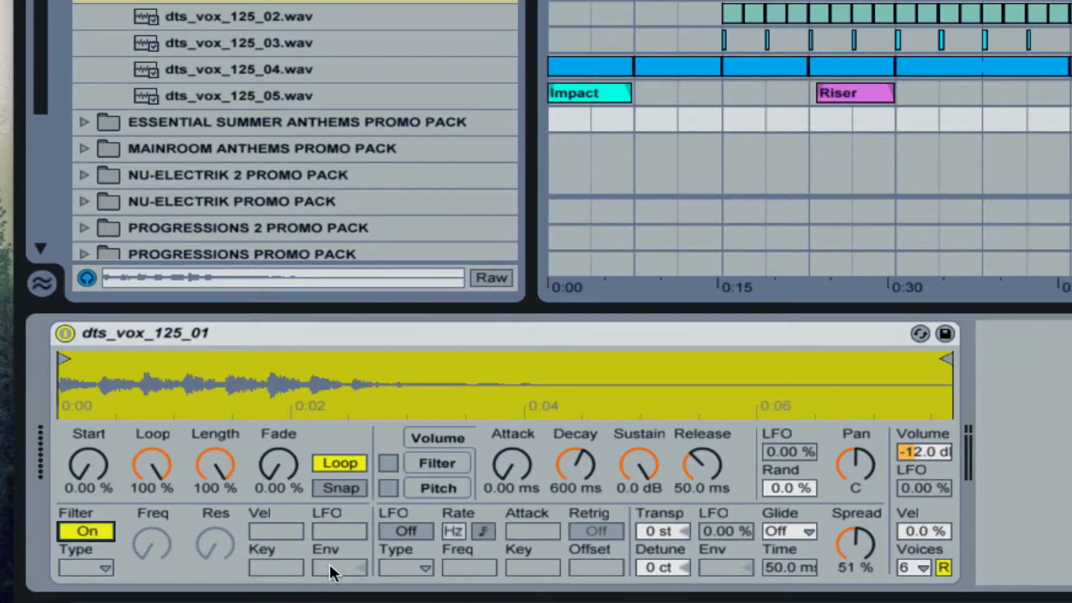
pyautogui.click(83, 570)
pyautogui.click(84, 602)
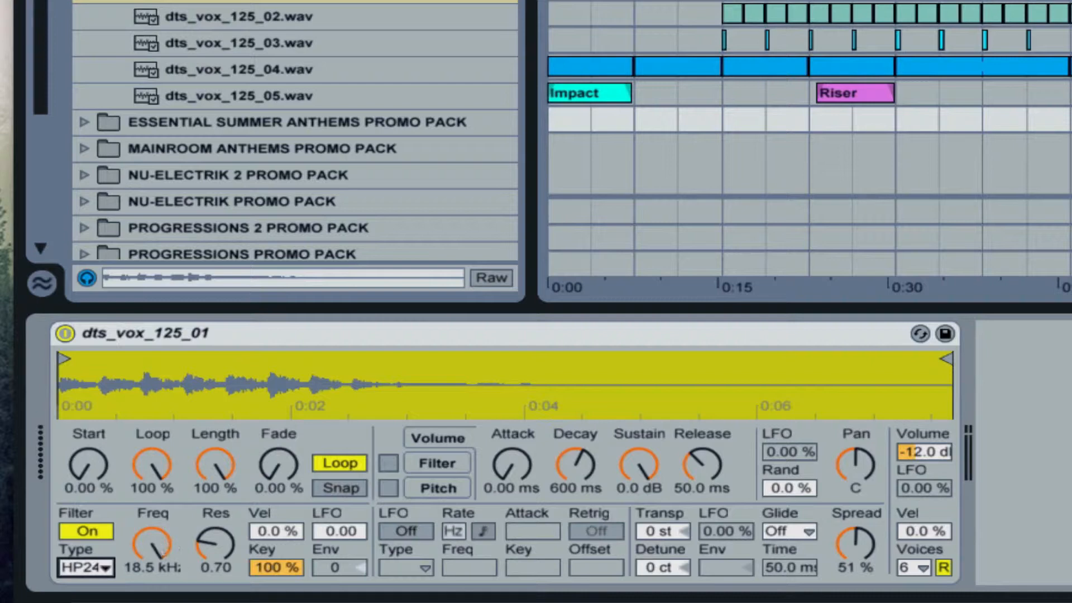
pyautogui.moveTo(162, 552); pyautogui.dragTo(162, 597)
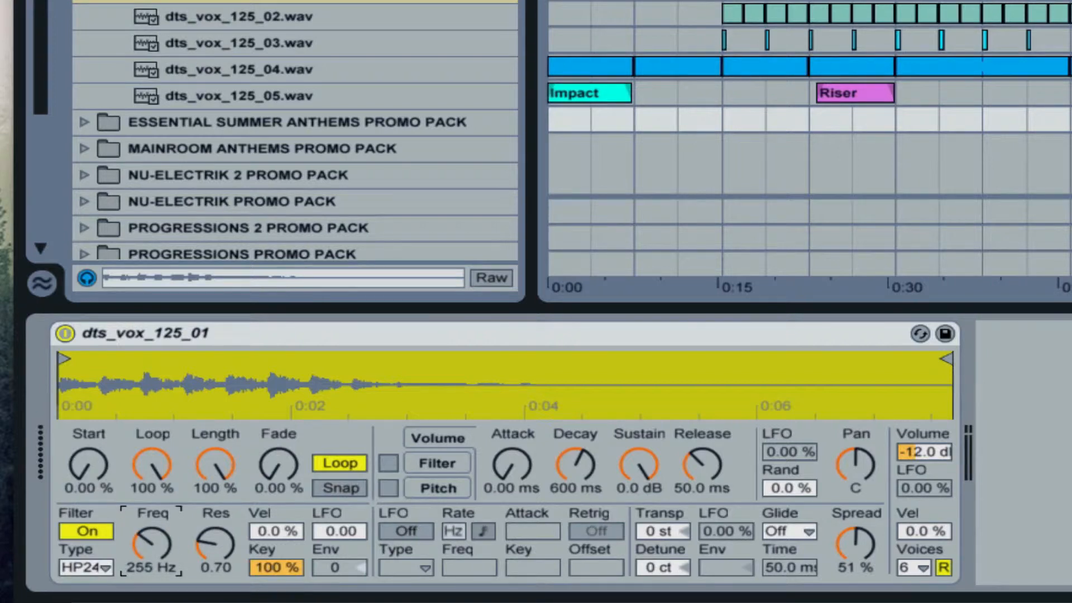
pyautogui.moveTo(215, 544); pyautogui.dragTo(215, 522)
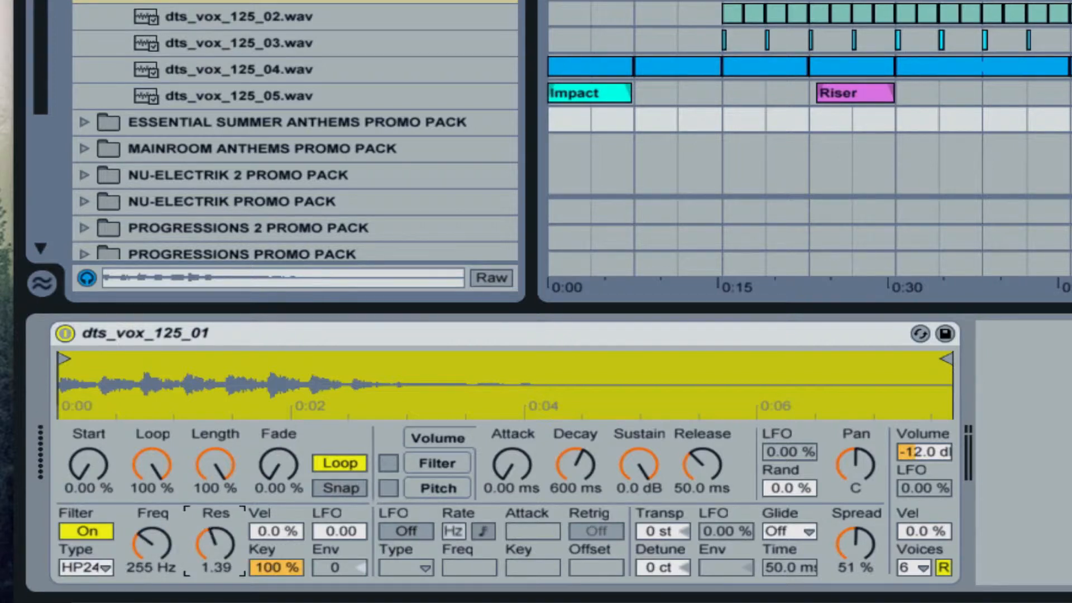
# Set Simpler's filter LFO amount to 24.0, enable the LFO synced at 1/8 with a rising sawtooth, and adjust the volume envelope's attack
pyautogui.moveTo(341, 528); pyautogui.dragTo(341, 515)
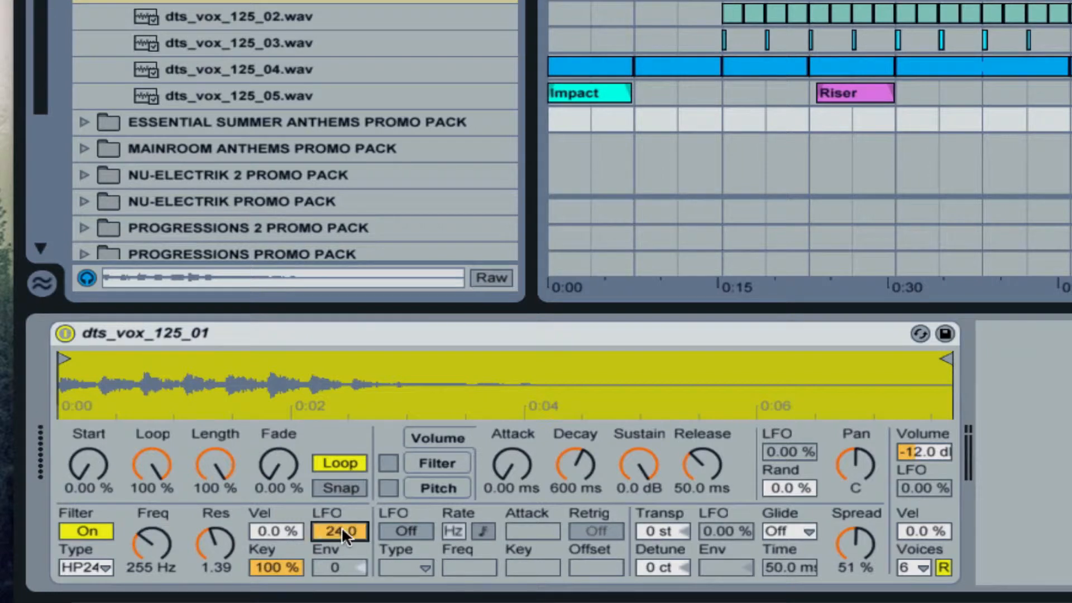
pyautogui.click(404, 529)
pyautogui.click(485, 530)
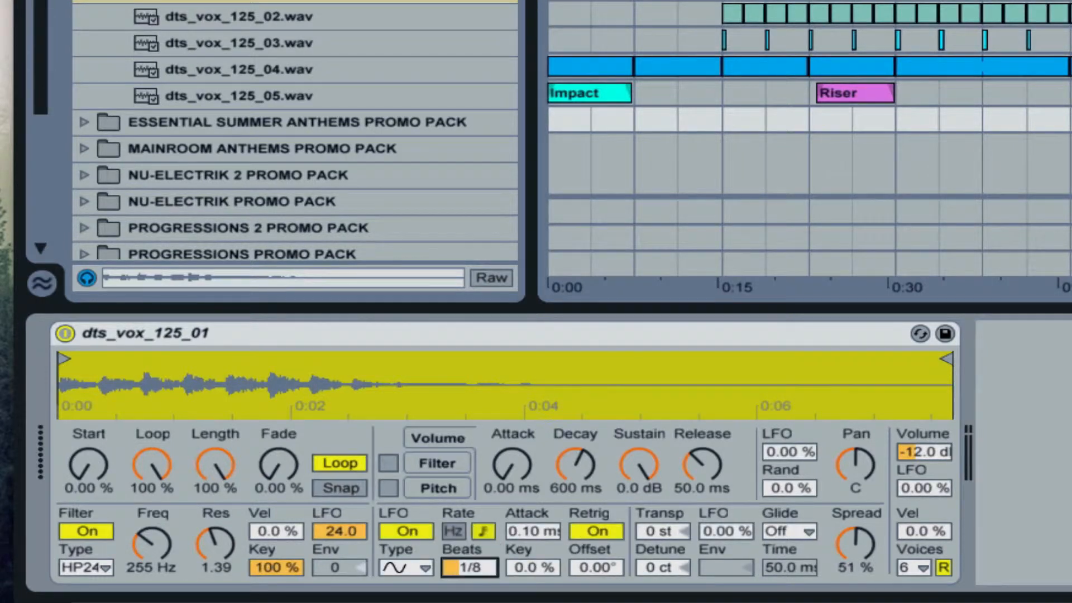
pyautogui.click(425, 567)
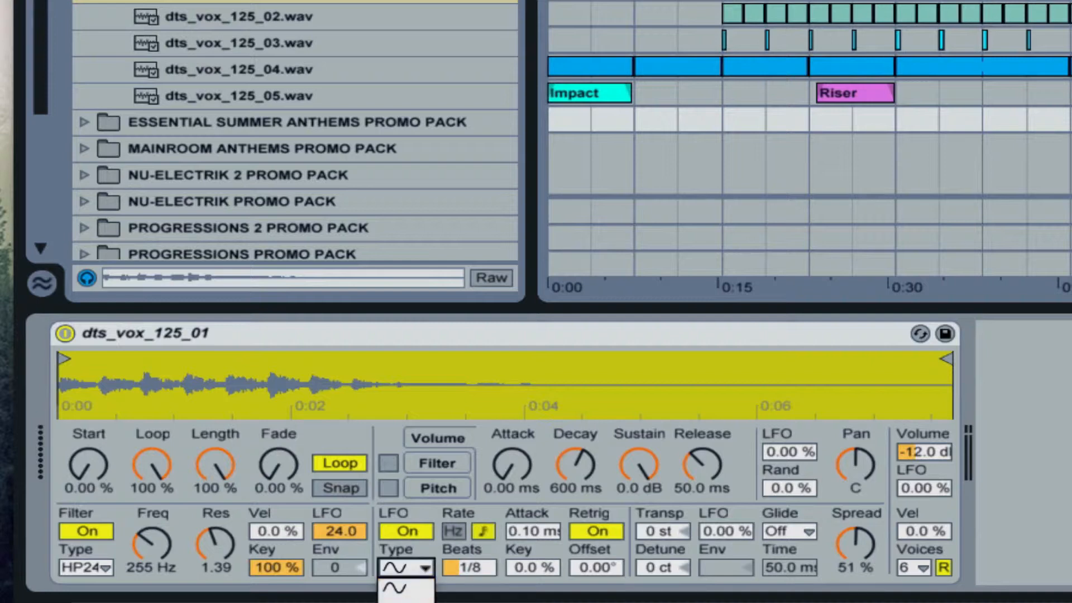
pyautogui.click(406, 602)
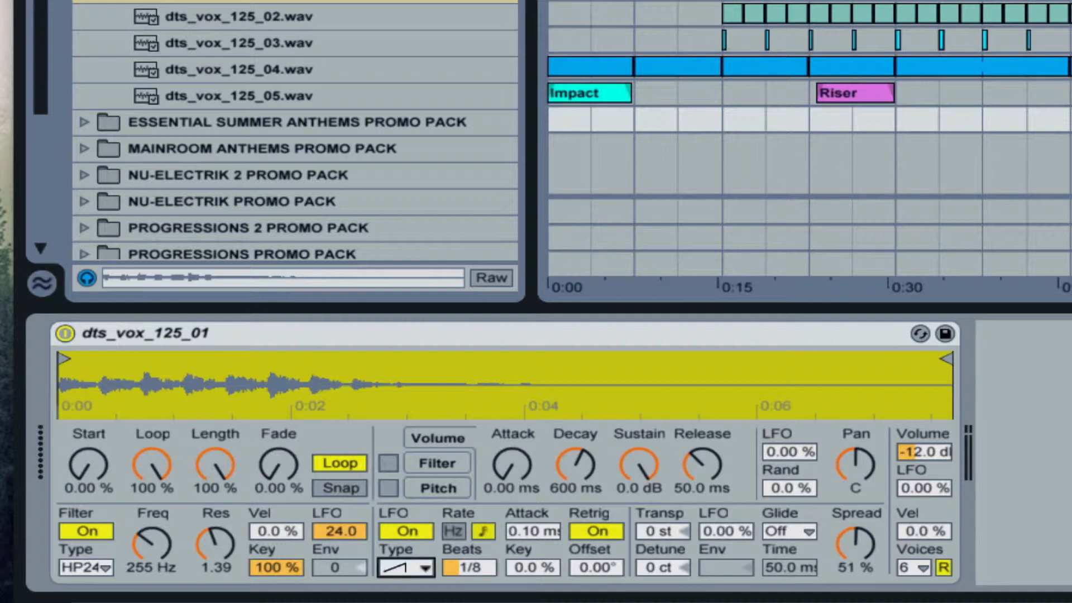
pyautogui.moveTo(504, 478); pyautogui.dragTo(503, 472)
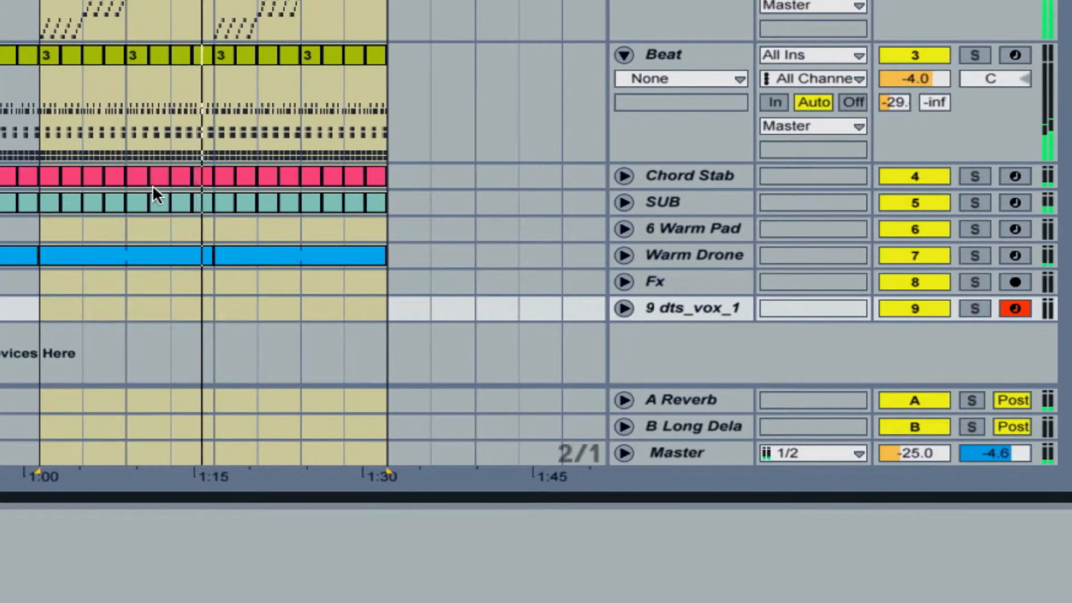
# Copy the Warm Drone clips of the Main section onto the dts_vox_1 track at the same position
pyautogui.click(256, 308)
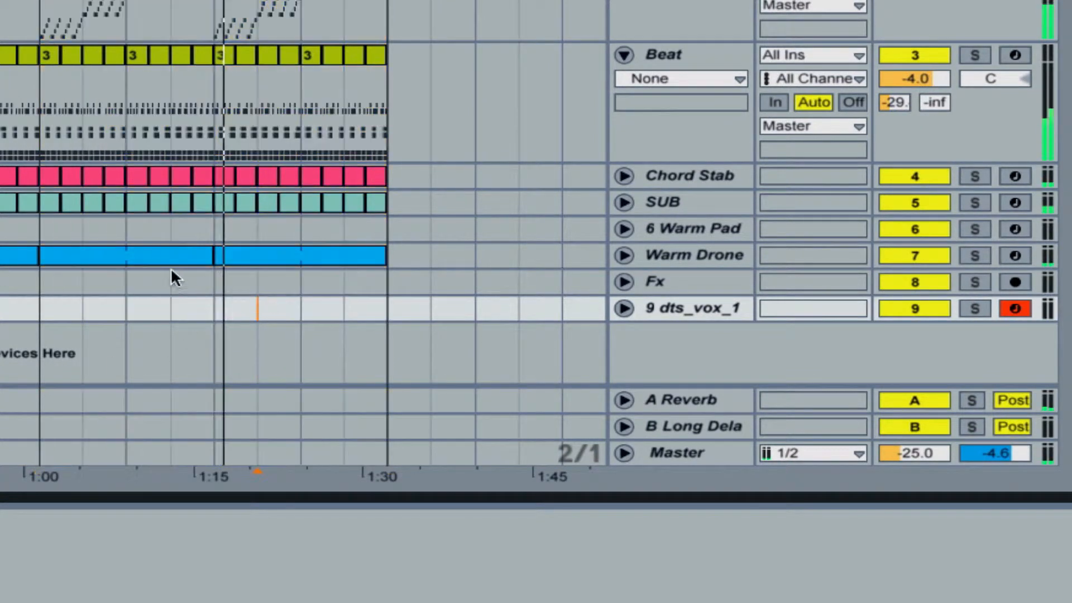
pyautogui.click(261, 254)
pyautogui.moveTo(261, 254); pyautogui.dragTo(286, 308)
# Rename the dts_vox_1 track to "Vox 1"
pyautogui.click(678, 308)
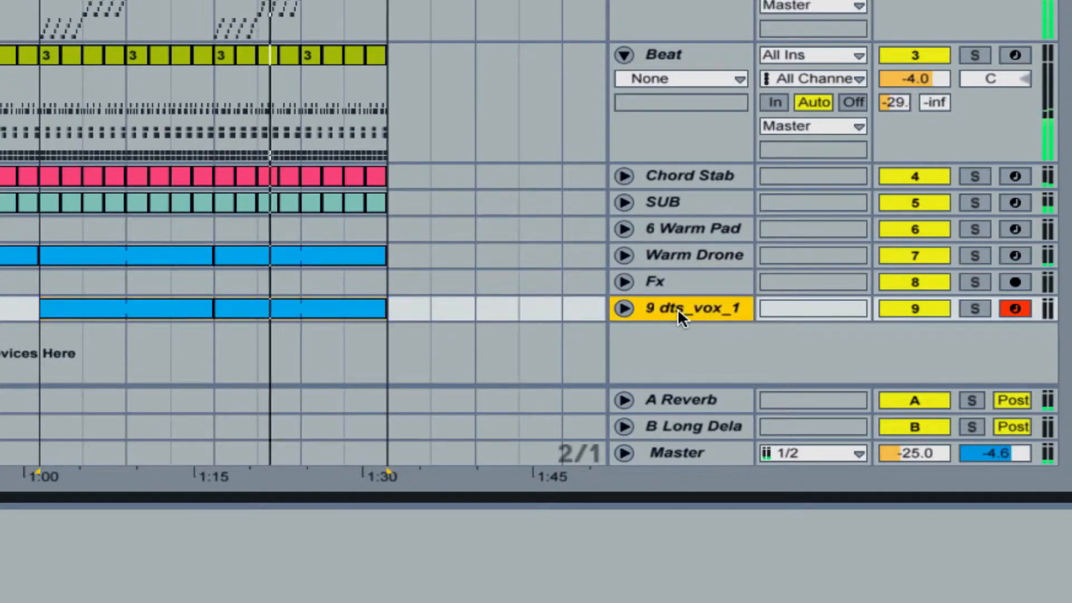
pyautogui.hotkey('ctrl', 'r')
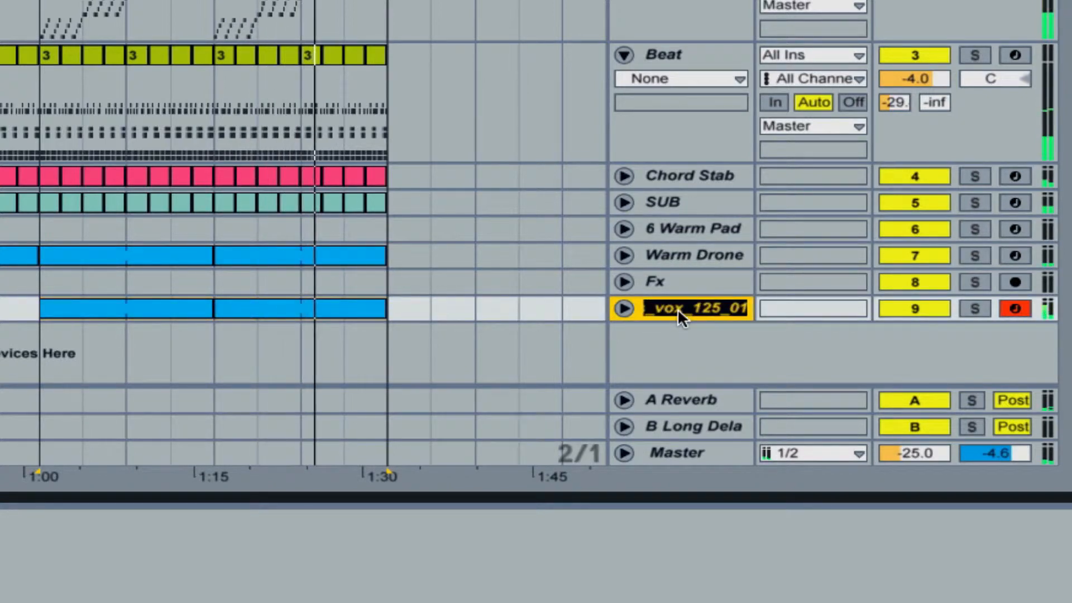
pyautogui.write('Vox 1')
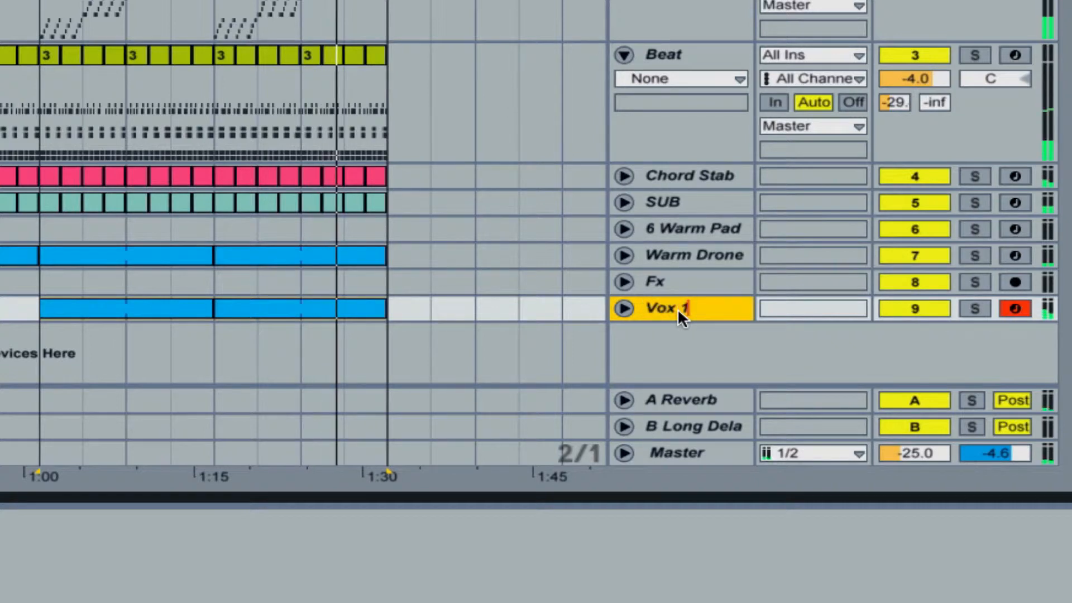
pyautogui.press('Return')
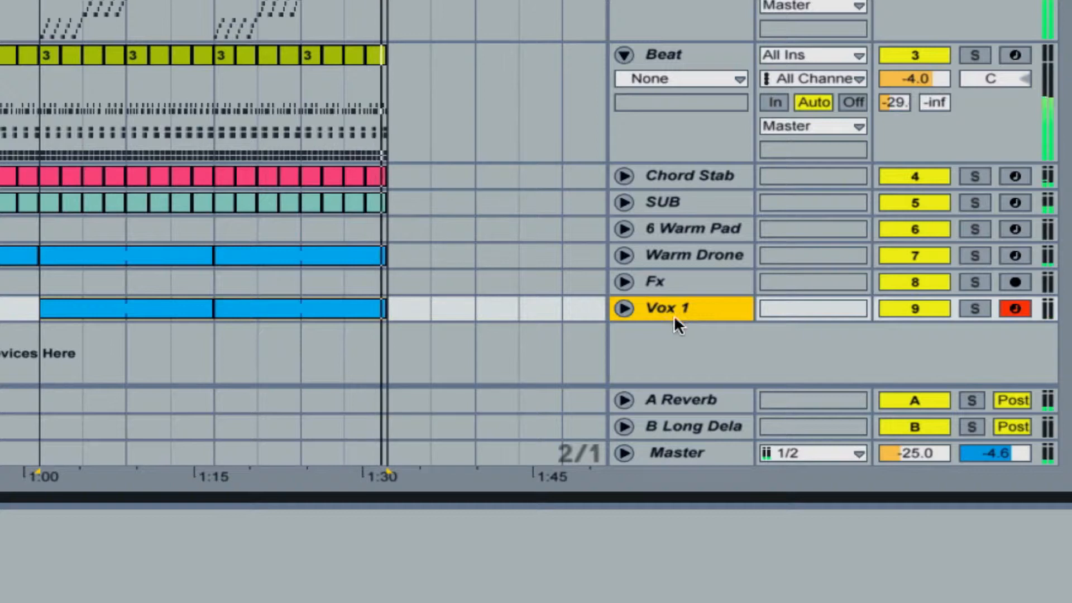
# Set the Master volume to -13.9 and Vox 1's automation display to None, leaving the Vox 1 track folded
pyautogui.moveTo(927, 451); pyautogui.dragTo(927, 383)
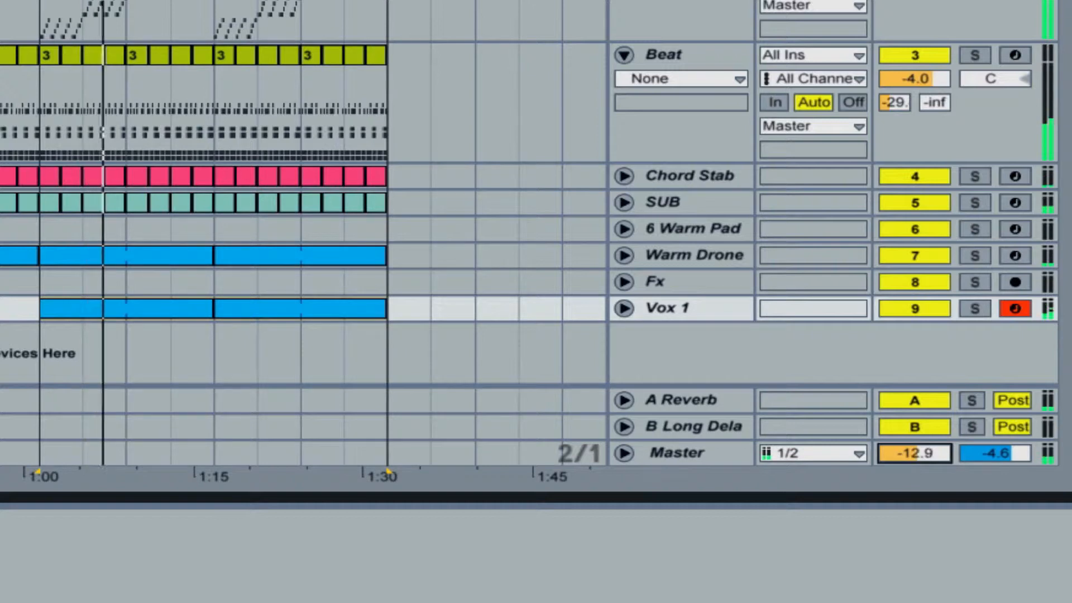
pyautogui.click(623, 308)
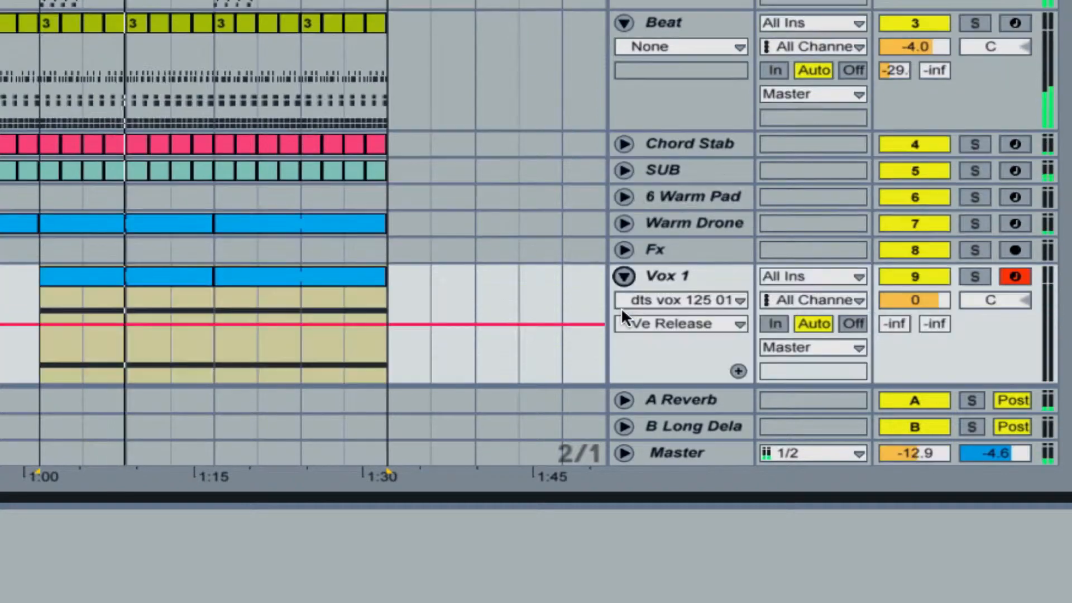
pyautogui.click(635, 294)
pyautogui.click(643, 311)
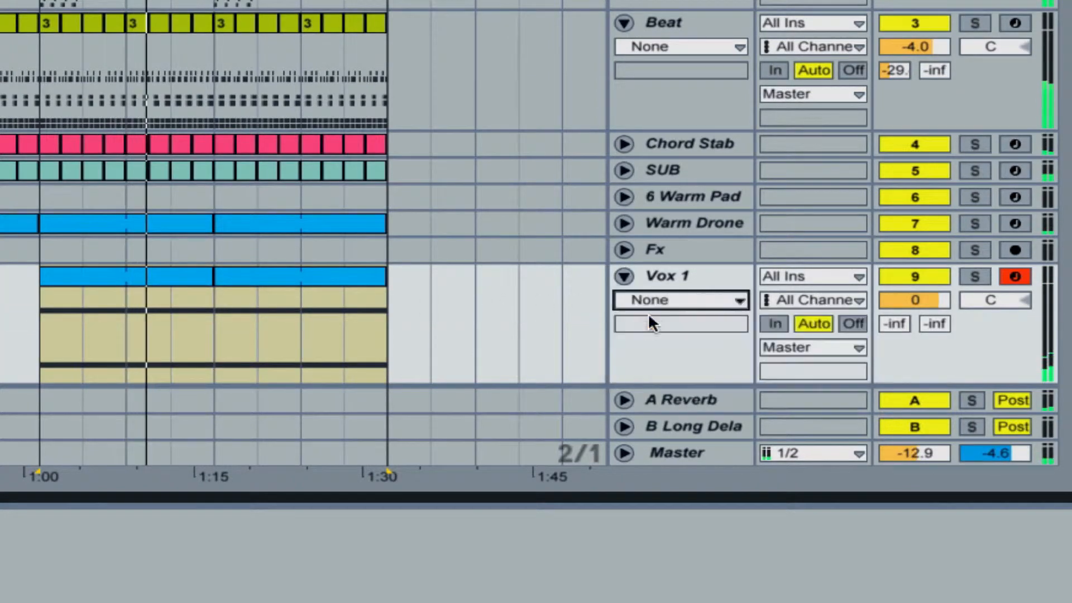
pyautogui.click(623, 276)
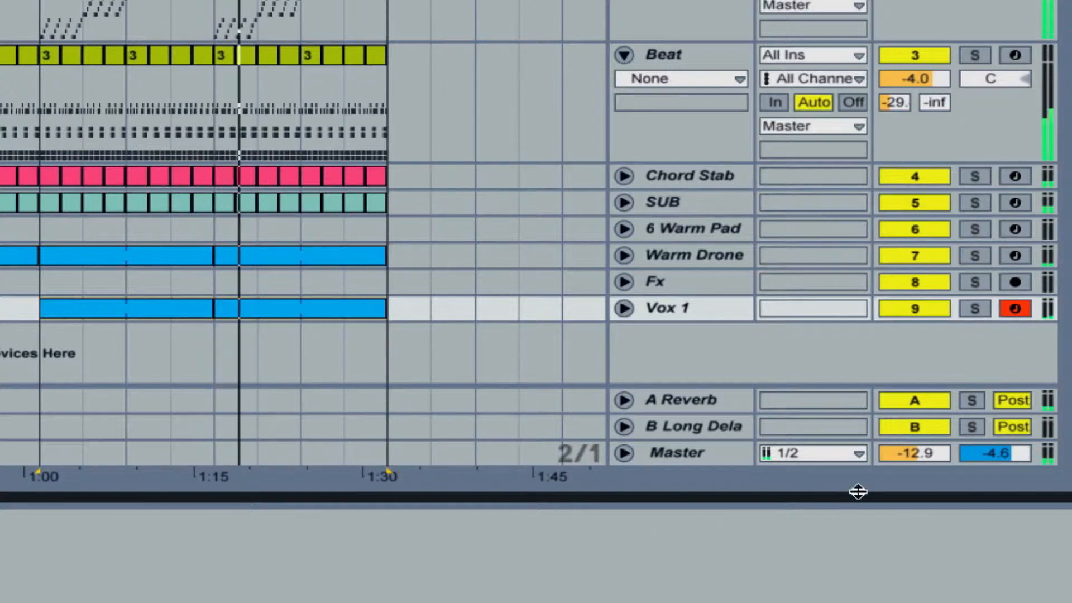
pyautogui.moveTo(914, 451); pyautogui.dragTo(916, 455)
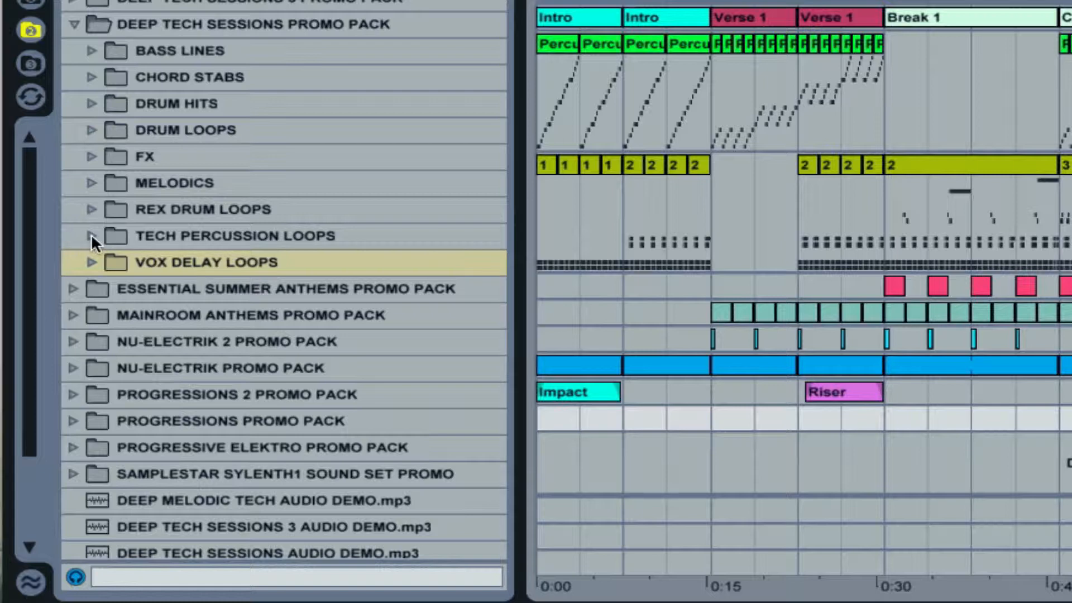
# Expand the TECH PERCUSSION LOOPS folder of the DEEP TECH SESSIONS PROMO PACK
pyautogui.click(197, 232)
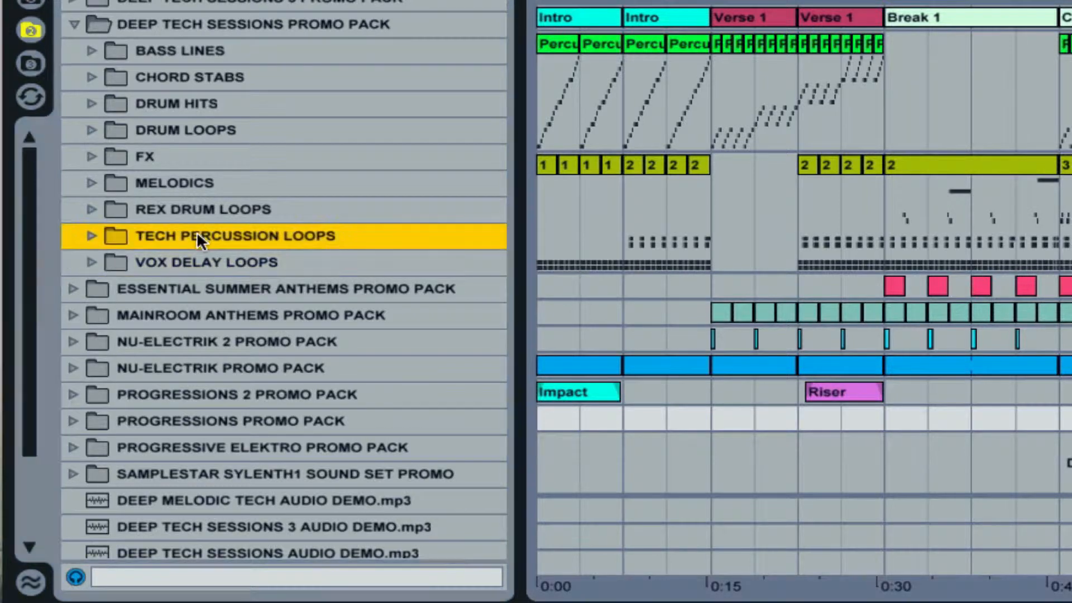
pyautogui.click(166, 60)
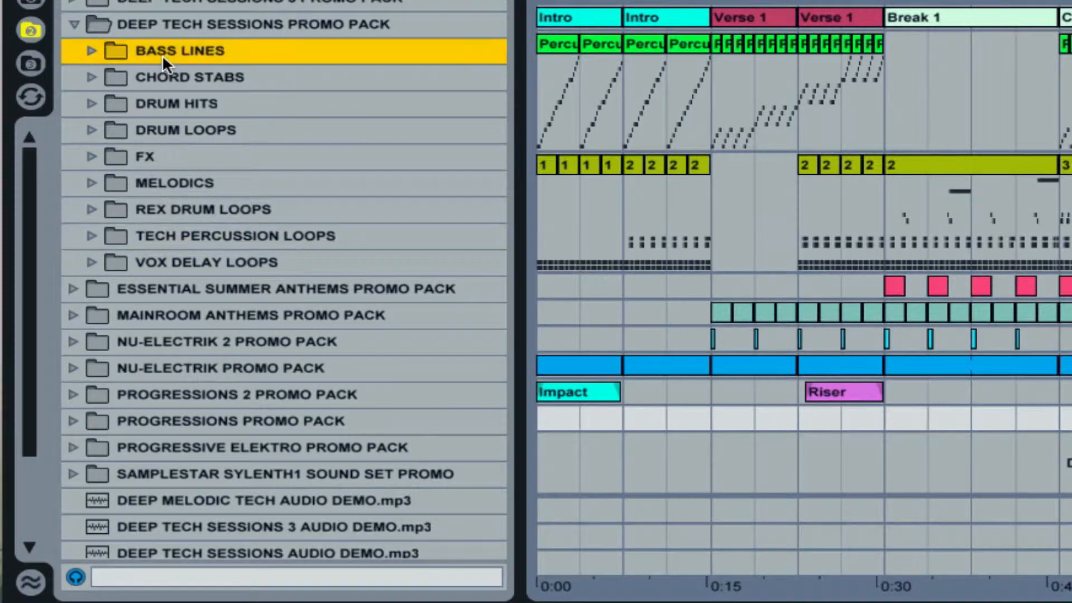
pyautogui.click(133, 186)
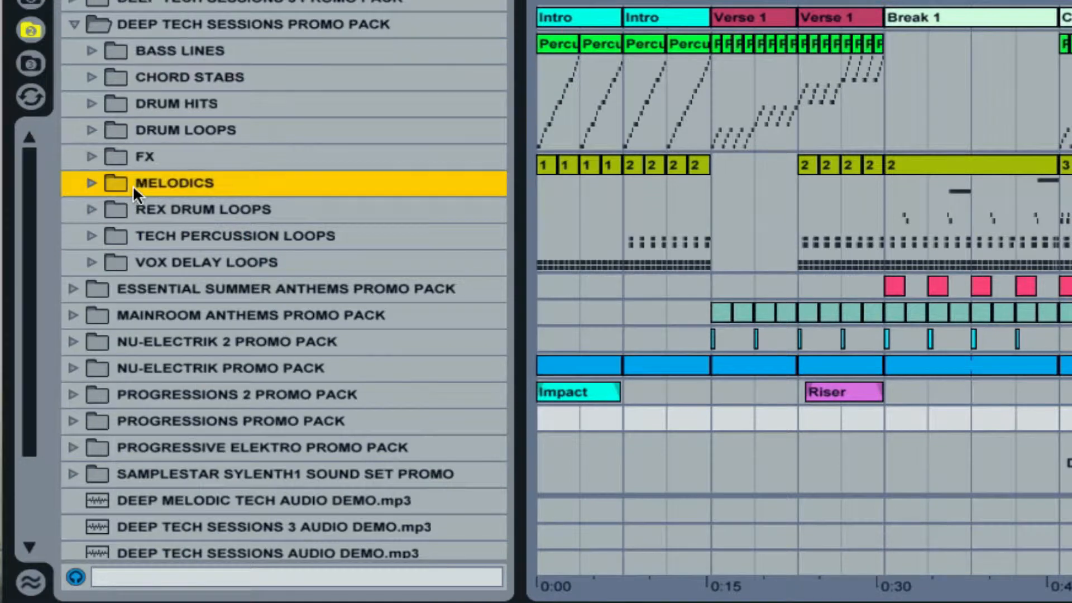
pyautogui.click(90, 236)
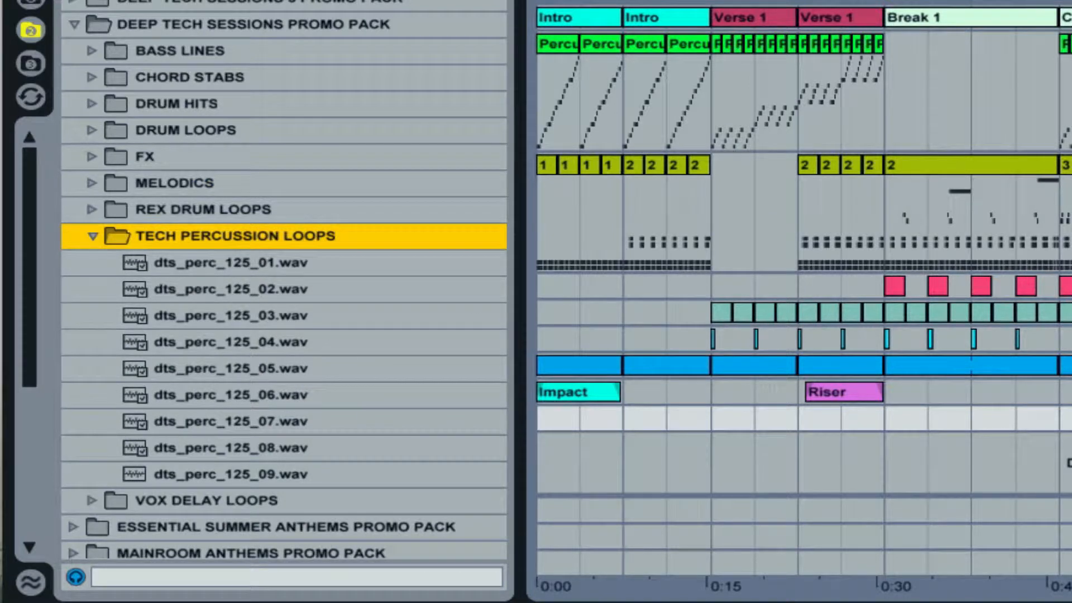
# Insert a MIDI track after Vox 1 and load the auditioned dts_perc_125_03.wav onto it as a Simpler instrument
pyautogui.rightClick(611, 310)
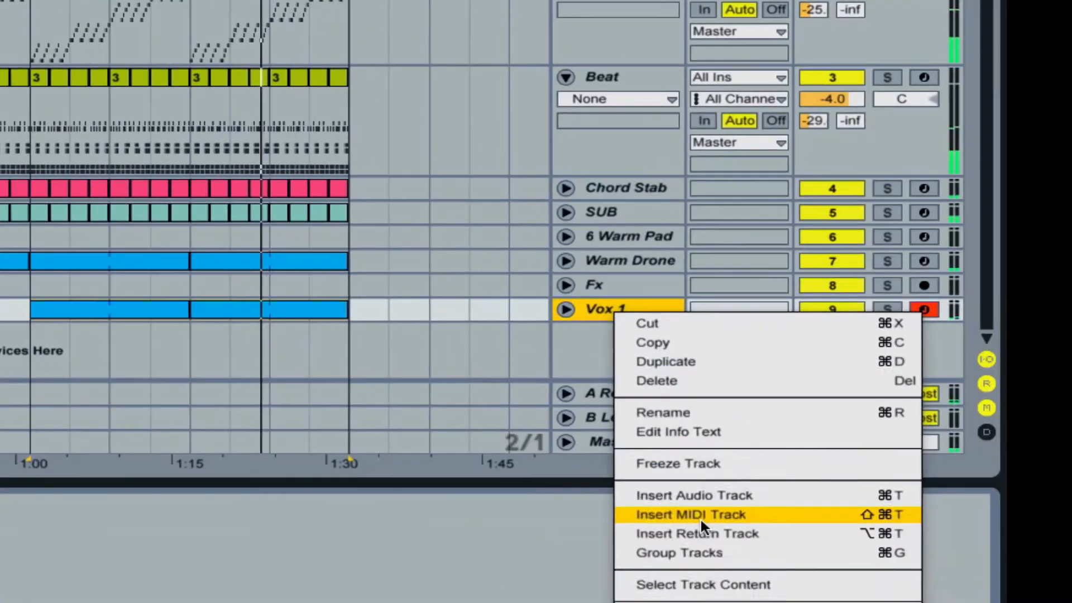
pyautogui.click(700, 516)
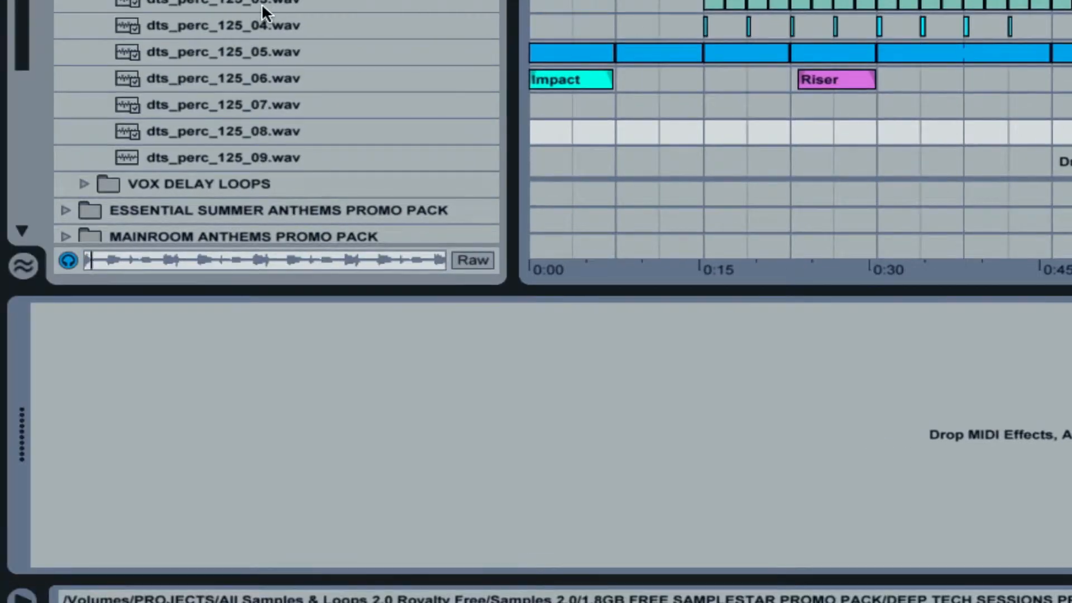
pyautogui.click(262, 5)
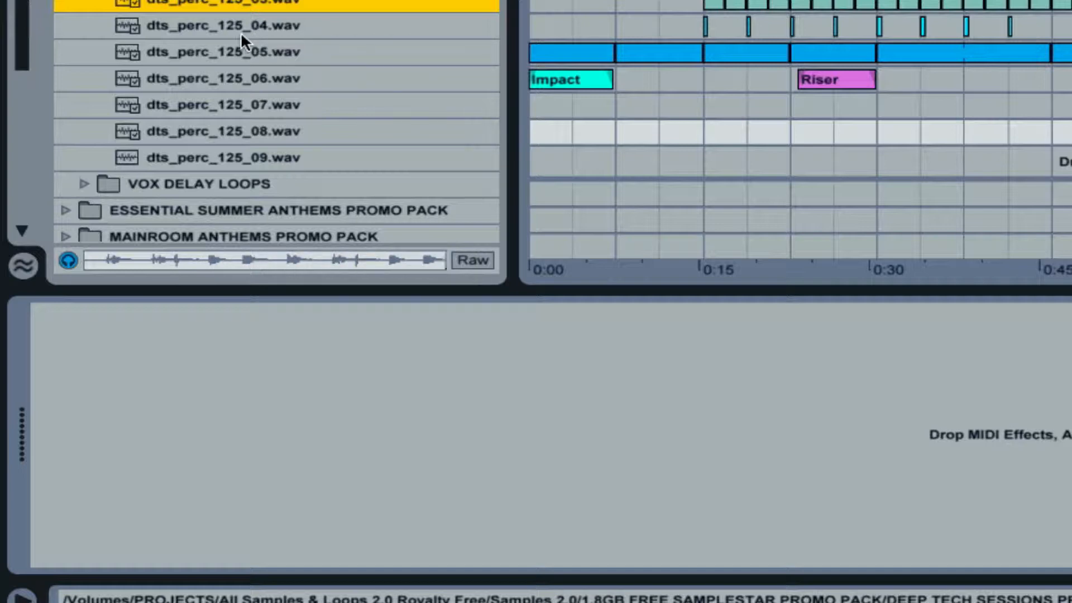
pyautogui.moveTo(214, 8); pyautogui.dragTo(721, 407)
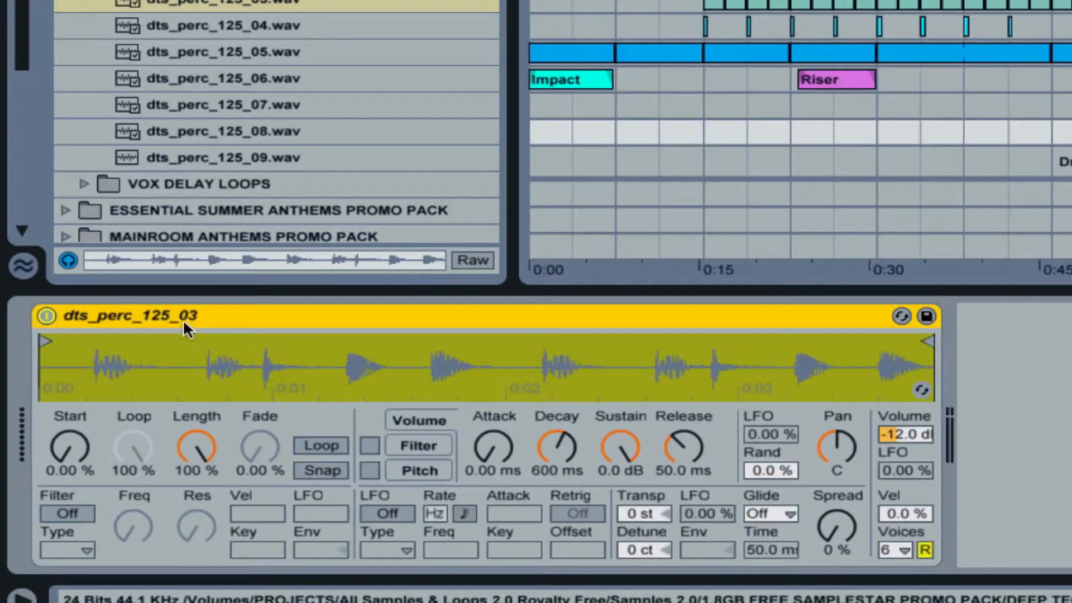
# Trim dts_perc_125_03 in Simpler to its first percussion hit with Fade at 100 %, and leave Loop off
pyautogui.moveTo(45, 337)
pyautogui.mouseDown()
pyautogui.moveTo(223, 342)
pyautogui.moveTo(108, 352)
pyautogui.mouseUp()
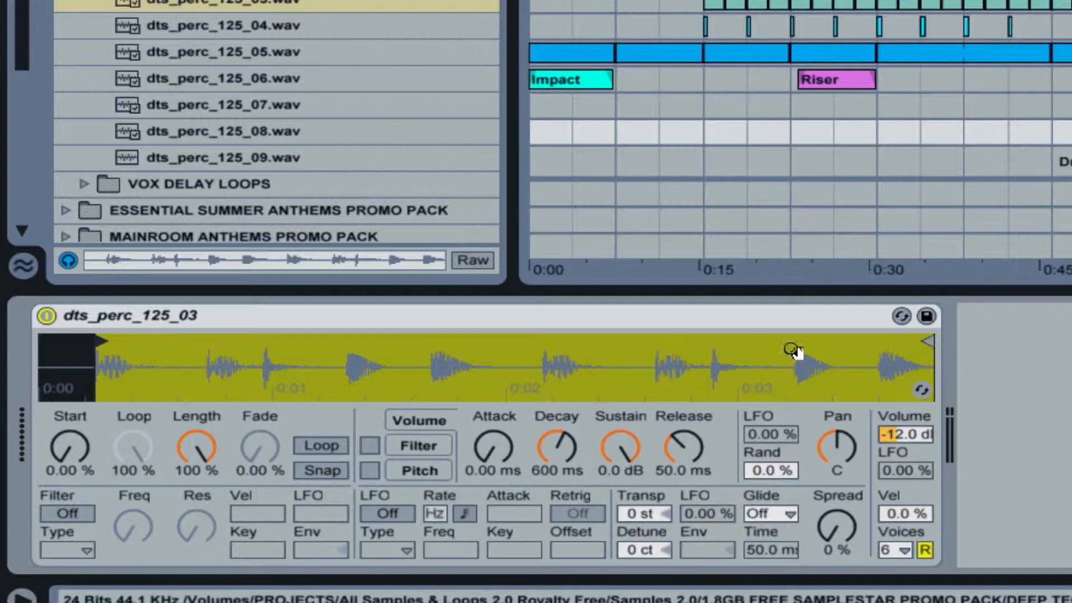
pyautogui.moveTo(917, 341); pyautogui.dragTo(262, 341)
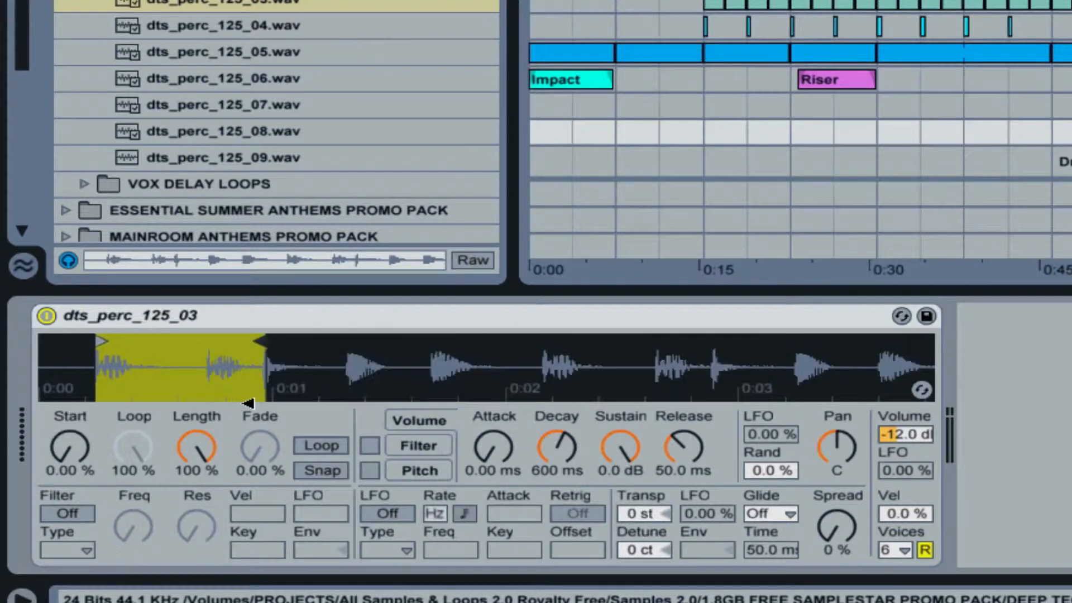
pyautogui.click(335, 445)
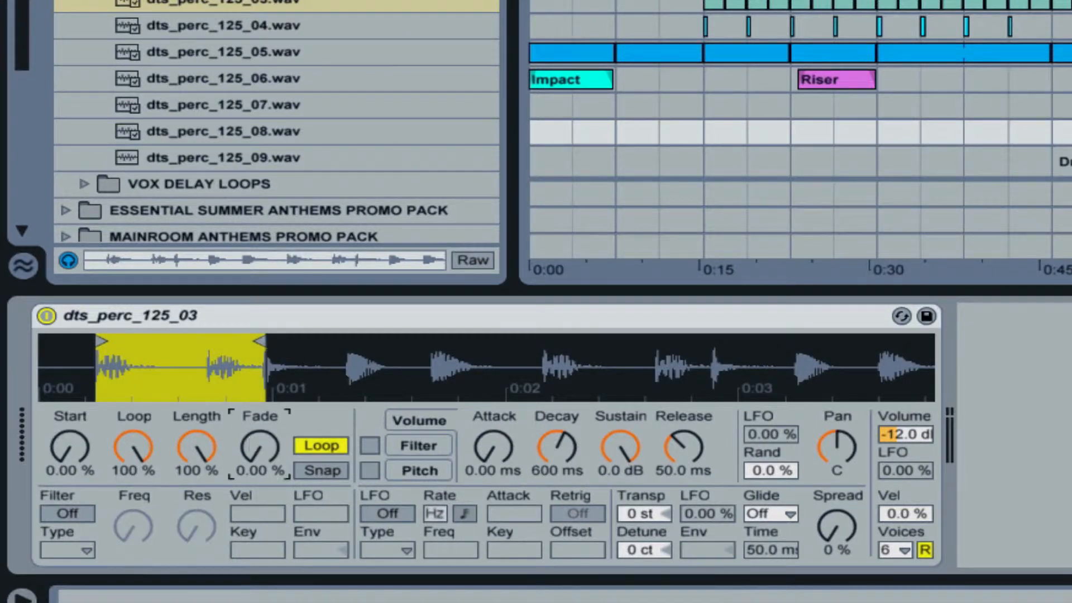
pyautogui.moveTo(259, 446); pyautogui.dragTo(261, 400)
pyautogui.moveTo(260, 341); pyautogui.dragTo(123, 347)
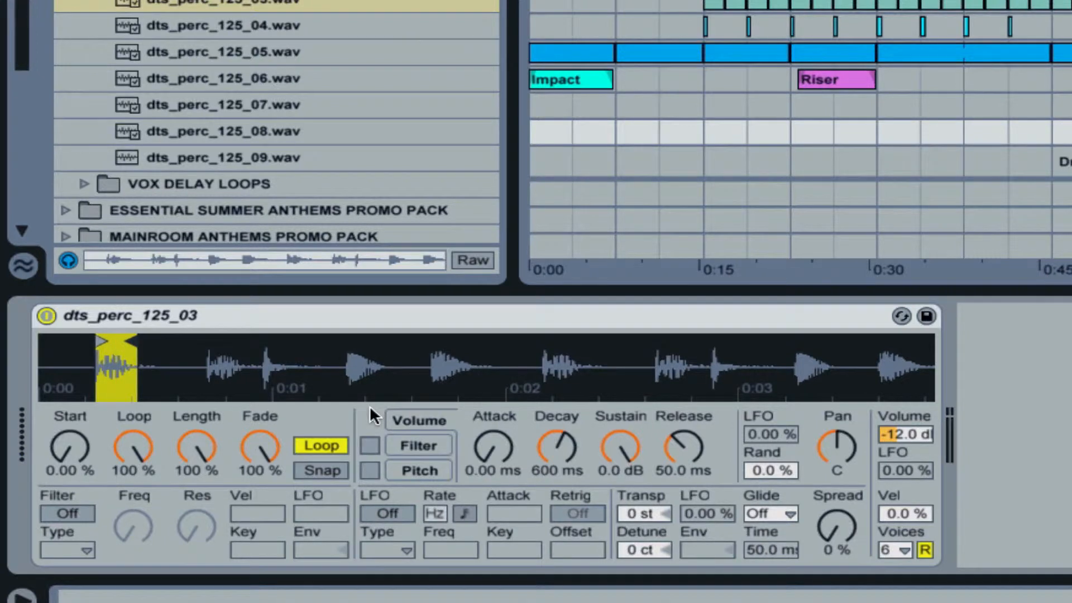
pyautogui.click(331, 444)
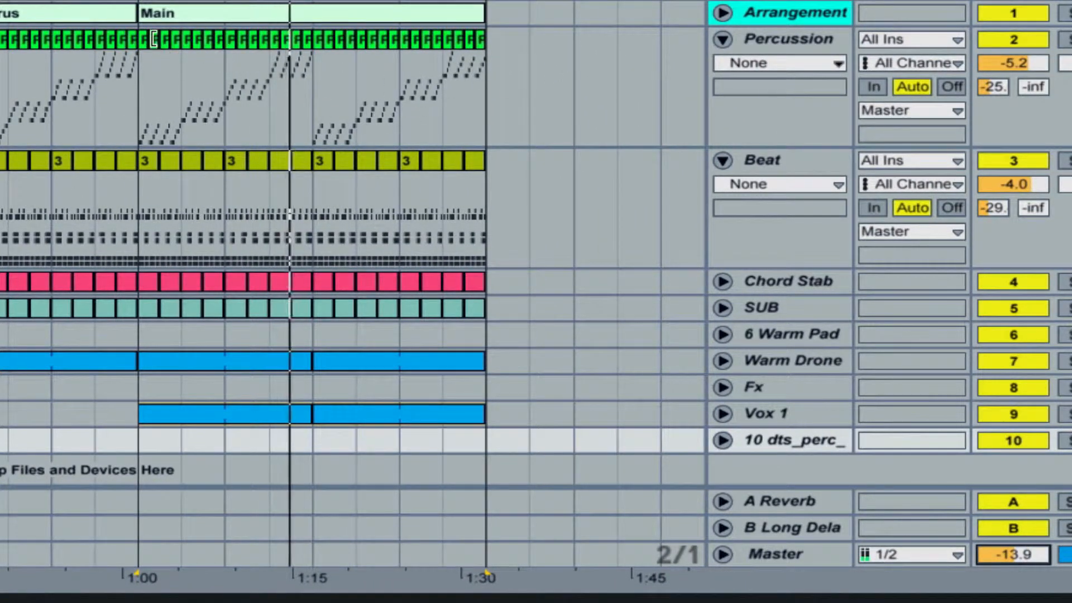
# Copy the Main section's Chord Stab clips onto the dts_perc_ track at the same position
pyautogui.click(154, 39)
pyautogui.click(143, 35)
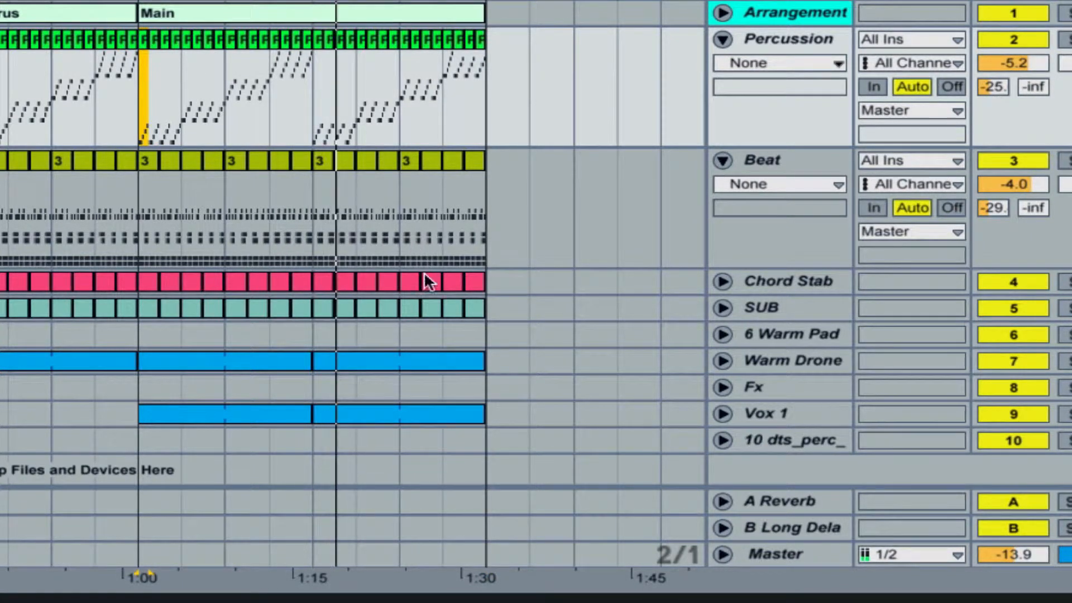
pyautogui.click(471, 279)
pyautogui.moveTo(146, 276); pyautogui.dragTo(146, 440)
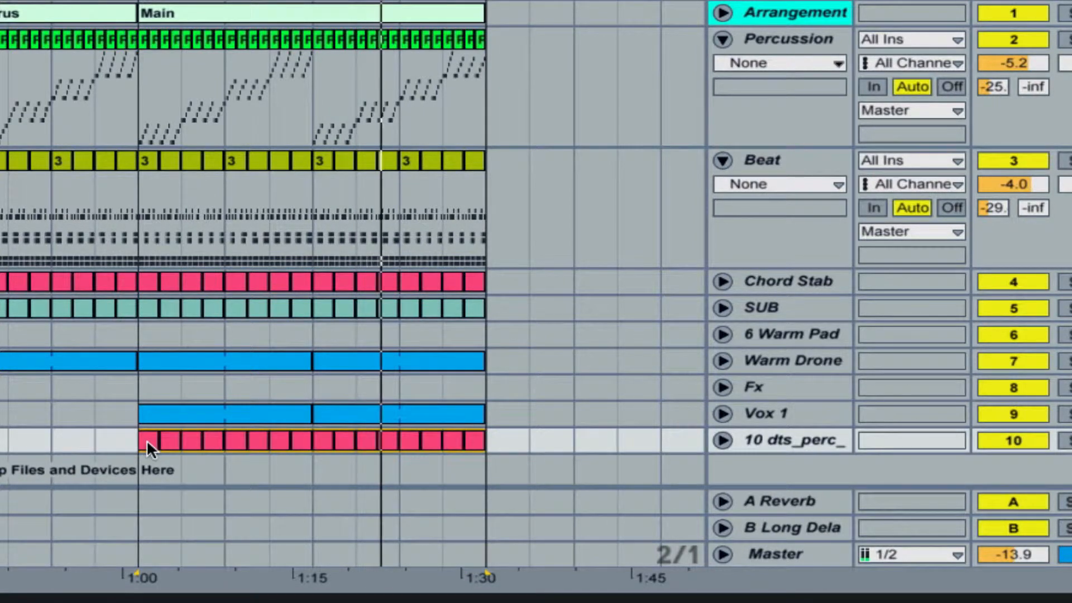
# Unfold the dts_perc_ track and set its automation display to None
pyautogui.click(724, 439)
pyautogui.click(774, 405)
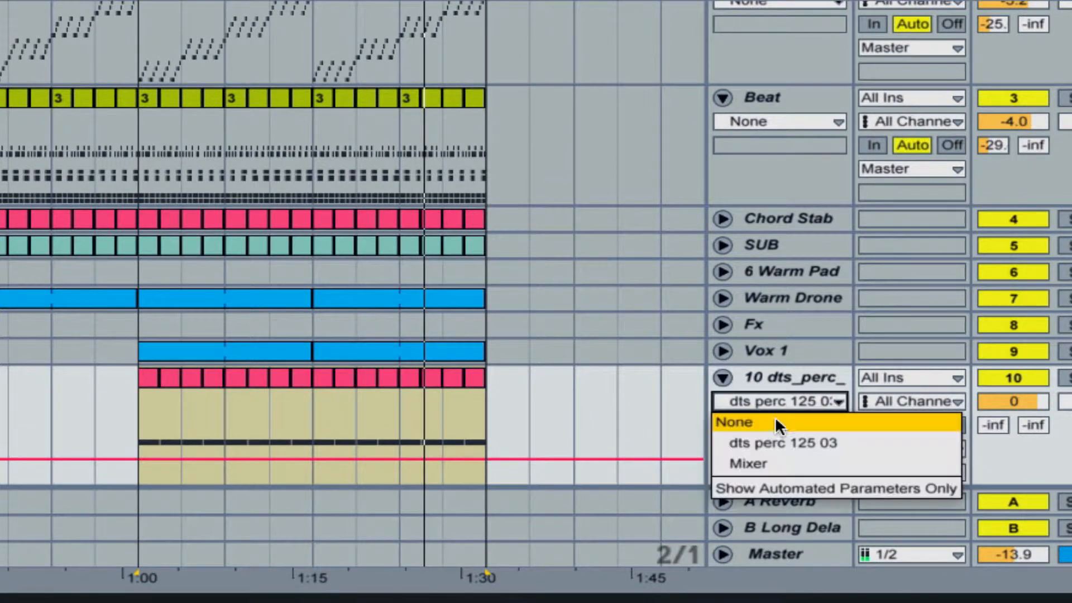
pyautogui.click(775, 417)
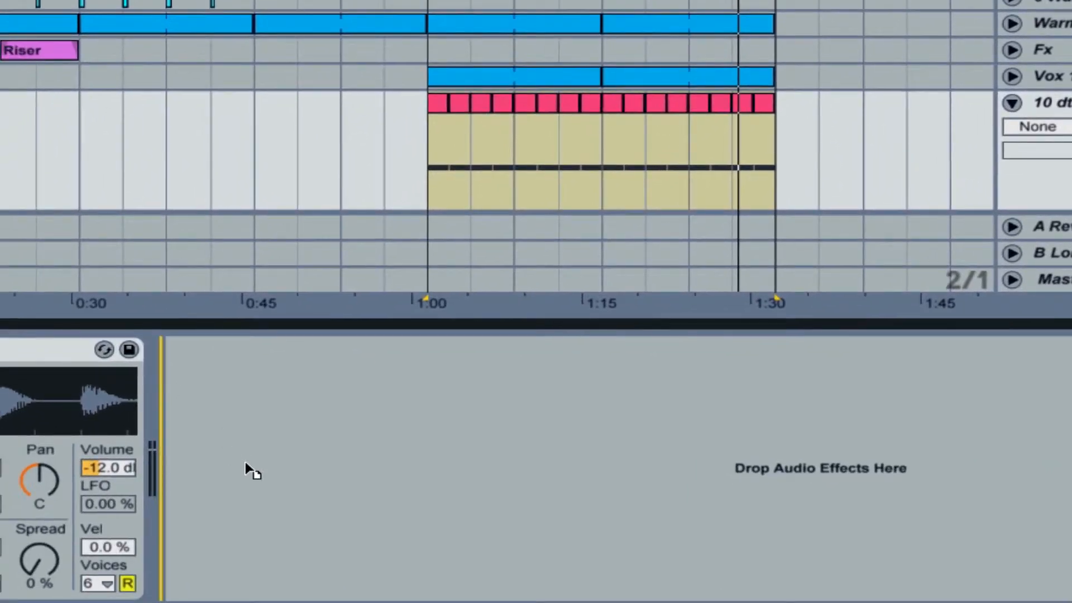
# Add a Compressor after the percussion Simpler and, during playback, set its threshold to -25.4 dB and ratio to 3.56
pyautogui.moveTo(246, 463); pyautogui.dragTo(247, 464)
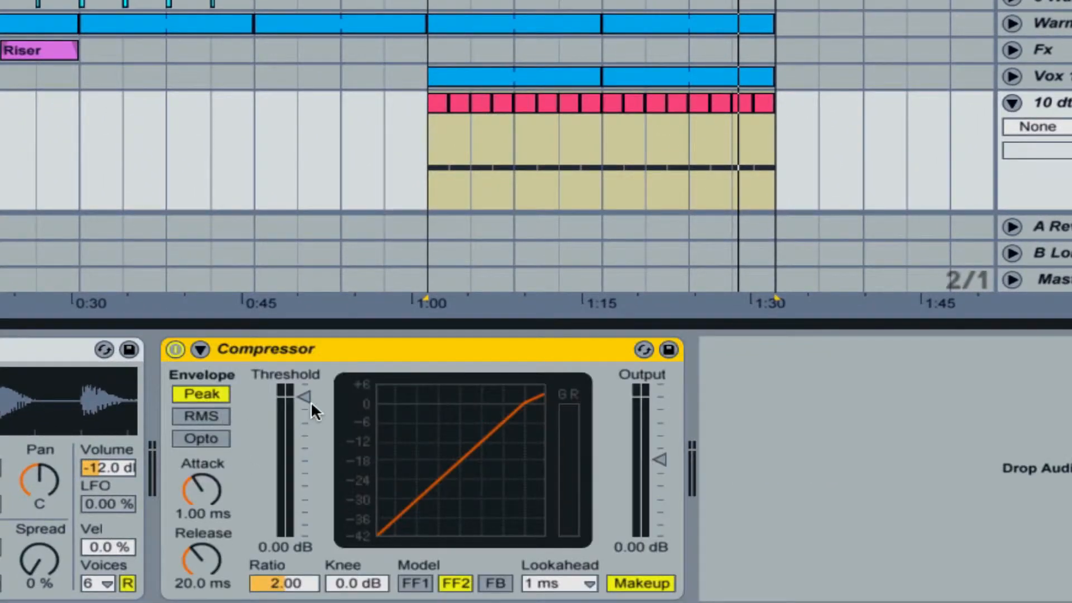
pyautogui.press('space')
pyautogui.moveTo(303, 397); pyautogui.dragTo(303, 451)
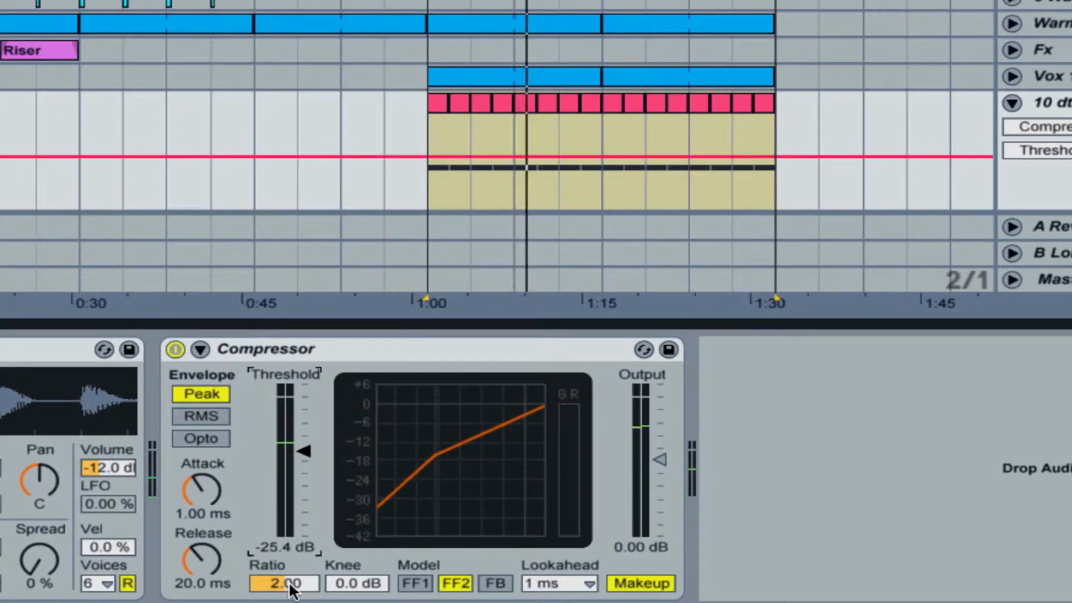
pyautogui.moveTo(282, 583); pyautogui.dragTo(282, 568)
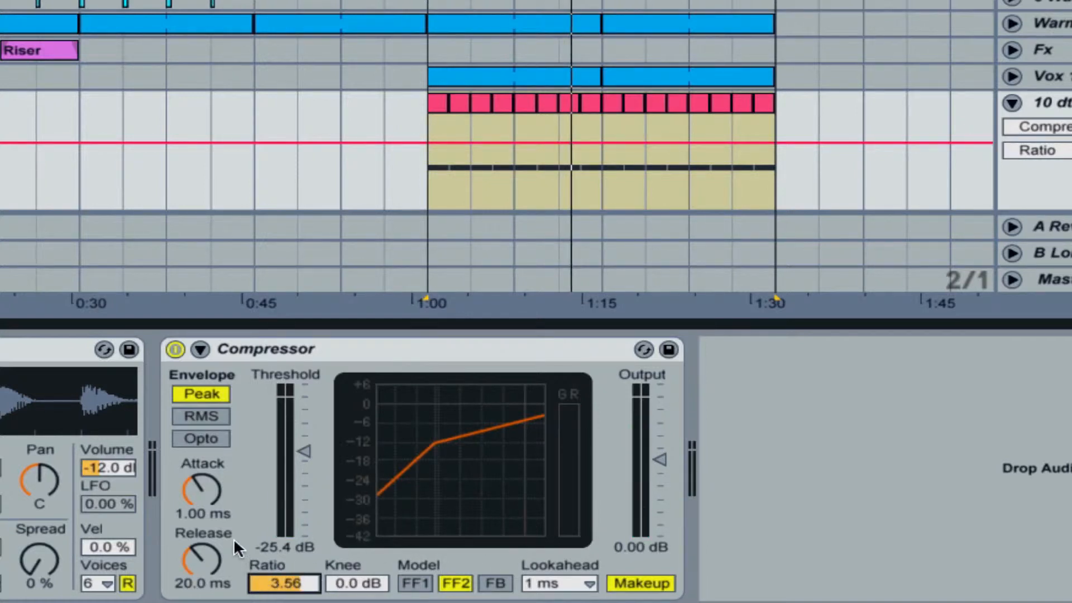
# Set the percussion track's automation display to None and rename the track as Bass Stab
pyautogui.click(1007, 127)
pyautogui.click(1005, 146)
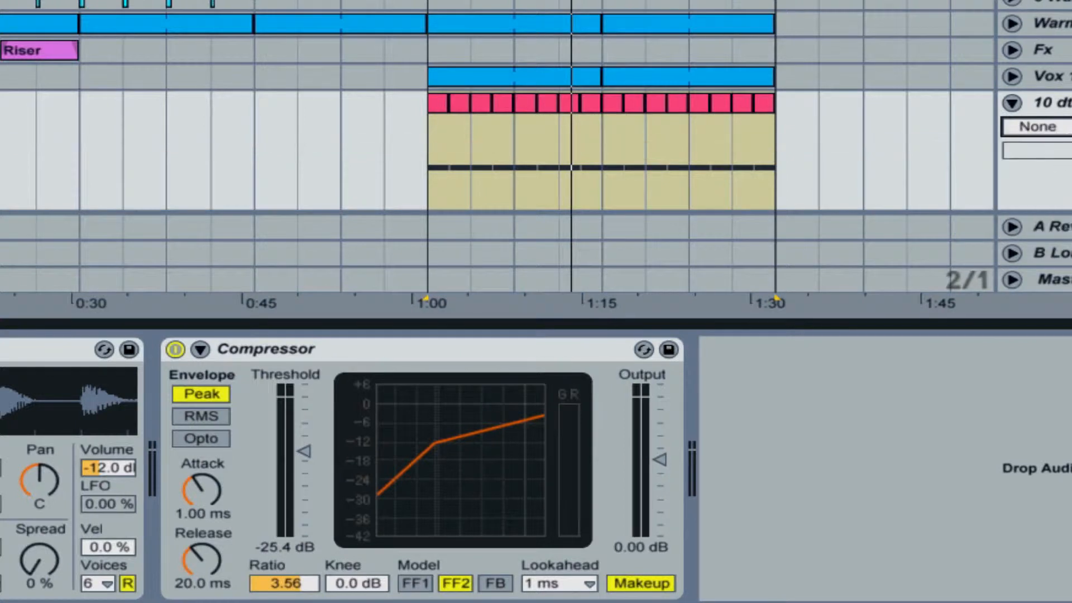
pyautogui.click(1054, 103)
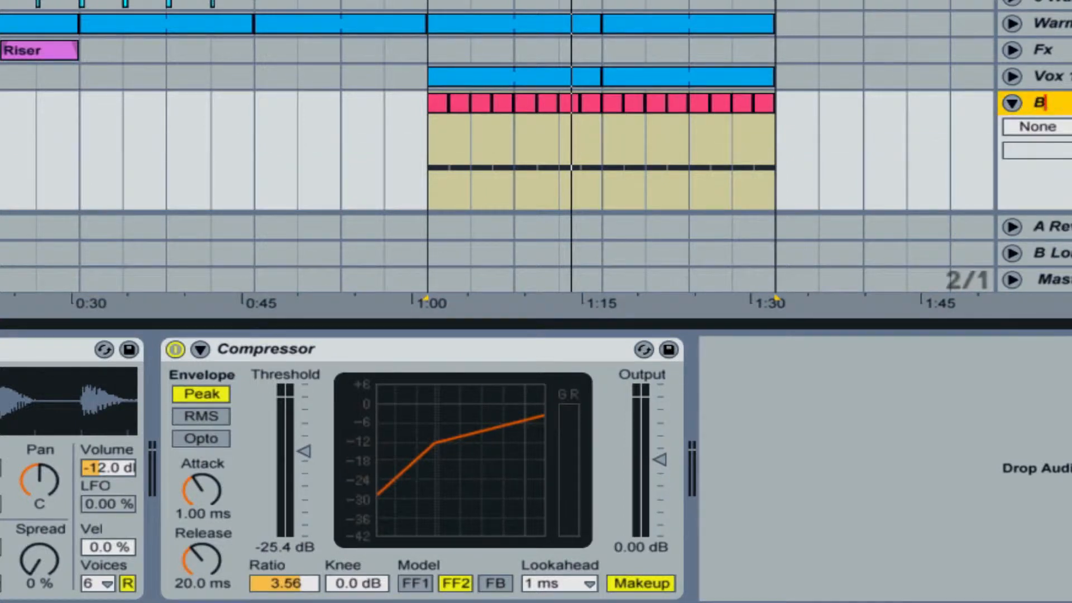
pyautogui.write('Ba')
pyautogui.write('ss Stab')
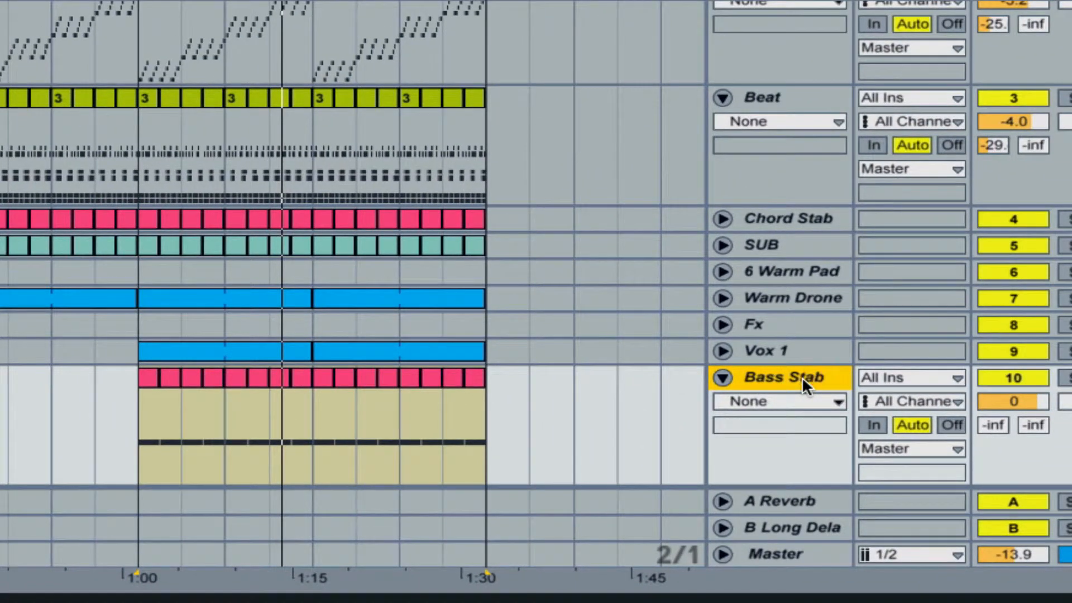
# Insert a new MIDI track directly below the Bass Stab track
pyautogui.rightClick(788, 377)
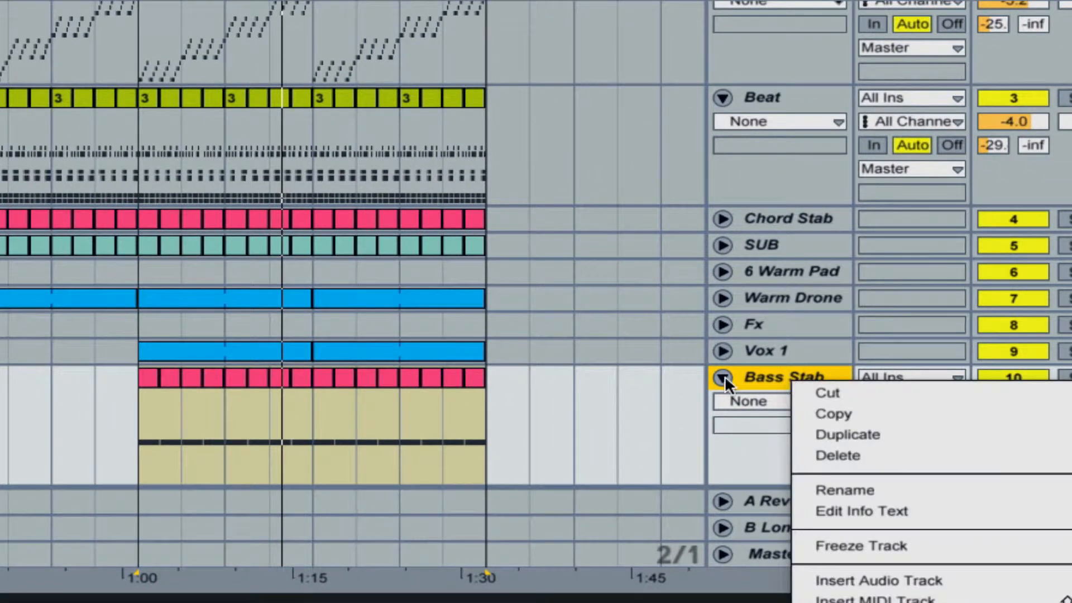
pyautogui.click(769, 364)
pyautogui.rightClick(759, 377)
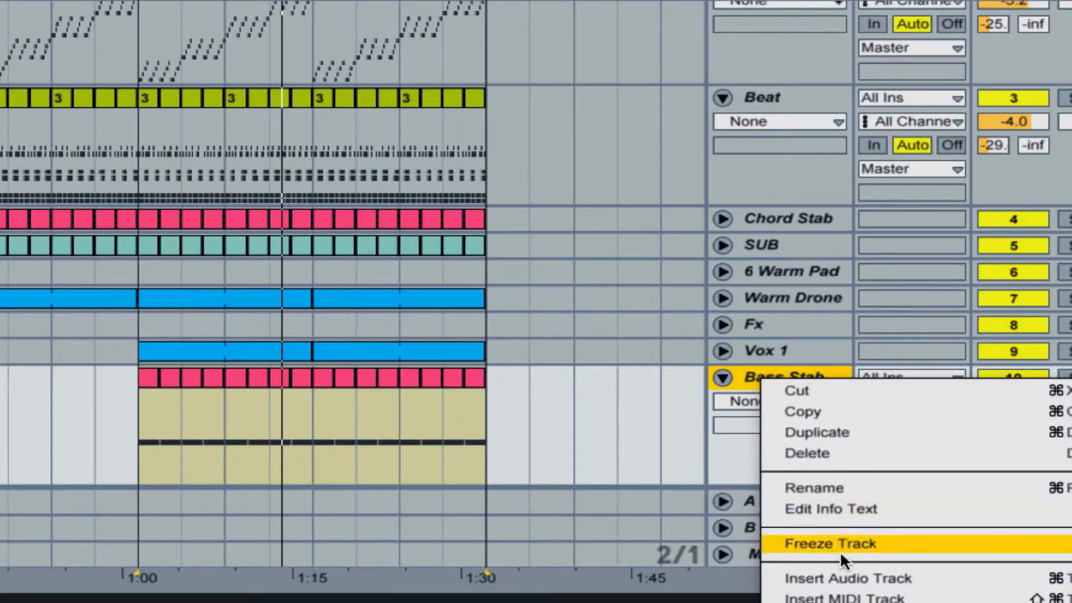
pyautogui.click(847, 599)
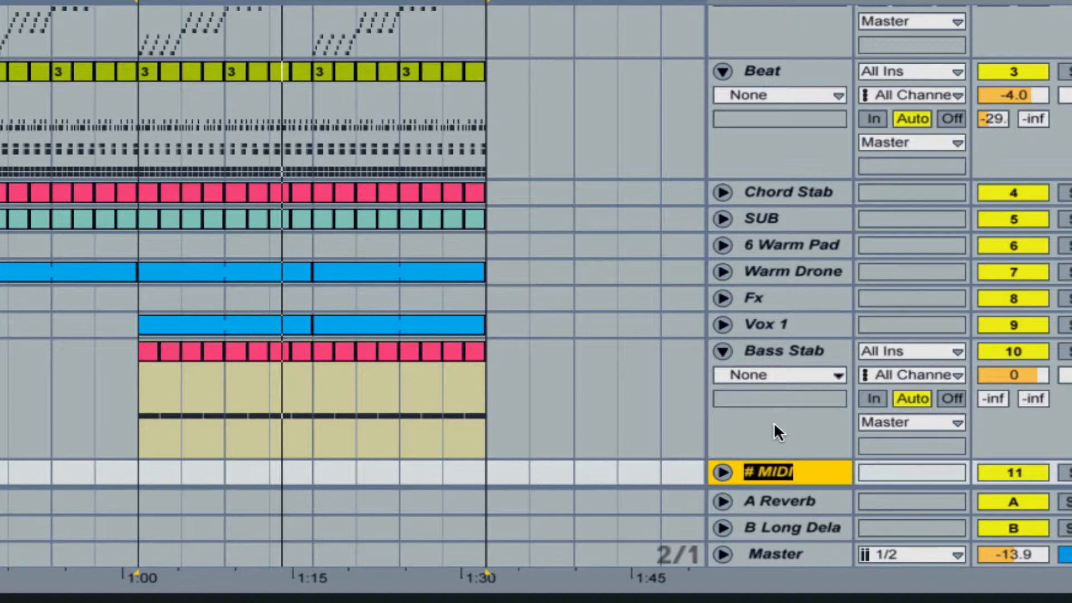
pyautogui.click(774, 424)
pyautogui.click(777, 469)
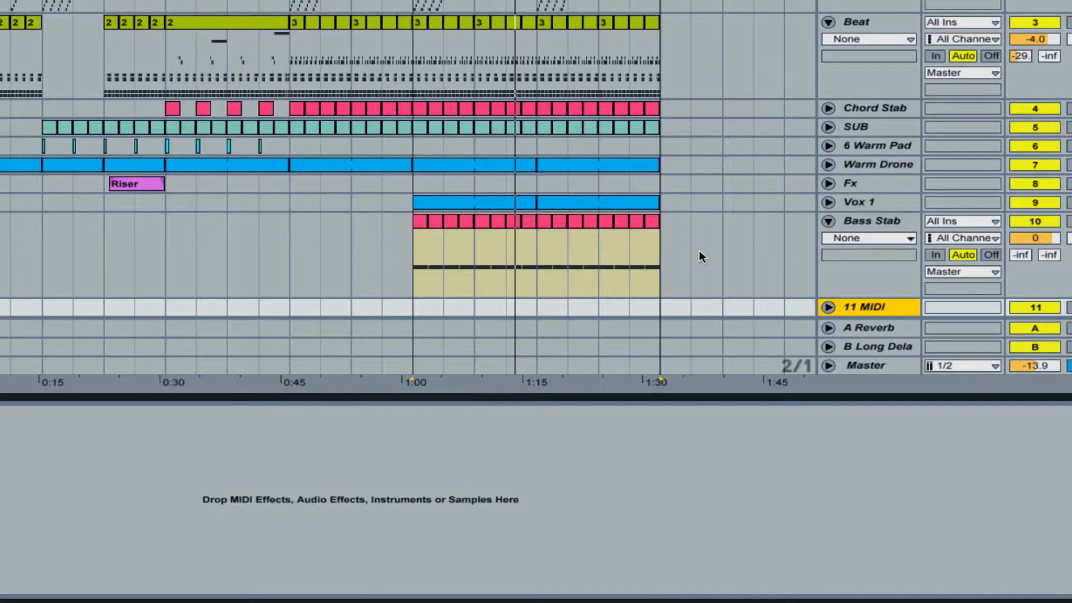
# Set the Bass Stab Simpler's velocity-to-volume amount to 100 % and return the track's automation display to None
pyautogui.click(884, 223)
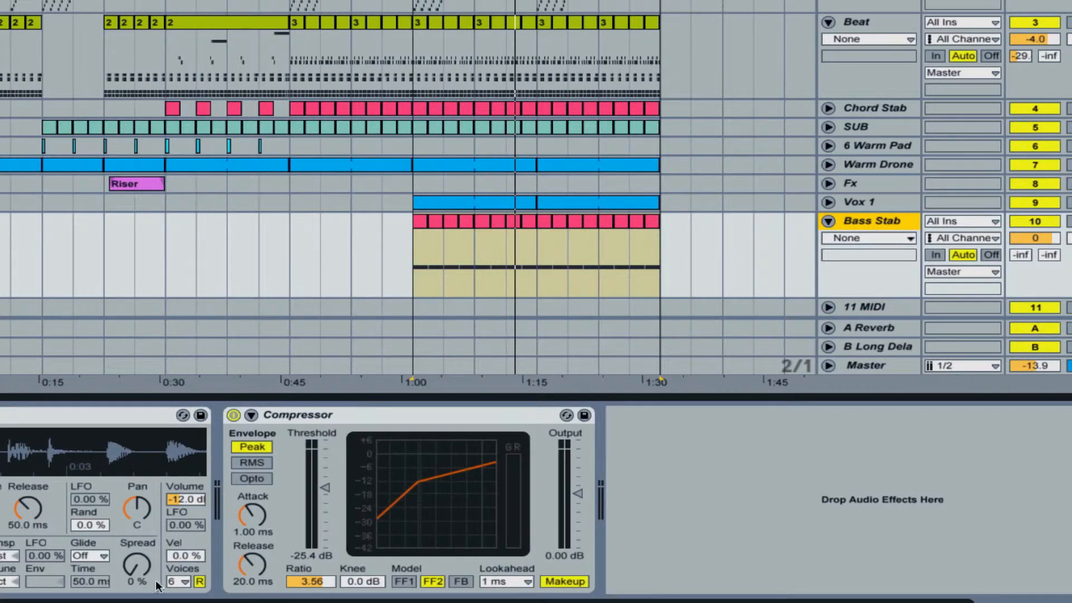
pyautogui.click(184, 556)
pyautogui.moveTo(187, 557); pyautogui.dragTo(197, 553)
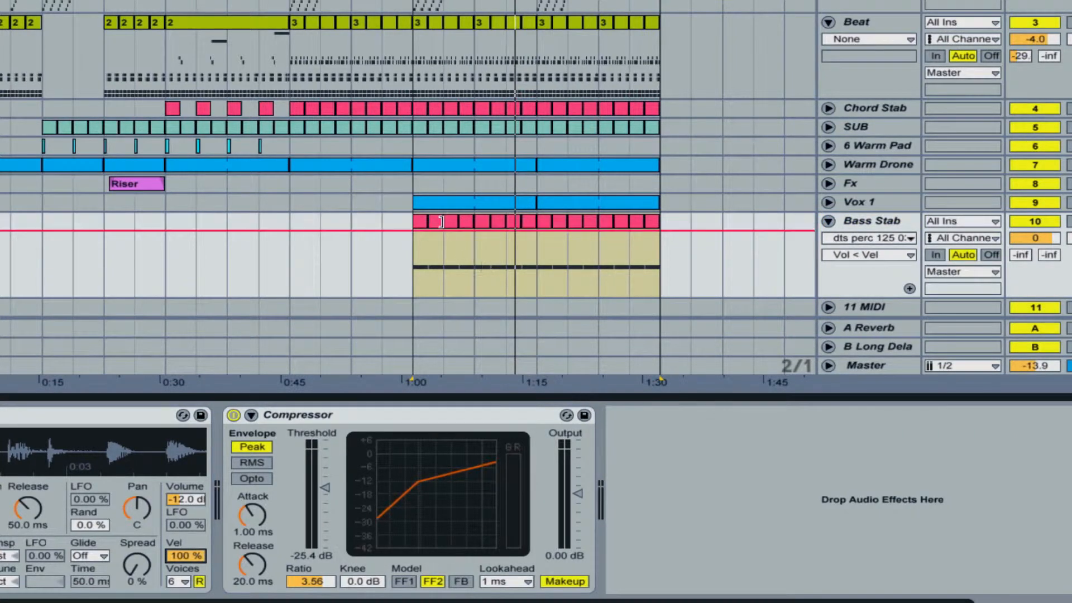
pyautogui.moveTo(428, 221); pyautogui.dragTo(420, 220)
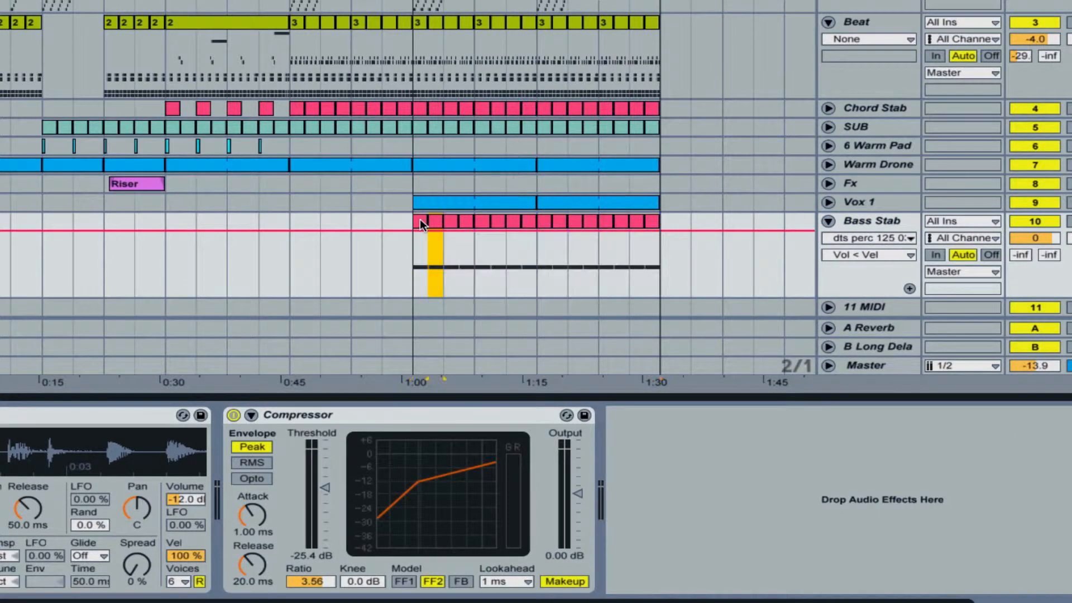
pyautogui.click(854, 236)
pyautogui.click(851, 250)
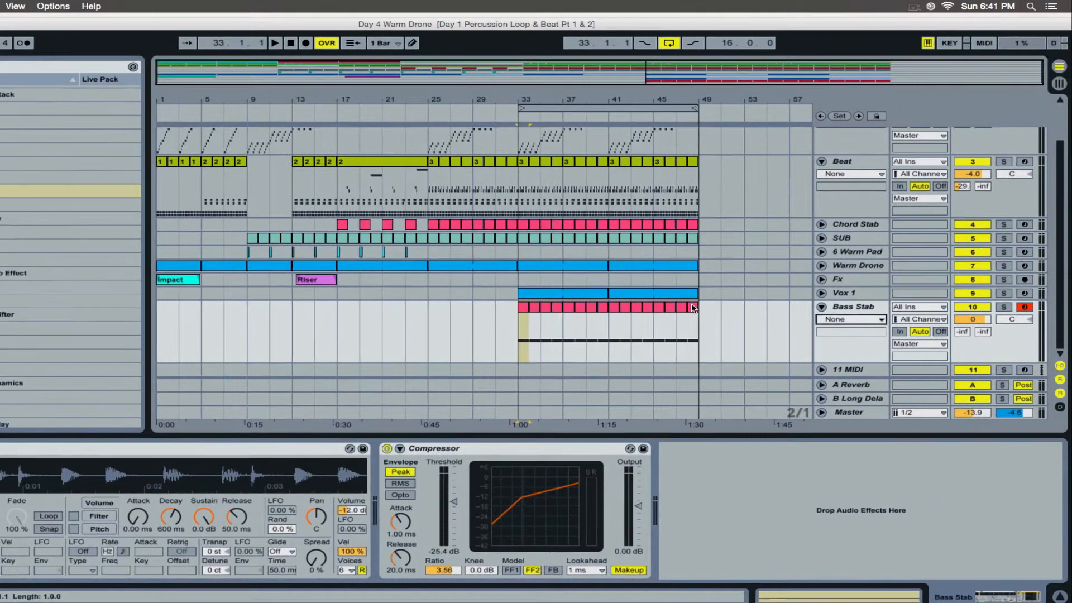
# Consolidate the Bass Stab clips into one 16-bar clip and draw its note velocities as a rising ramp from near 1 to about 60
pyautogui.click(631, 220)
pyautogui.press('super+j')
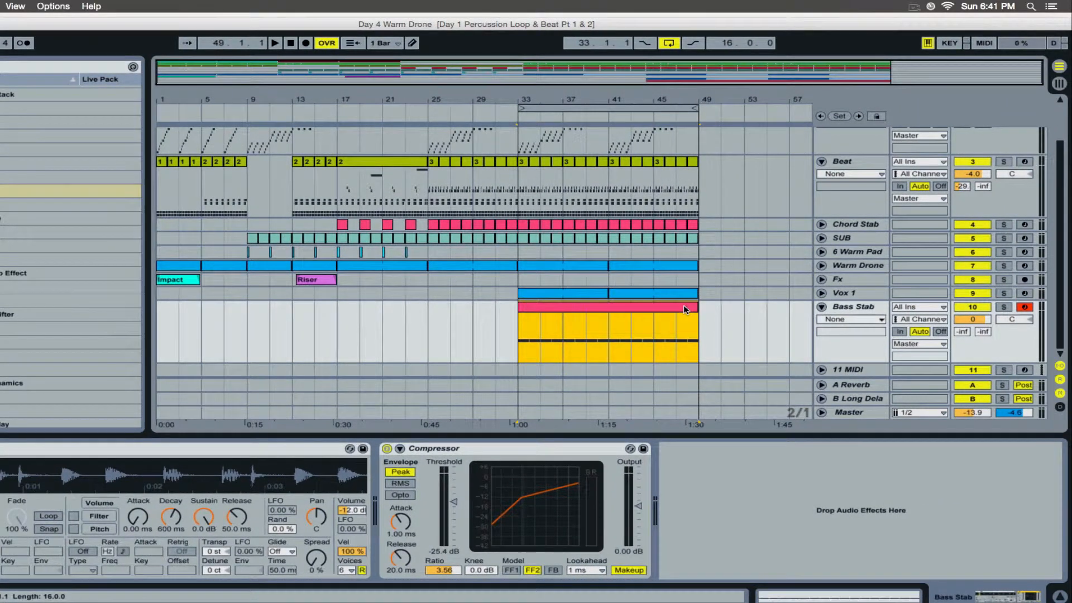
pyautogui.doubleClick(683, 305)
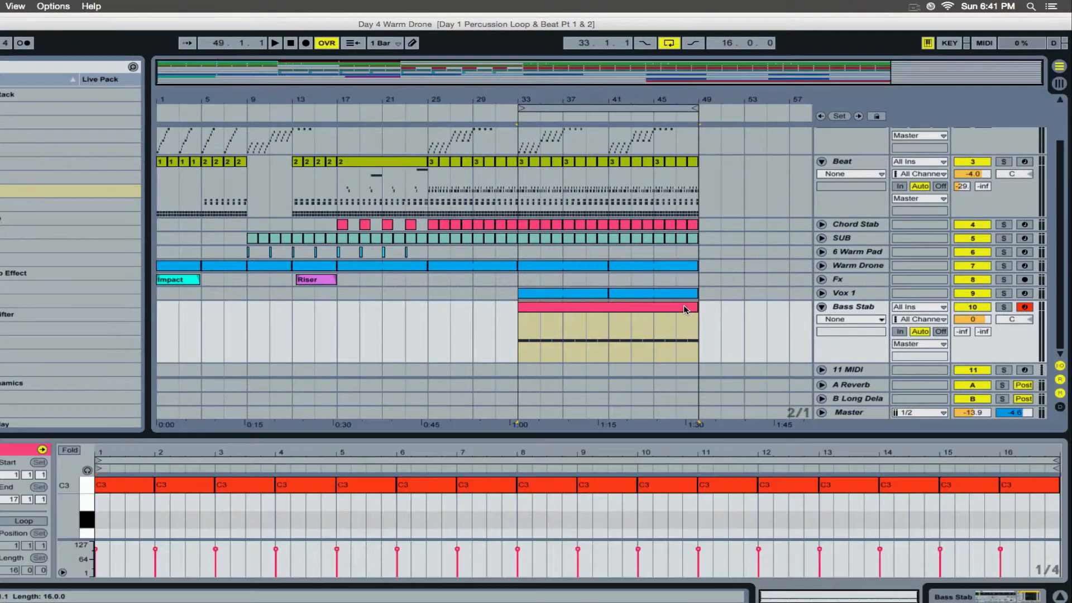
pyautogui.click(132, 488)
pyautogui.press('super+a')
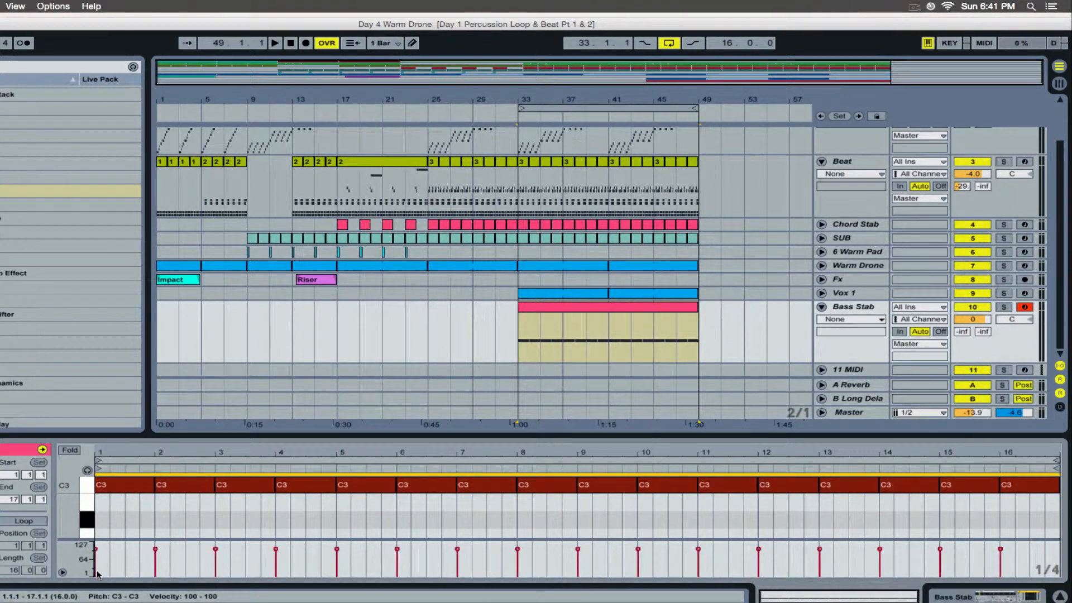
pyautogui.moveTo(98, 573)
pyautogui.mouseDown()
pyautogui.moveTo(1011, 539)
pyautogui.moveTo(1055, 560)
pyautogui.mouseUp()
pyautogui.click(306, 523)
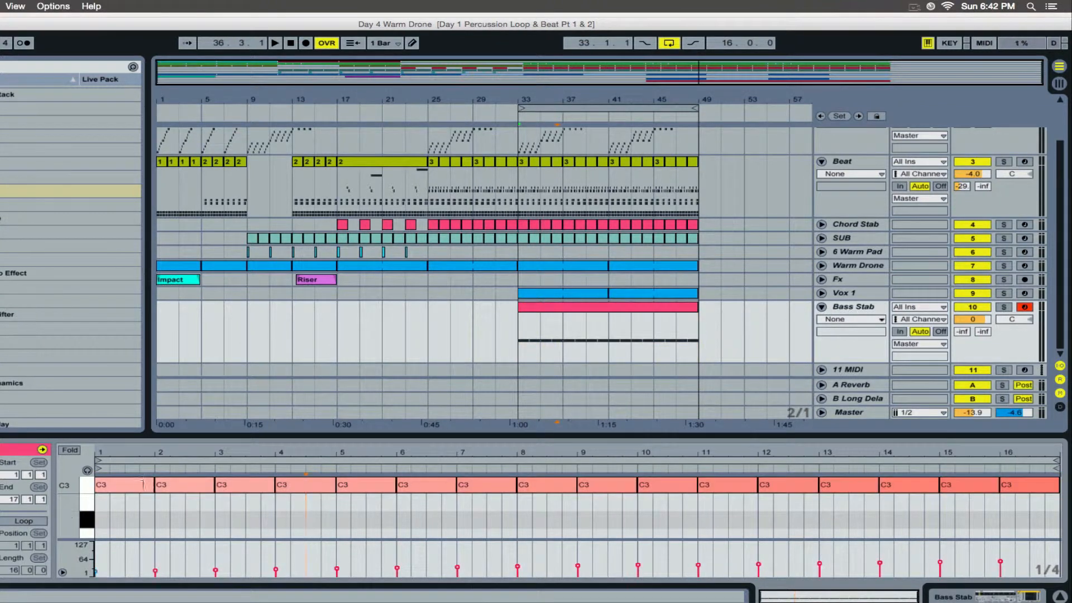
pyautogui.click(557, 306)
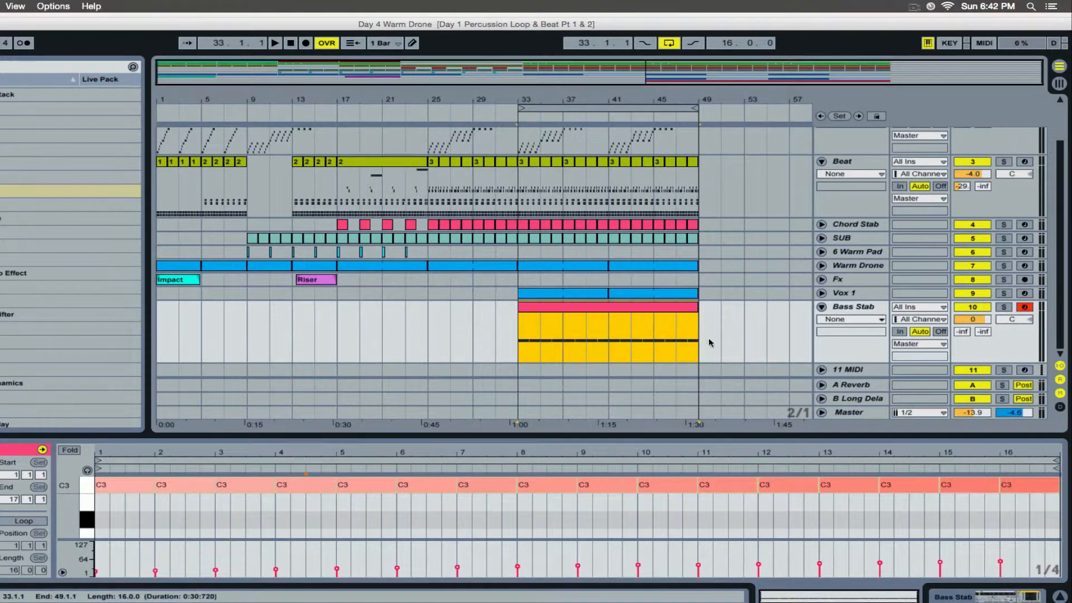
# Set the Bass Stab Simpler's Spread to 51 % and turn on its filter as HP24 with a frequency of 243 Hz
pyautogui.click(870, 308)
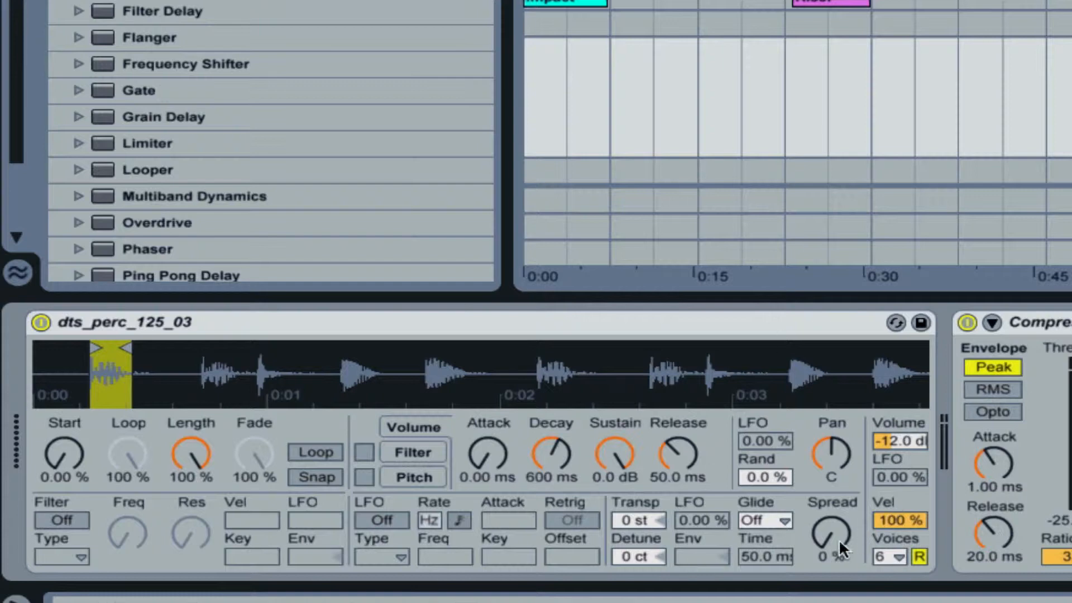
pyautogui.moveTo(839, 542); pyautogui.dragTo(839, 511)
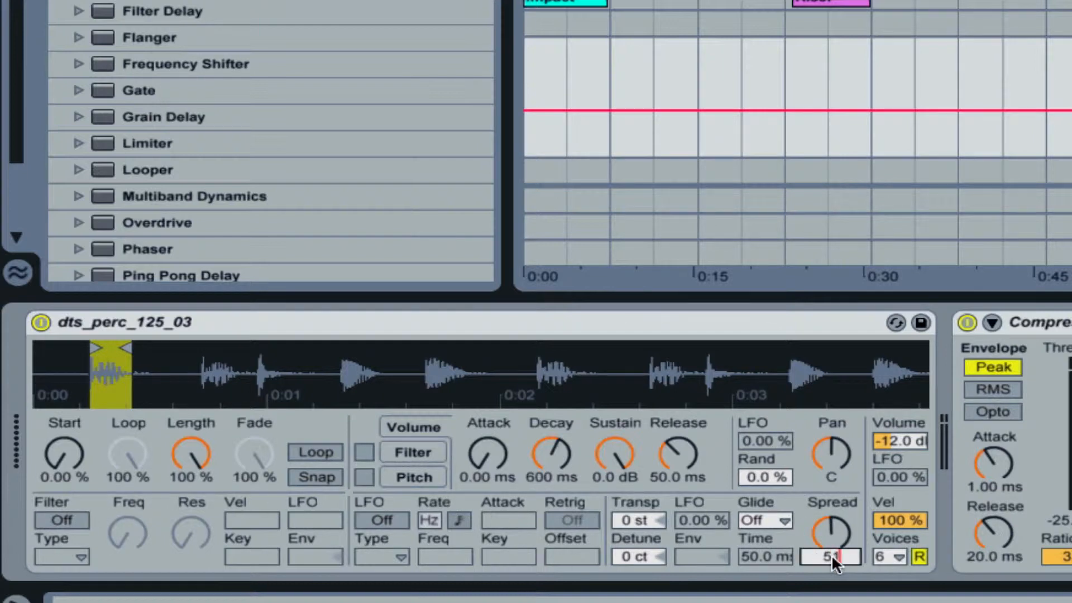
pyautogui.moveTo(831, 554); pyautogui.dragTo(831, 551)
pyautogui.click(63, 519)
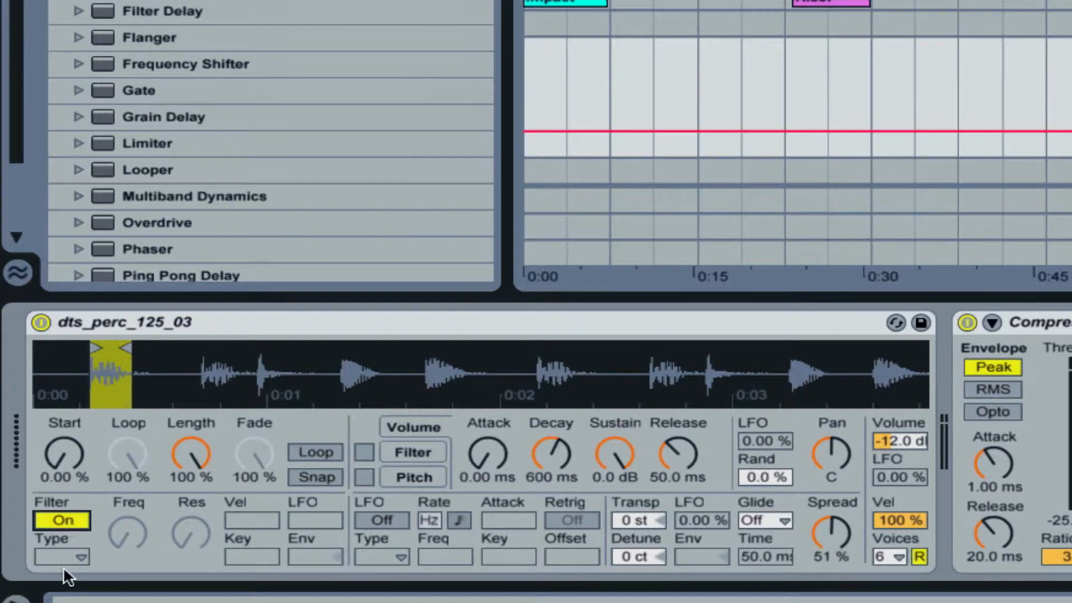
pyautogui.click(61, 557)
pyautogui.click(58, 602)
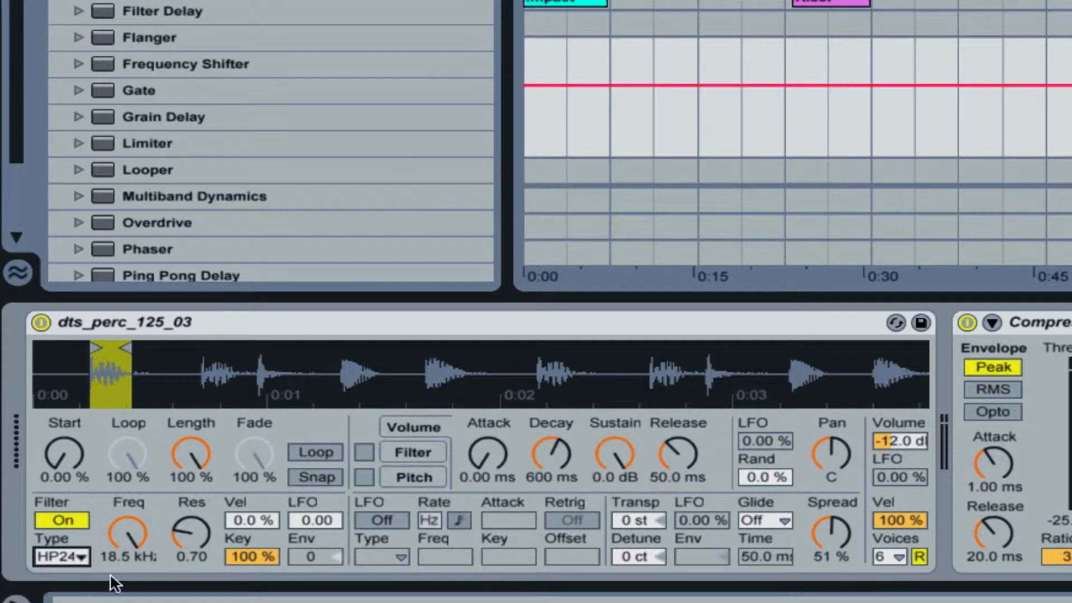
pyautogui.moveTo(122, 533); pyautogui.dragTo(122, 600)
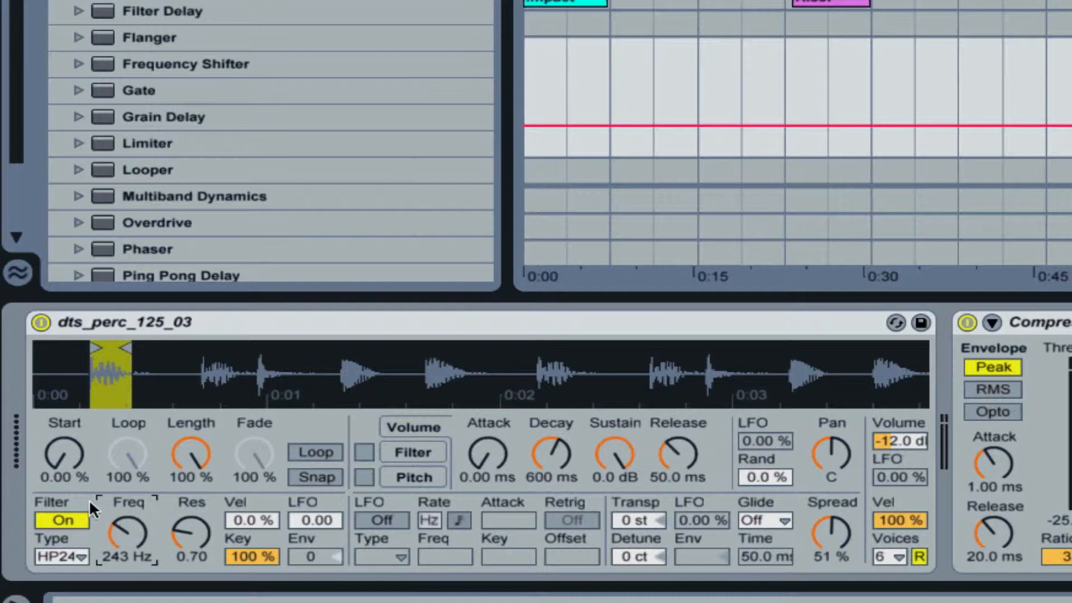
# Rename the dts_perc_125_03 Simpler device as Bass Stab
pyautogui.click(116, 320)
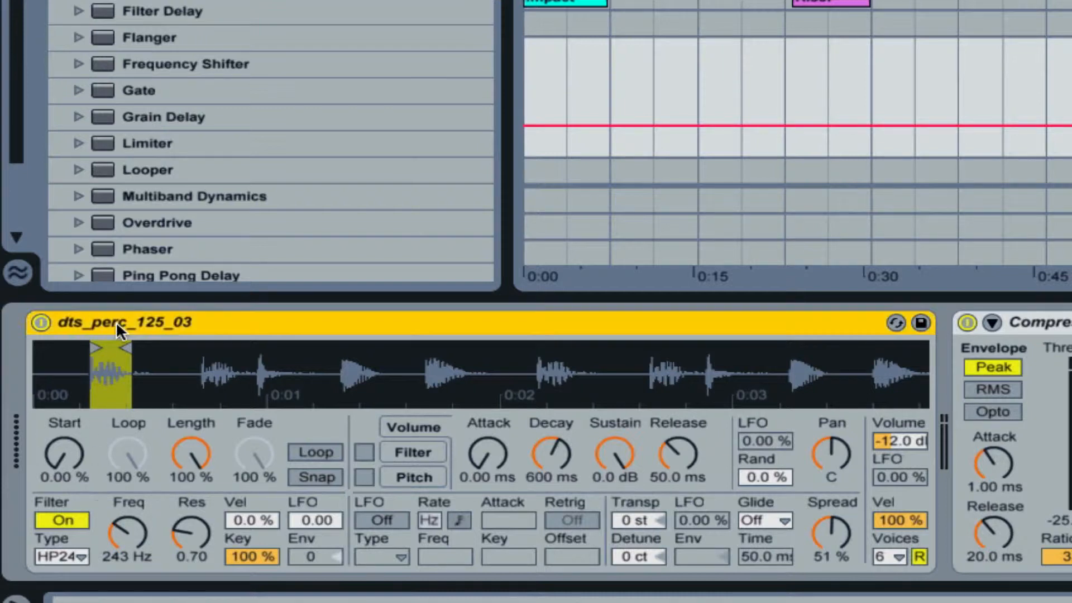
pyautogui.hotkey('ctrl', 'r')
pyautogui.write('Ba')
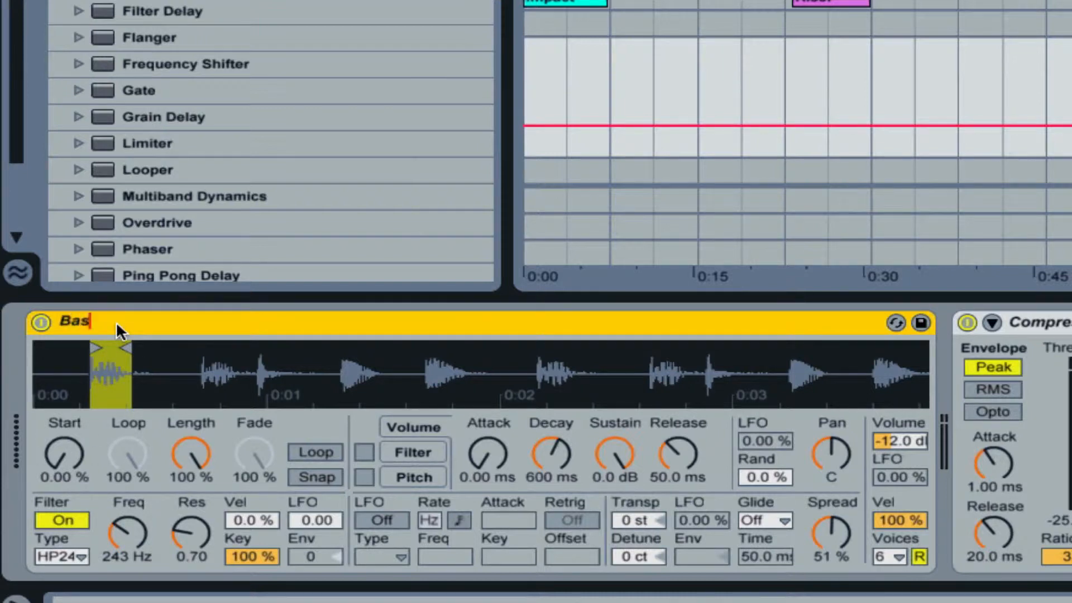
pyautogui.write('ss Stab')
pyautogui.press('Return')
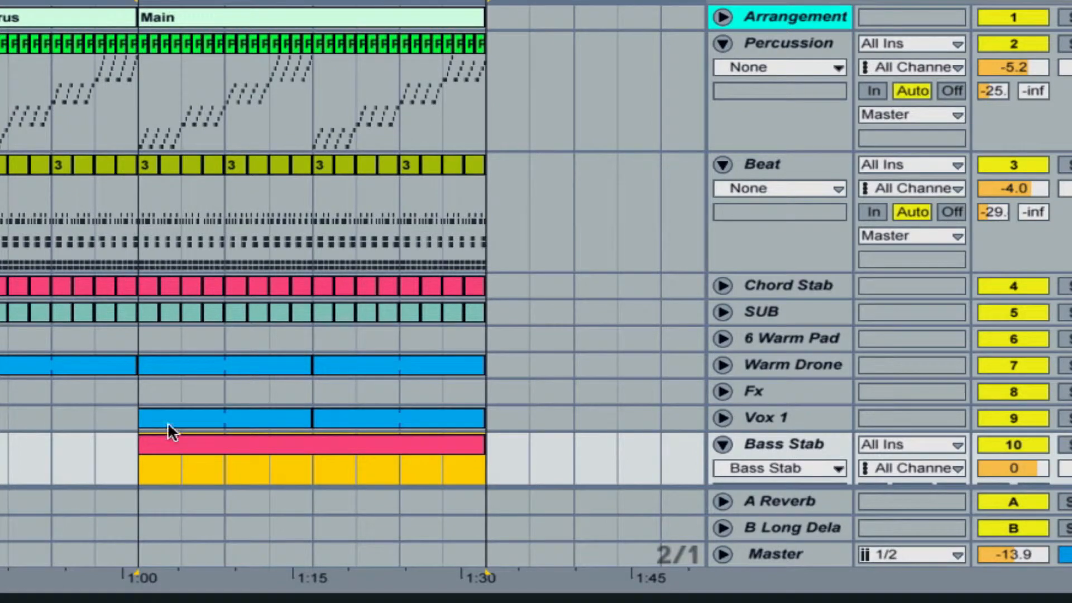
# Set the Bass Stab track's automation display to None after the Simpler changes
pyautogui.scroll(-3, 341, 384)
pyautogui.click(796, 373)
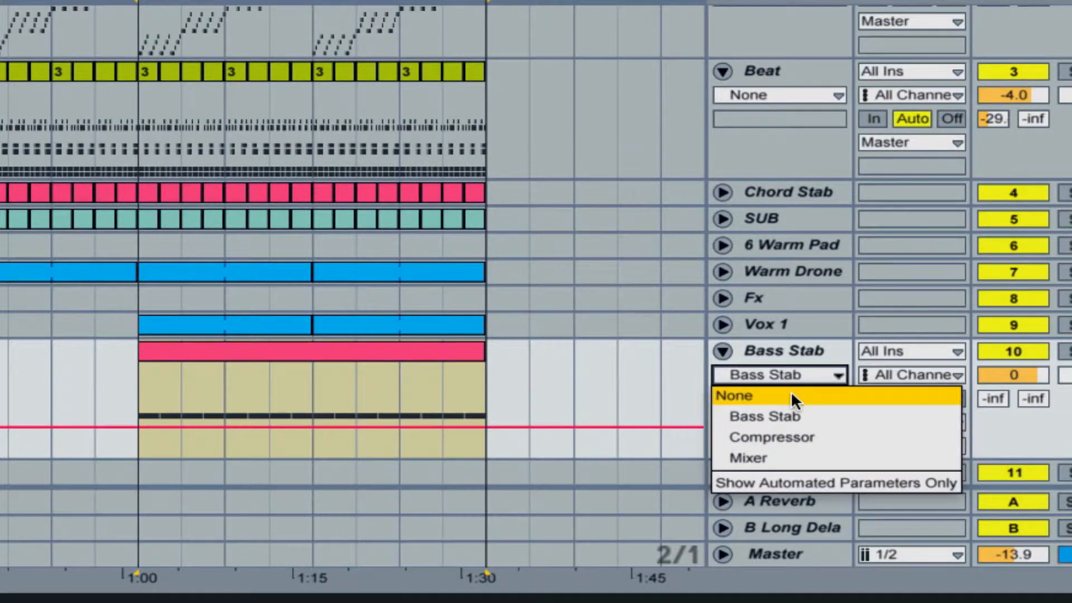
pyautogui.click(790, 392)
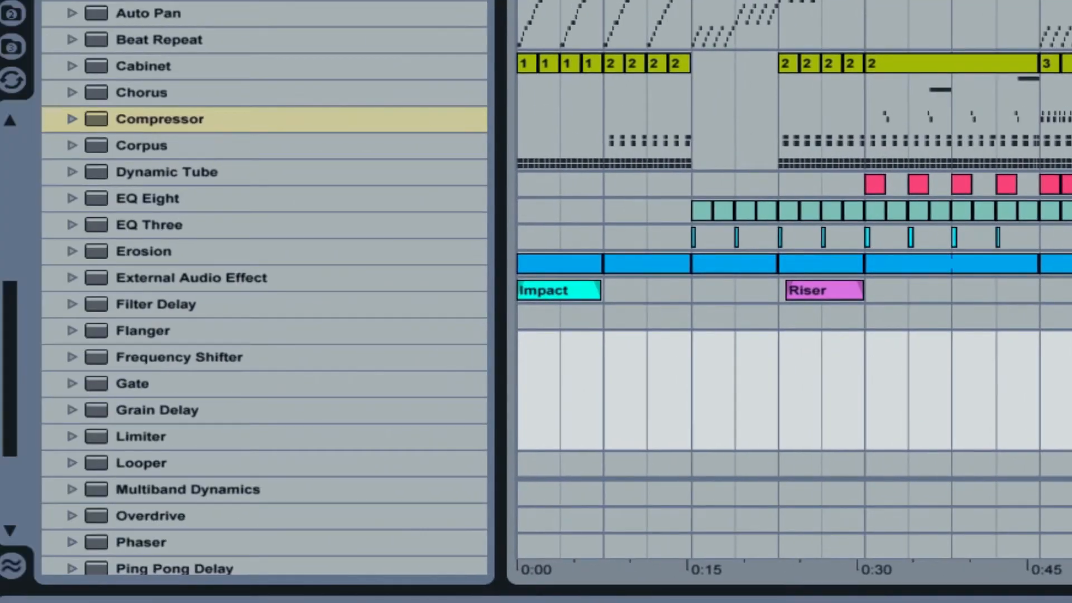
# Collapse the TECH PERCUSSION LOOPS folder and expand the MELODICS folder in the DEEP TECH SESSIONS PROMO PACK
pyautogui.click(13, 16)
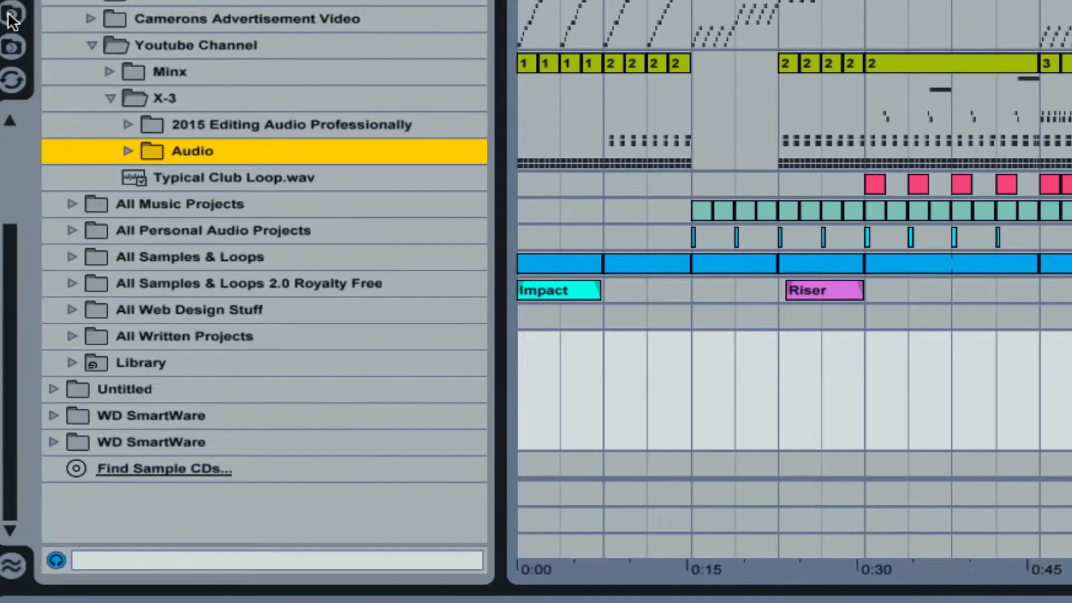
pyautogui.click(12, 16)
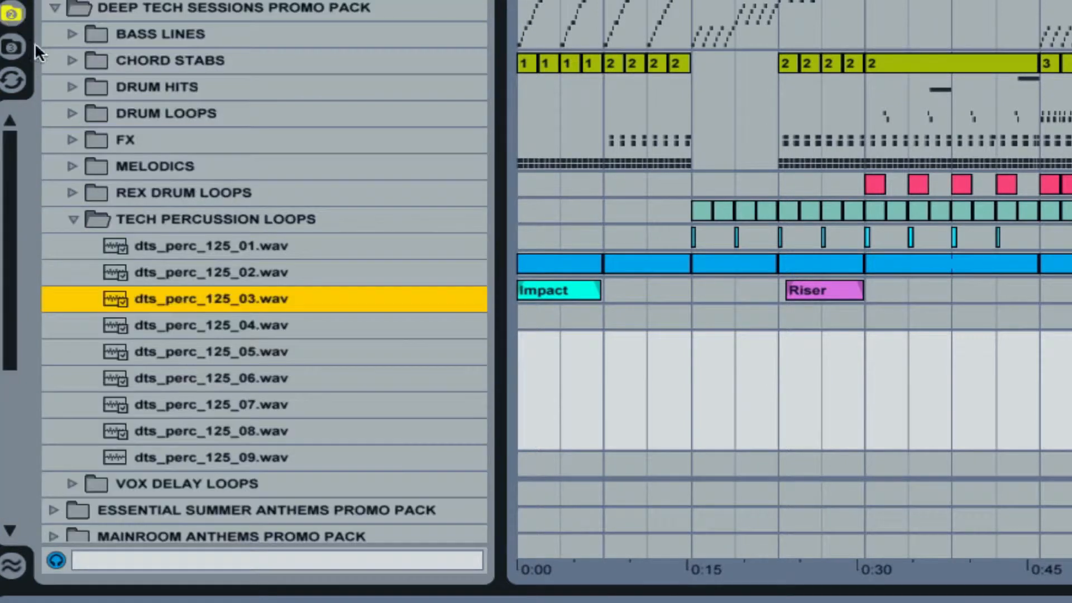
pyautogui.click(73, 219)
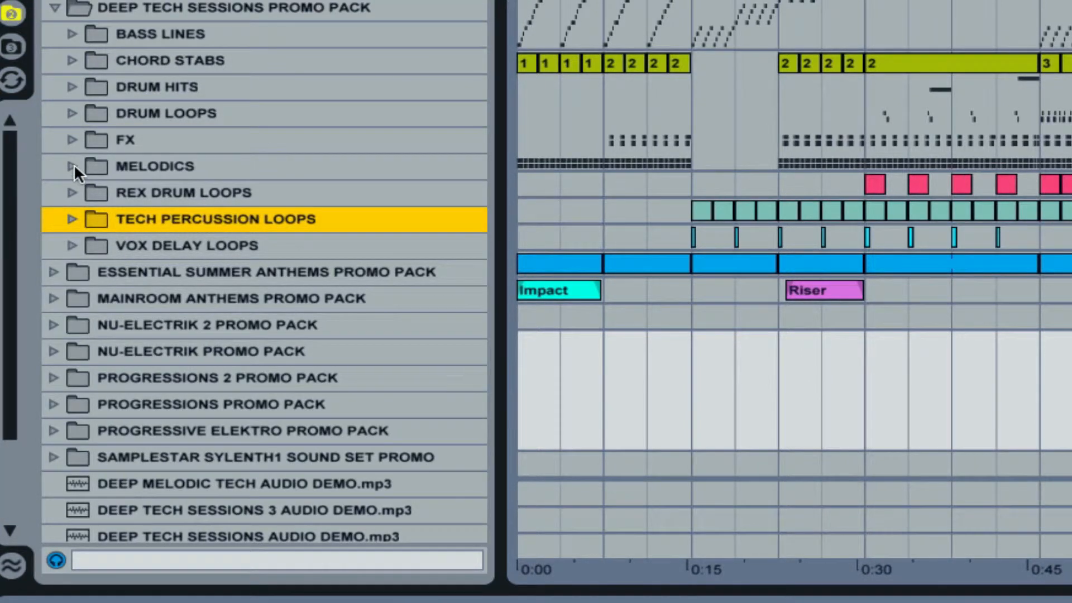
pyautogui.click(73, 166)
pyautogui.scroll(-1, 376, 223)
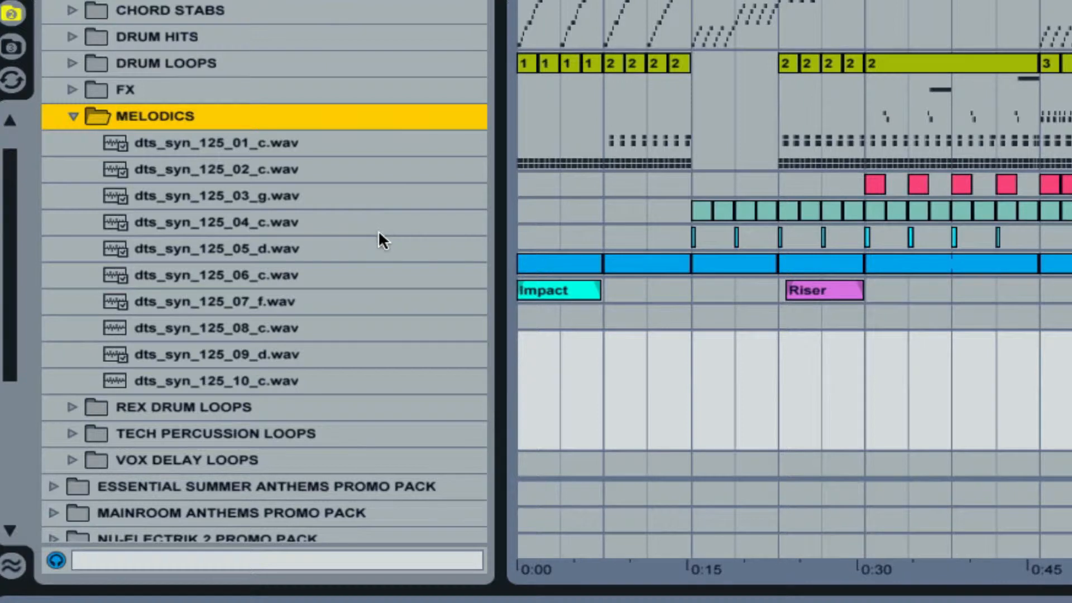
# Audition the melodic samples from dts_syn_125_04_c.wav through dts_syn_125_10_c.wav, returning to dts_syn_125_09_d.wav
pyautogui.click(226, 224)
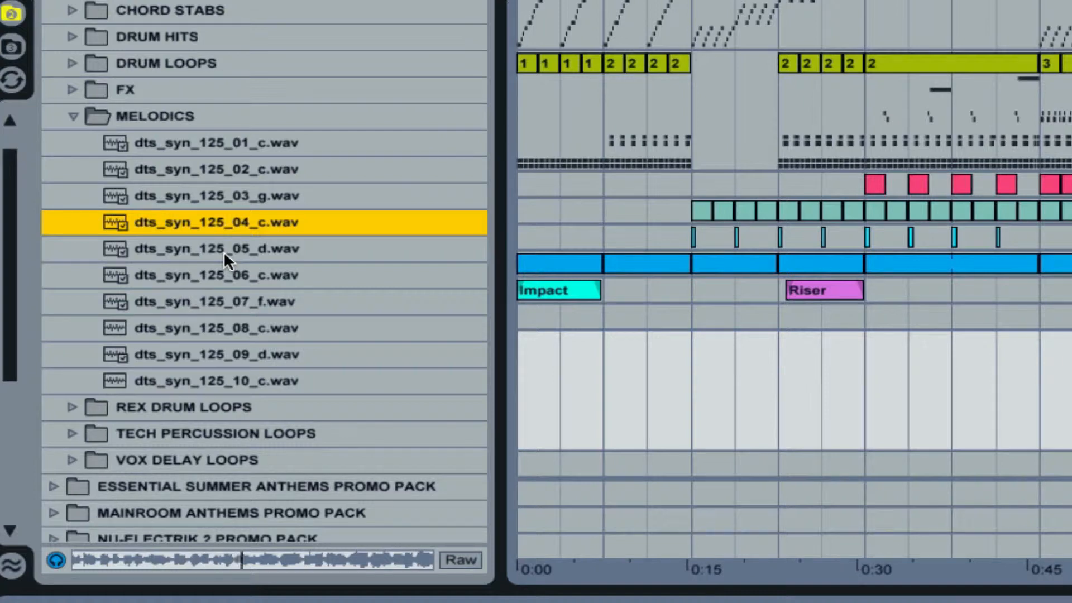
pyautogui.click(223, 250)
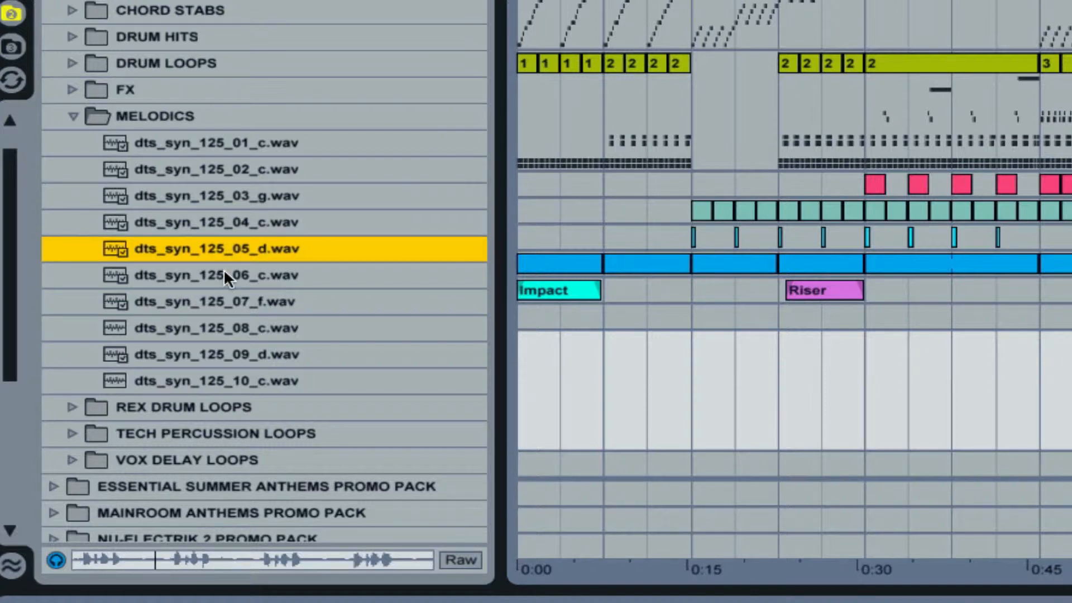
pyautogui.click(223, 273)
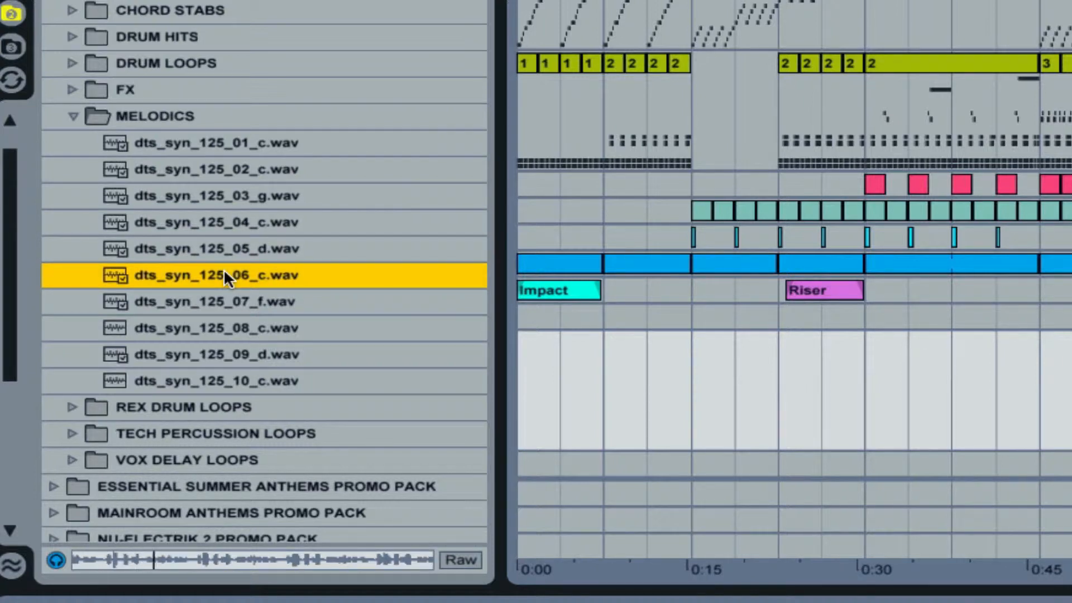
pyautogui.press('Down')
pyautogui.press('Down')
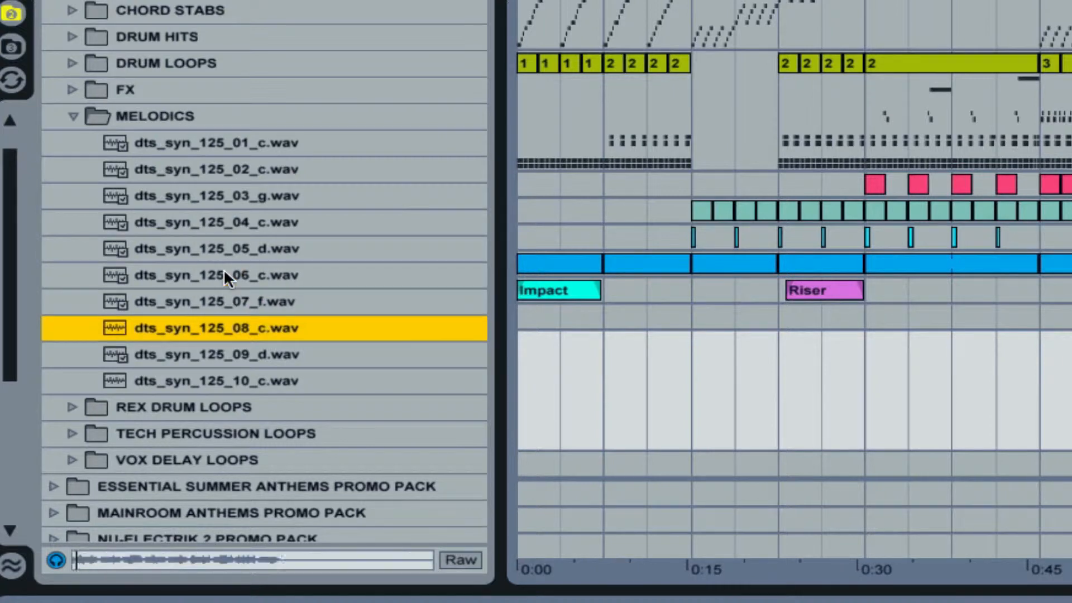
pyautogui.press('Down')
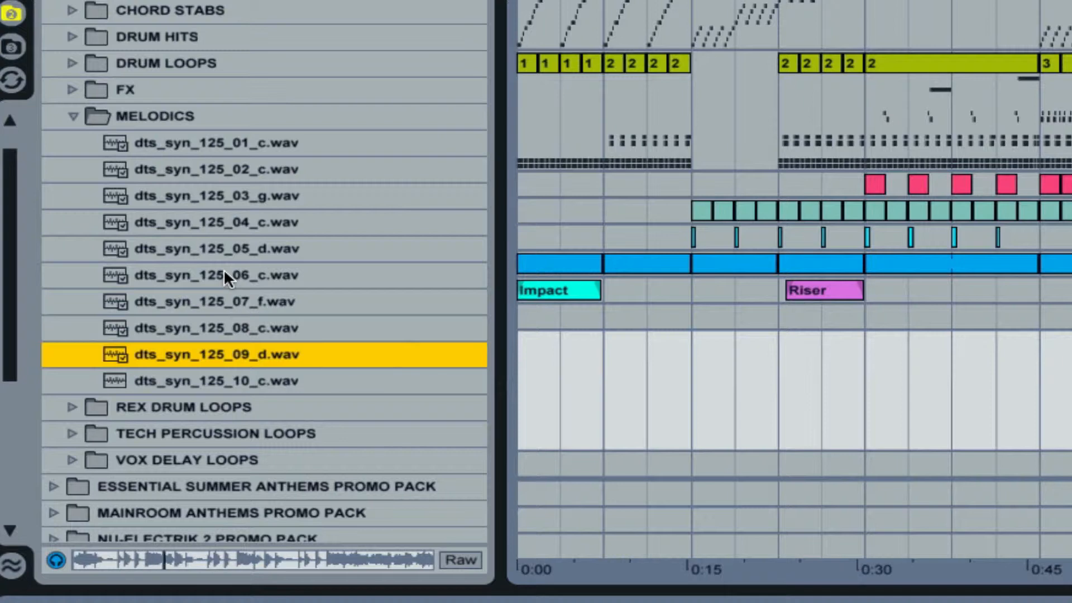
pyautogui.press('Down')
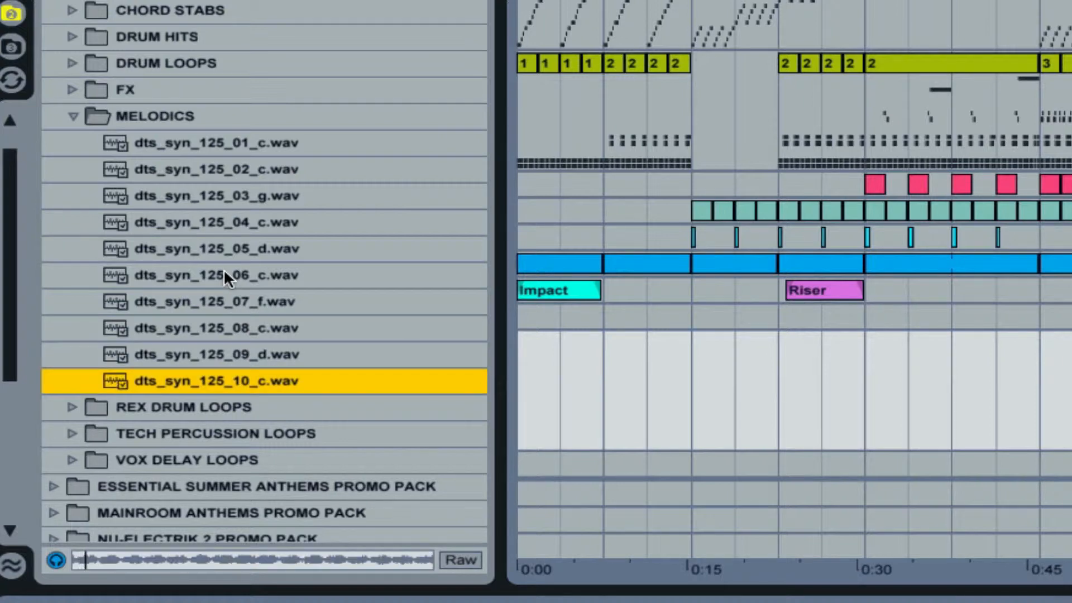
pyautogui.press('Up')
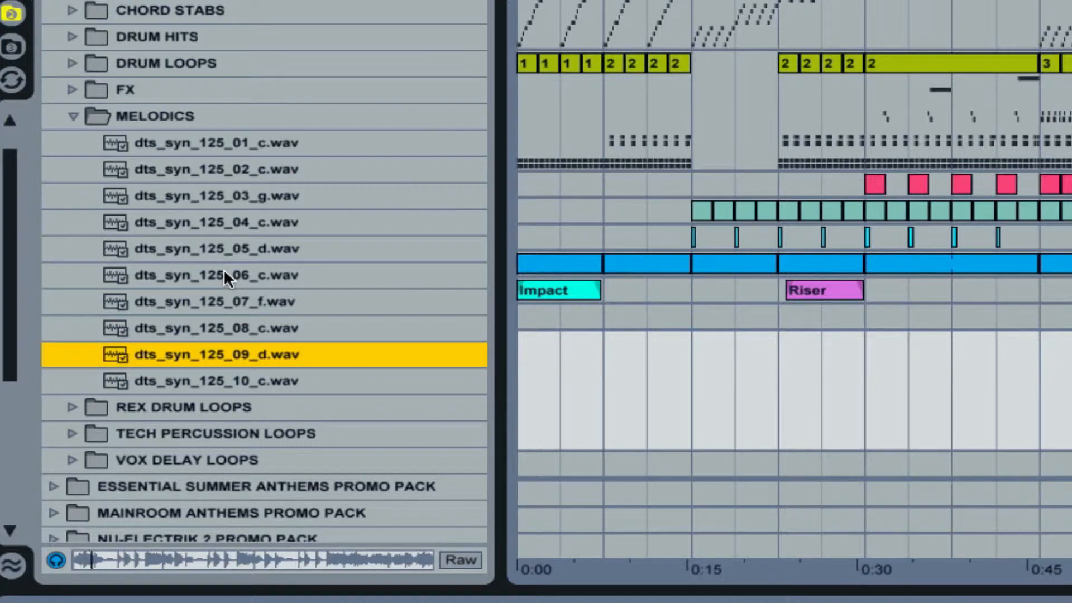
# Fold the Bass Stab track and load dts_syn_125_09_d.wav into a Simpler on the empty MIDI track below it
pyautogui.click(1066, 391)
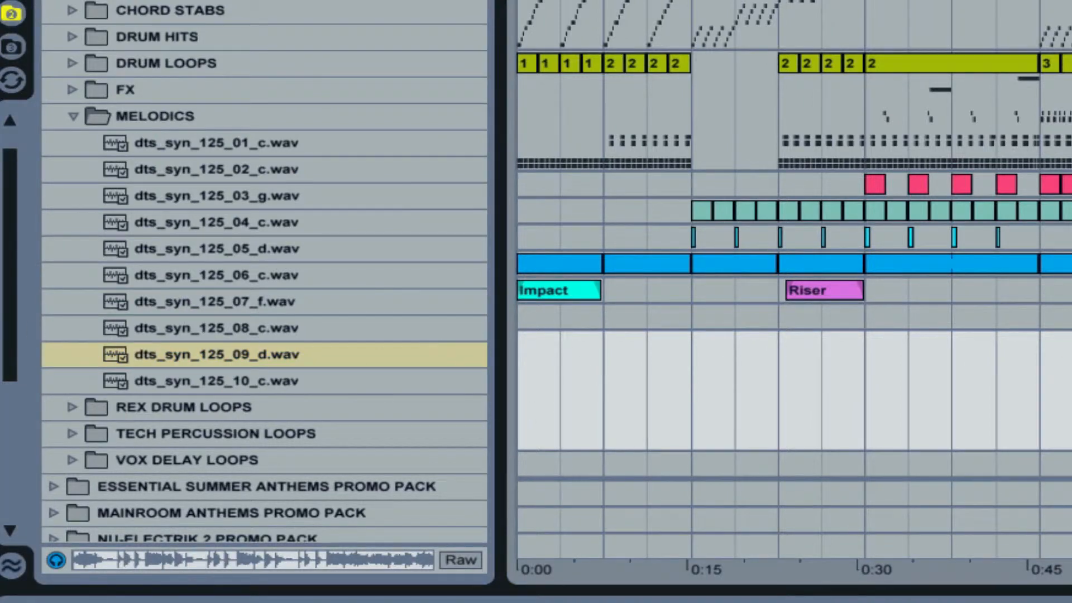
pyautogui.scroll(3, 793, 279)
pyautogui.click(1066, 462)
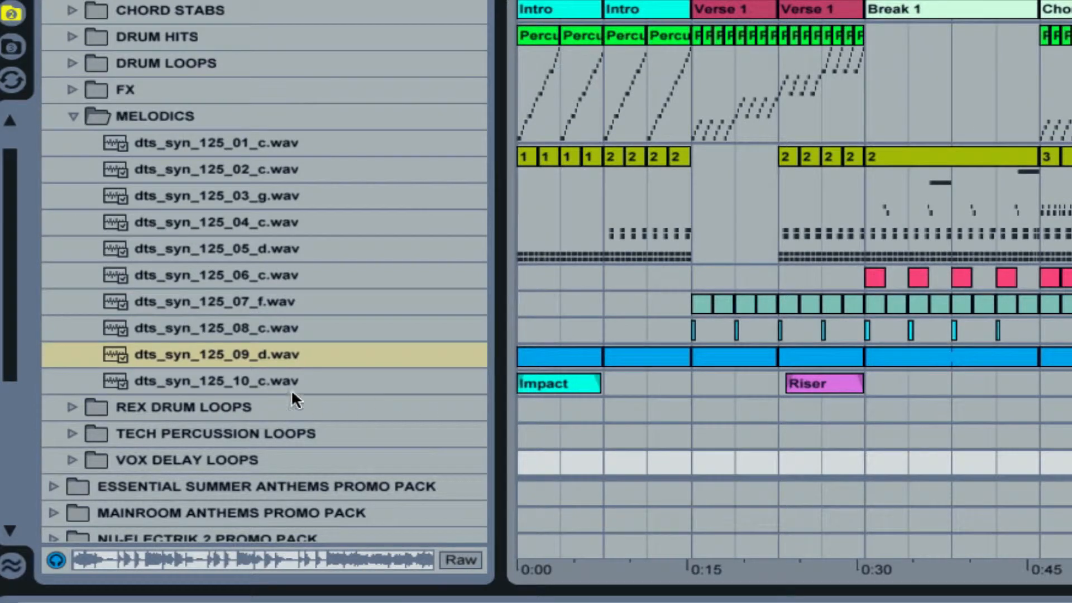
pyautogui.moveTo(266, 355); pyautogui.dragTo(392, 602)
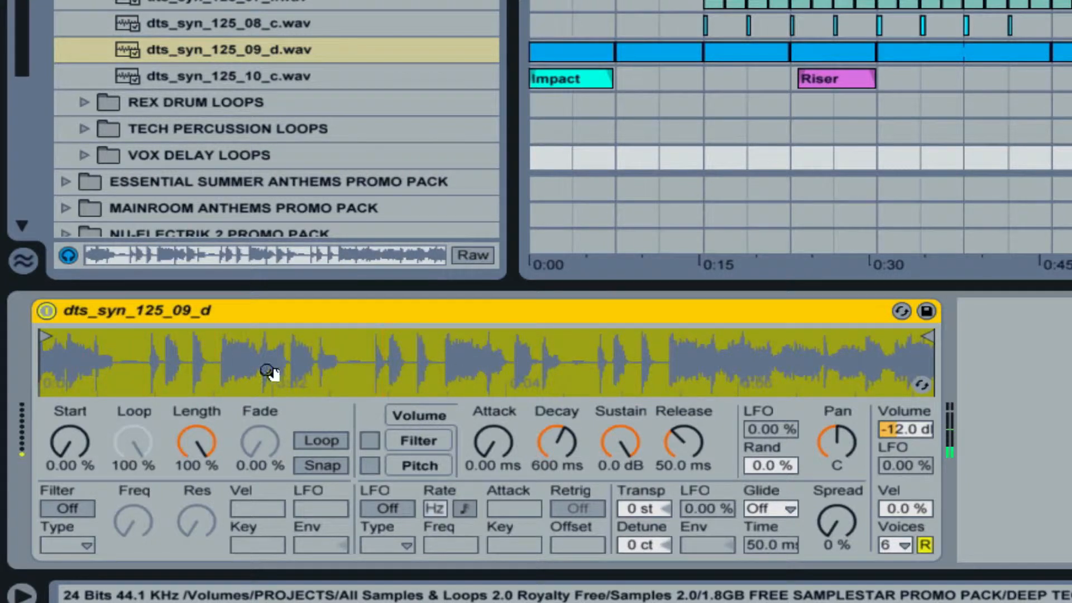
# Trim the Simpler sample to the single stab from about 2.40 s to 2.57 s, with Fade at 100 % and Loop off
pyautogui.moveTo(290, 366); pyautogui.dragTo(215, 363)
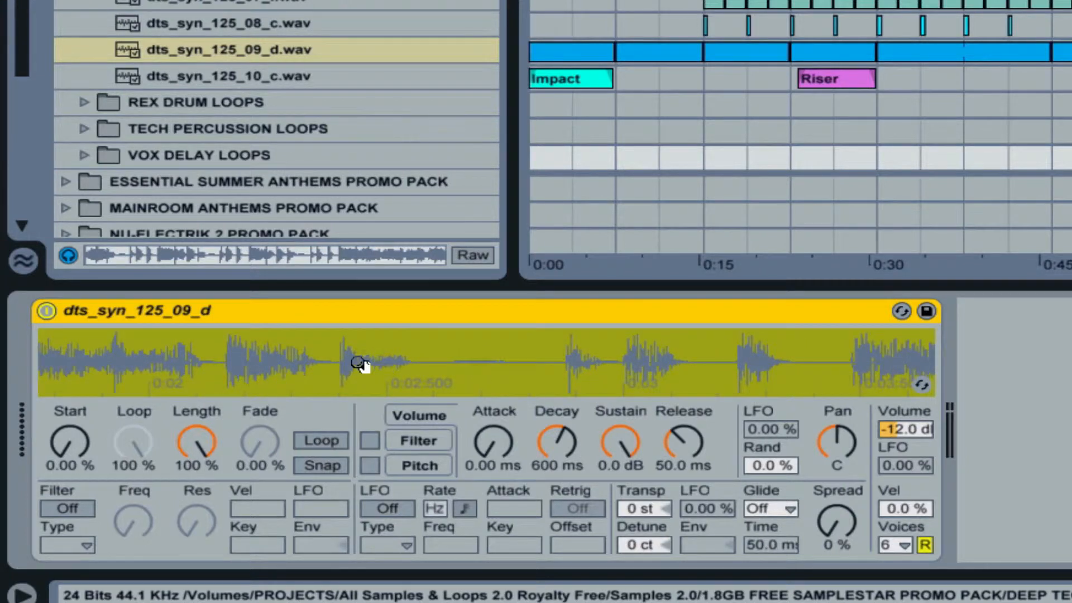
pyautogui.moveTo(358, 364); pyautogui.dragTo(335, 312)
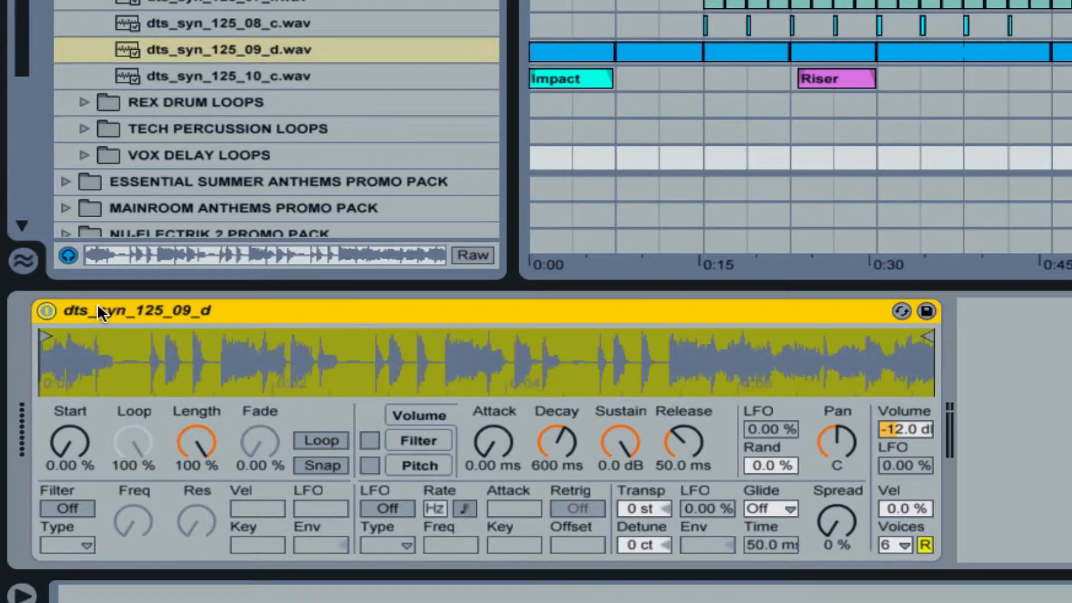
pyautogui.click(323, 437)
pyautogui.moveTo(46, 335)
pyautogui.mouseDown()
pyautogui.moveTo(139, 354)
pyautogui.moveTo(329, 353)
pyautogui.moveTo(359, 335)
pyautogui.moveTo(491, 335)
pyautogui.moveTo(497, 363)
pyautogui.moveTo(516, 338)
pyautogui.moveTo(478, 364)
pyautogui.mouseUp()
pyautogui.rightClick(496, 363)
pyautogui.click(481, 366)
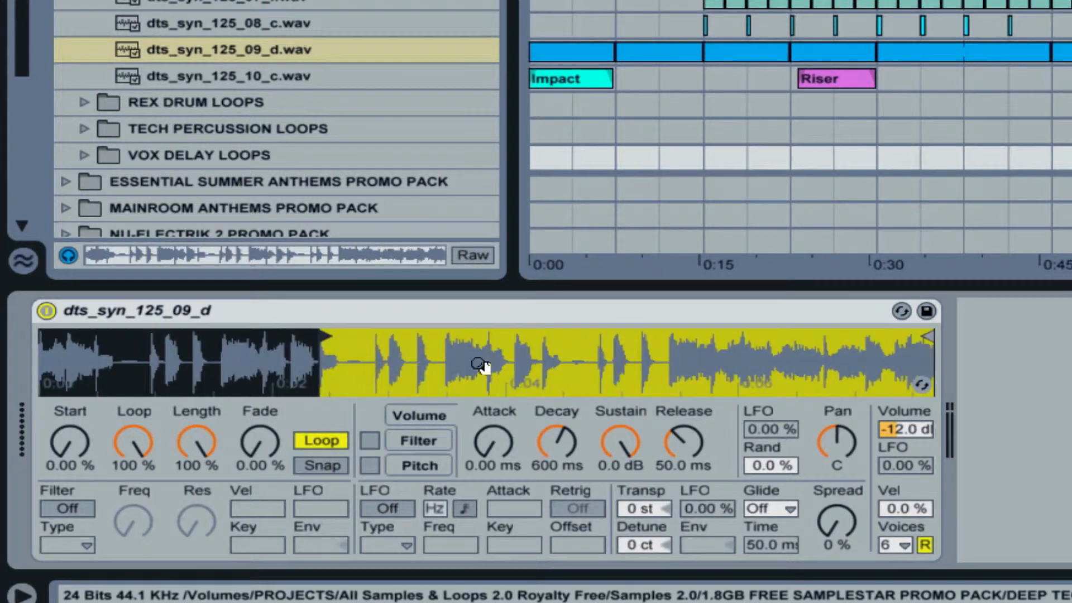
pyautogui.moveTo(916, 340)
pyautogui.mouseDown()
pyautogui.moveTo(328, 371)
pyautogui.moveTo(328, 447)
pyautogui.mouseUp()
pyautogui.click(308, 438)
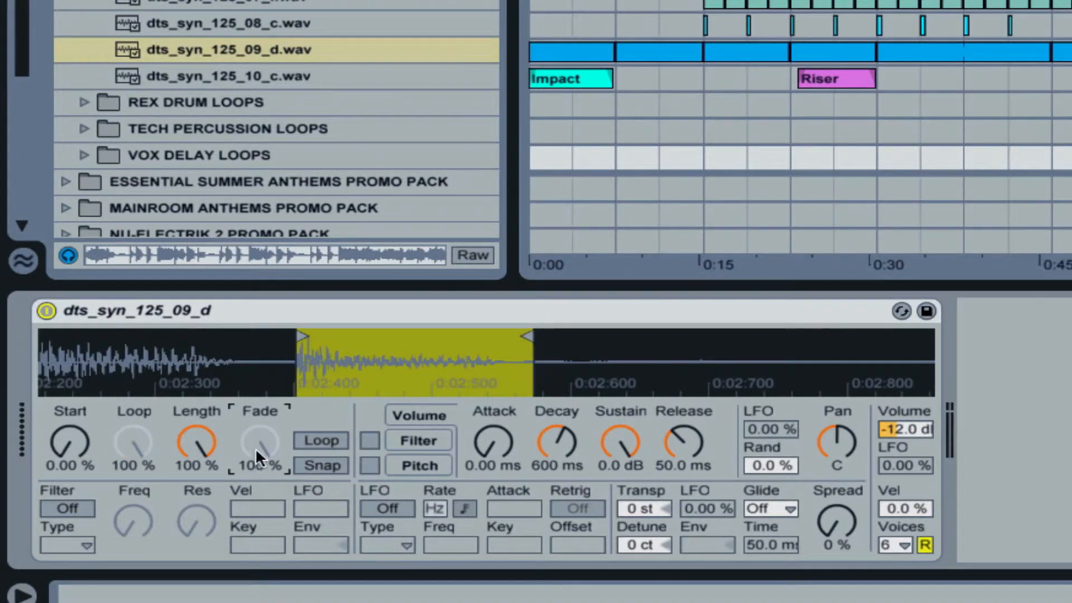
# Tighten the stab's end to about 2.56 s and set its volume envelope to Sustain -inf dB and Decay 1.08 s
pyautogui.moveTo(530, 336); pyautogui.dragTo(496, 339)
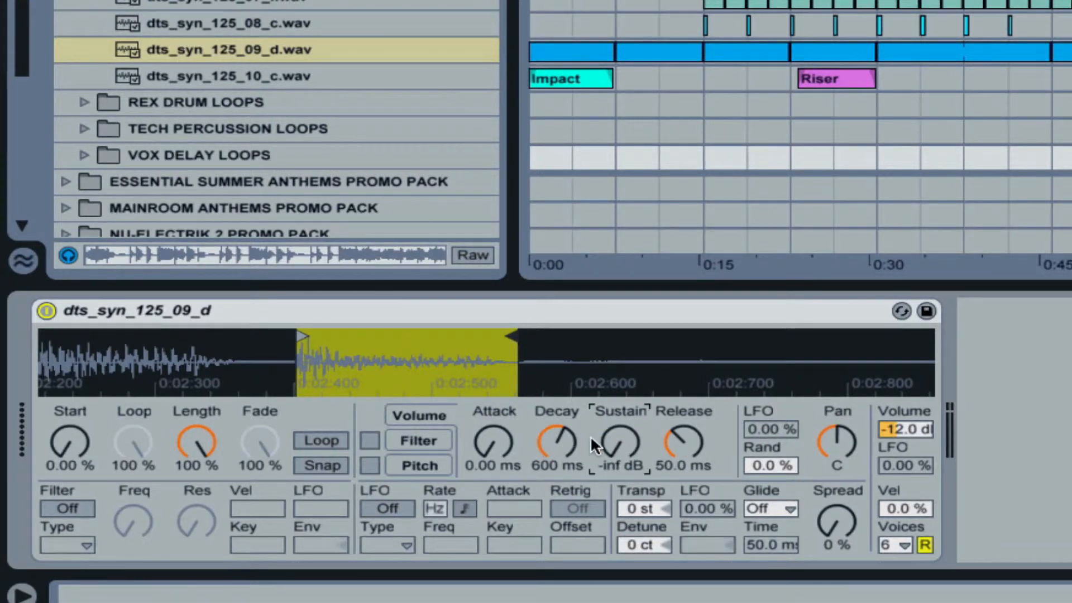
pyautogui.moveTo(550, 444); pyautogui.dragTo(551, 417)
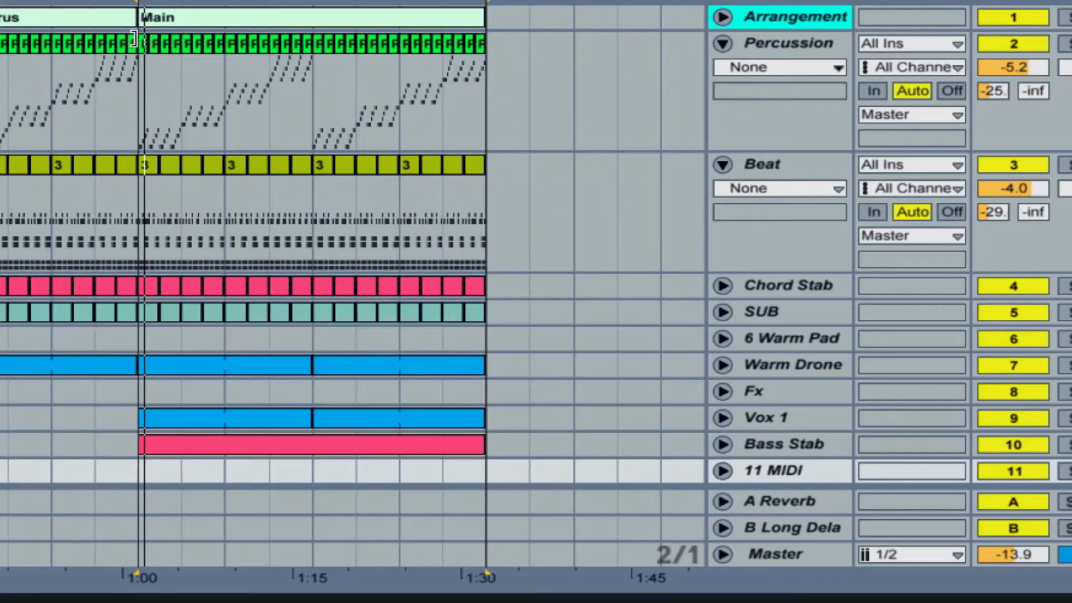
# Copy the 16-bar Bass Stab clip onto the 11 MIDI track in the Main section and solo that track
pyautogui.click(141, 43)
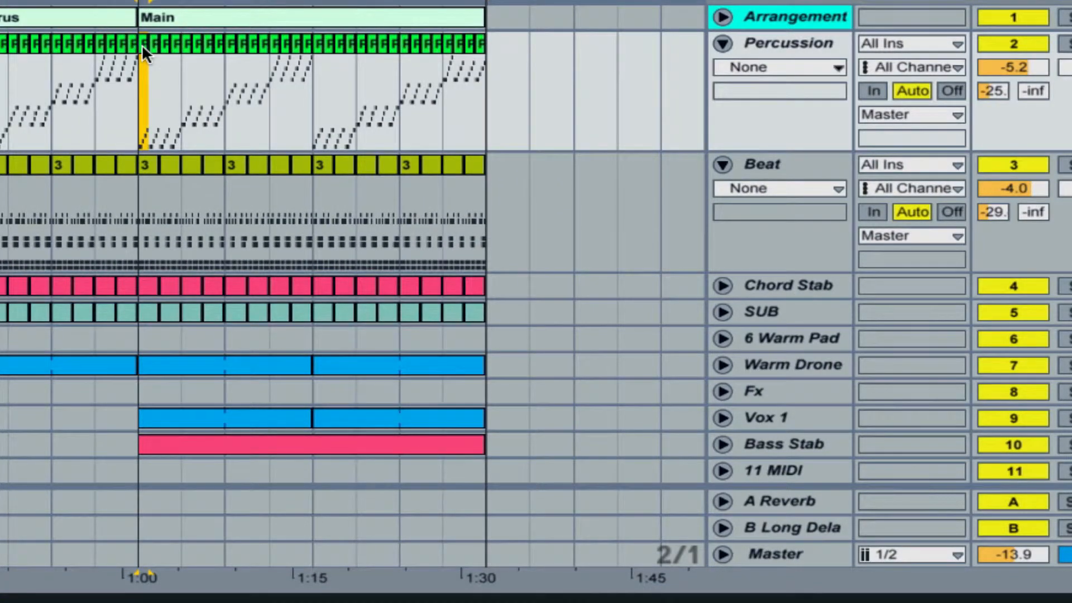
pyautogui.moveTo(143, 46); pyautogui.dragTo(160, 480)
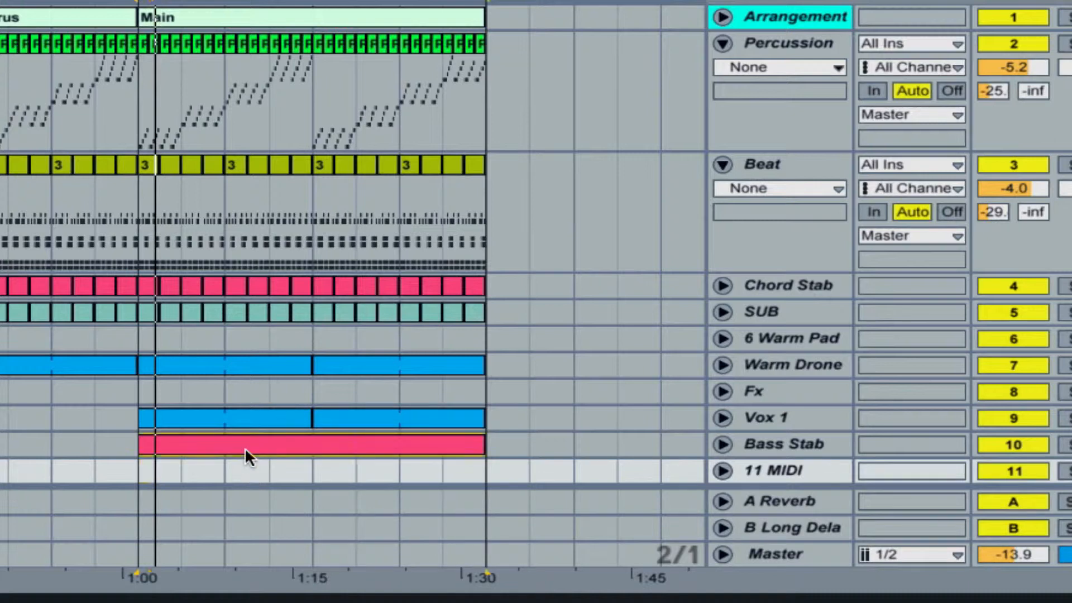
pyautogui.moveTo(244, 447); pyautogui.dragTo(249, 476)
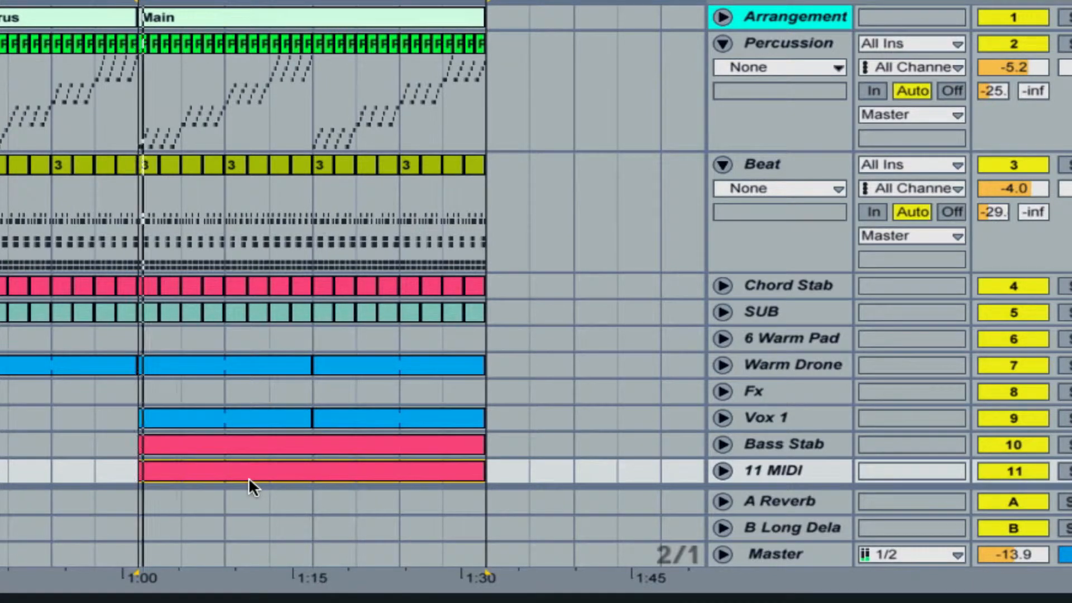
pyautogui.click(1065, 471)
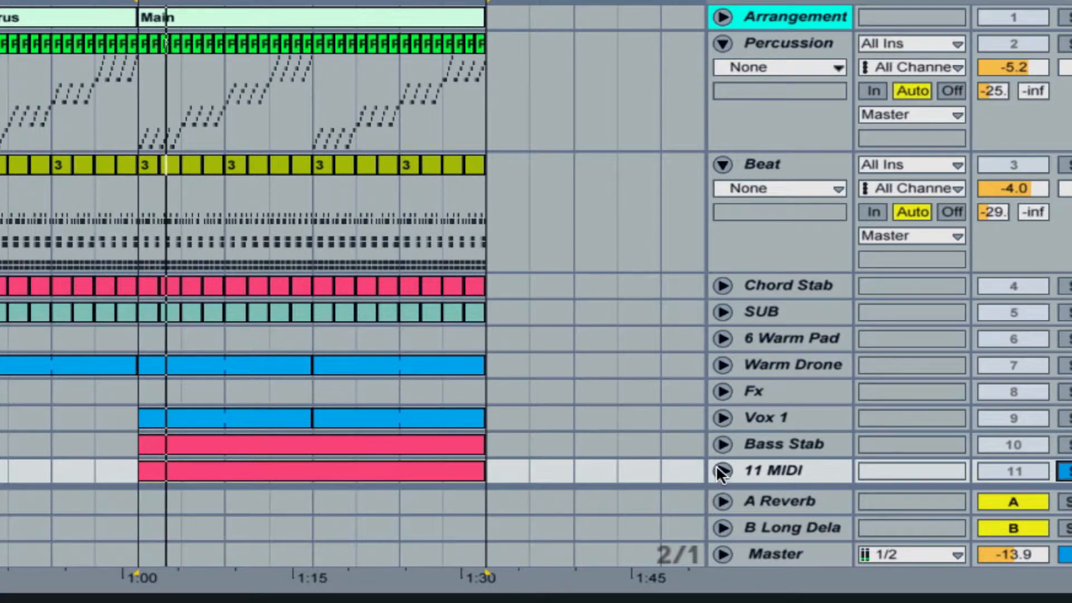
# Unfold the 11 MIDI track, set its automation display to None and rename the track as Jive Stab 2
pyautogui.click(722, 470)
pyautogui.click(763, 377)
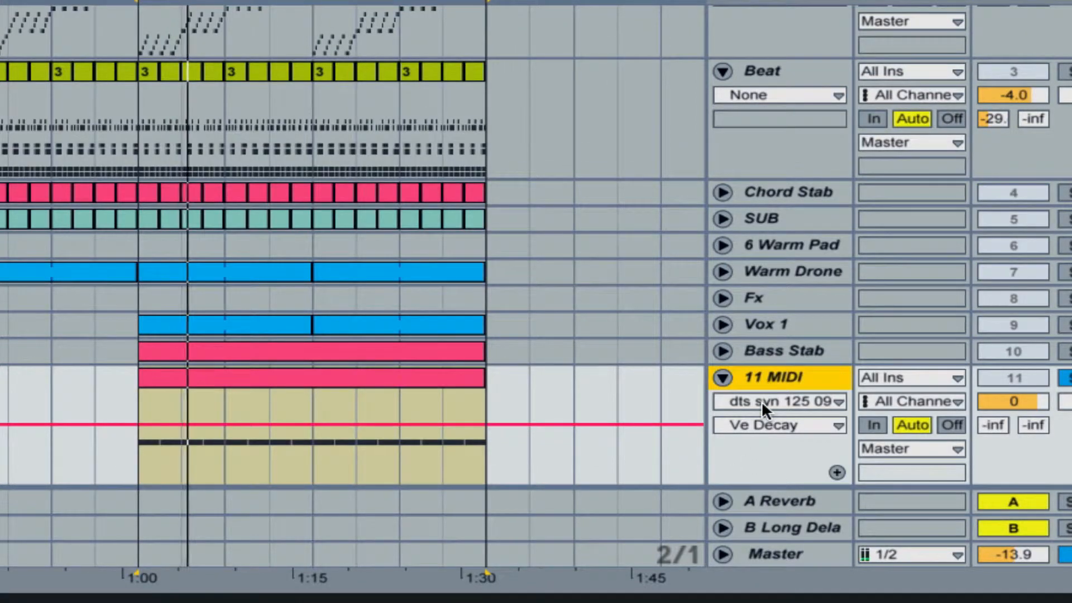
pyautogui.click(761, 401)
pyautogui.click(765, 424)
pyautogui.click(773, 378)
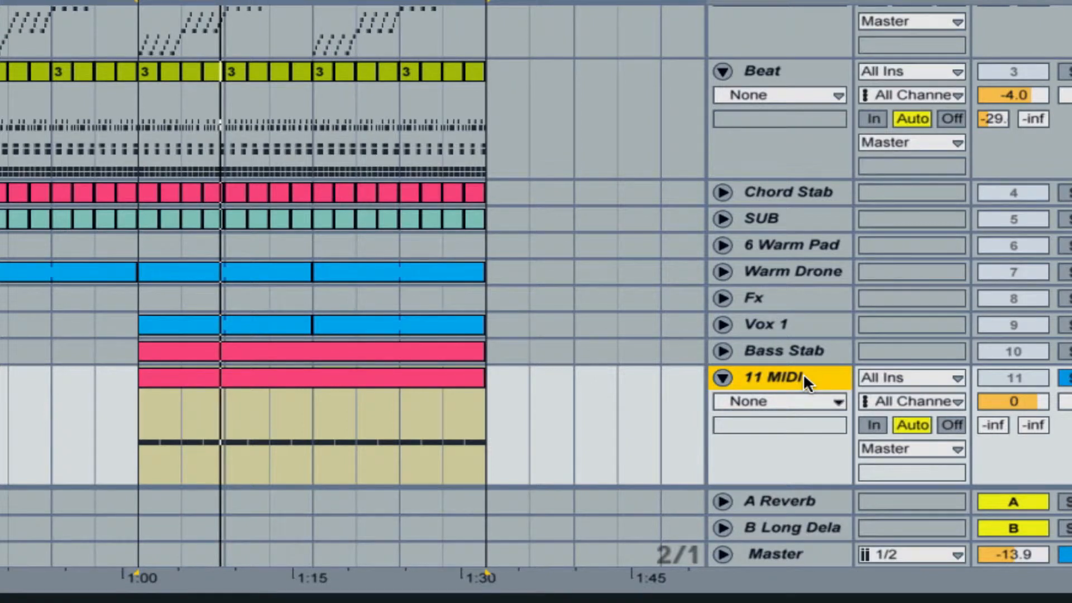
pyautogui.hotkey('ctrl', 'r')
pyautogui.write('Jive')
# Set the dts_syn_125_09_d Simpler's Spread to 50 % and rename the device as Jive Stab
pyautogui.click(998, 424)
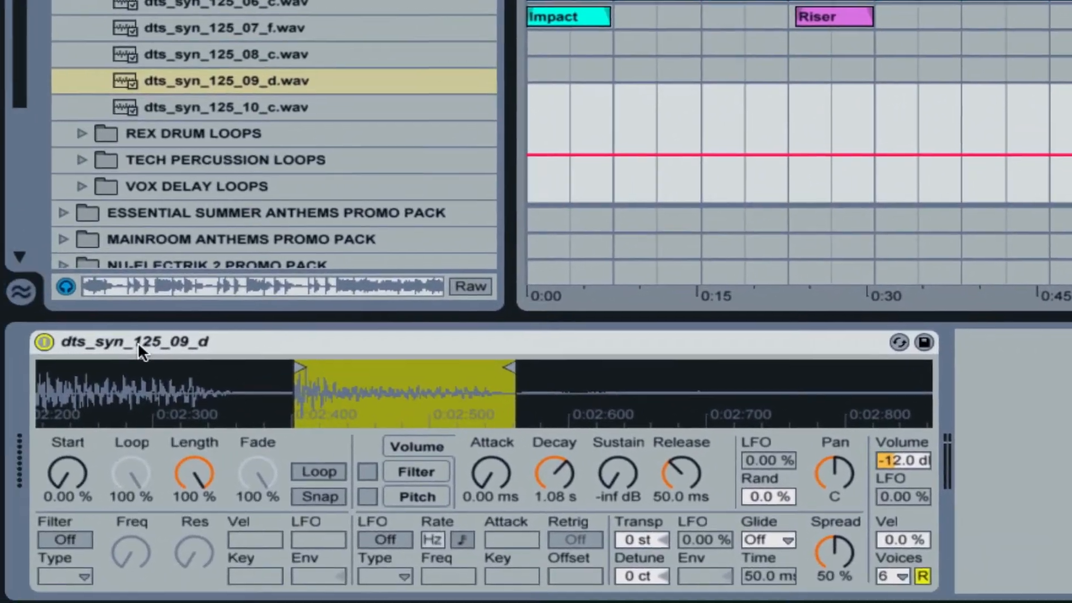
pyautogui.hotkey('ctrl', 'r')
pyautogui.write('Ji')
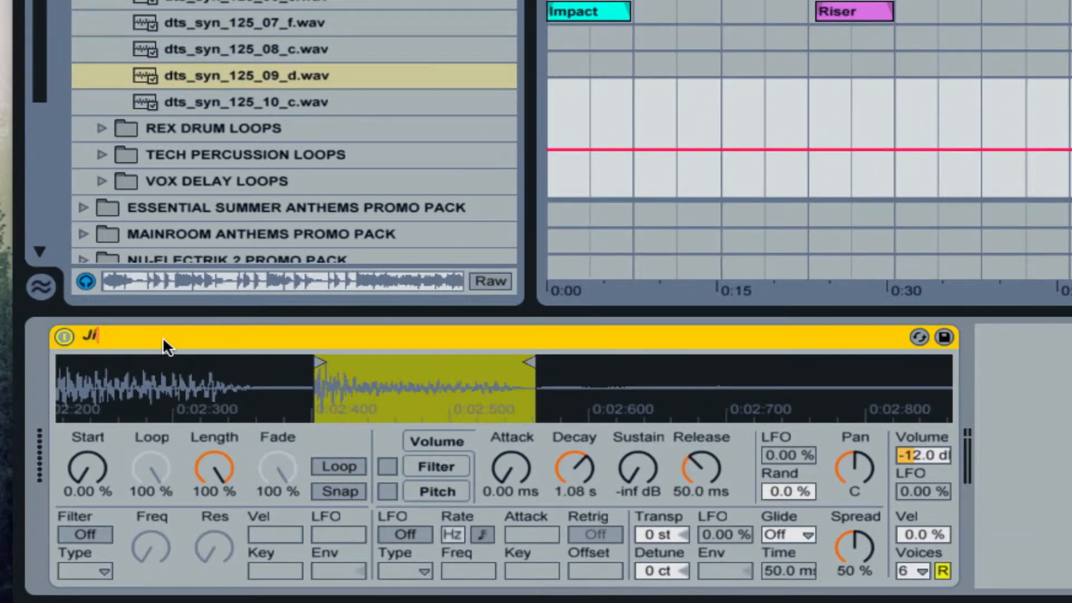
pyautogui.write('ve Stab')
pyautogui.press('Return')
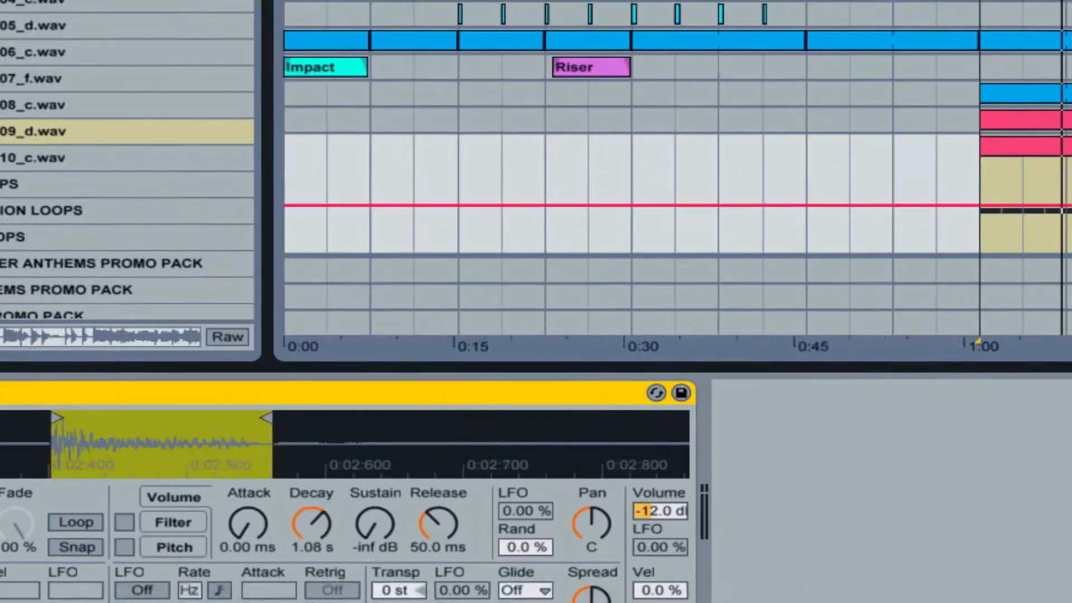
# Set the Jive Stab 2 track's automation display to None and its sends to about -13 for Reverb and -5.6 for Long Delay
pyautogui.click(751, 369)
pyautogui.click(714, 385)
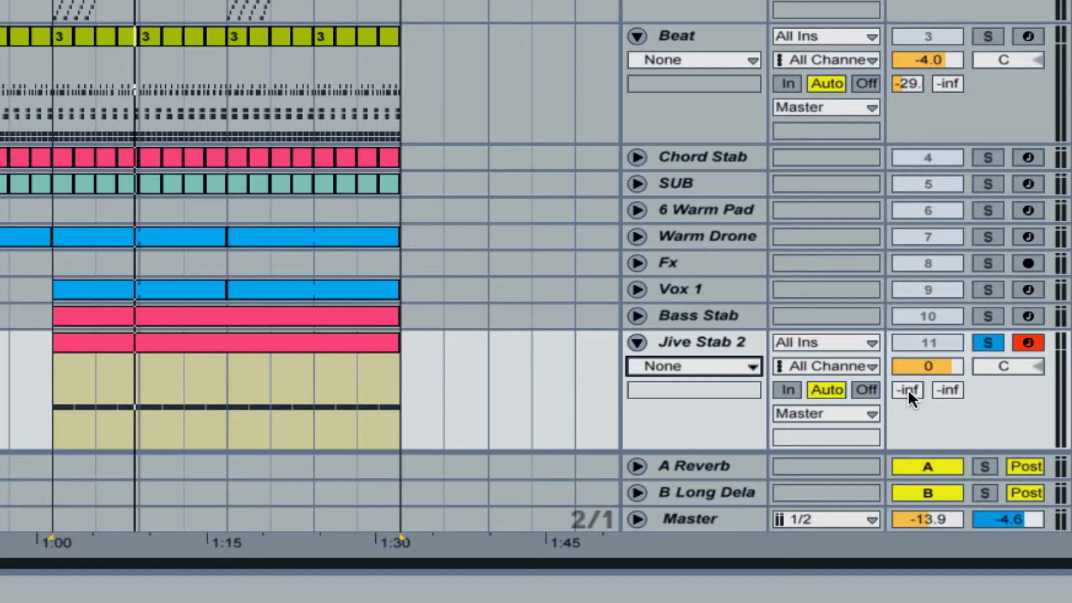
pyautogui.press('Tab')
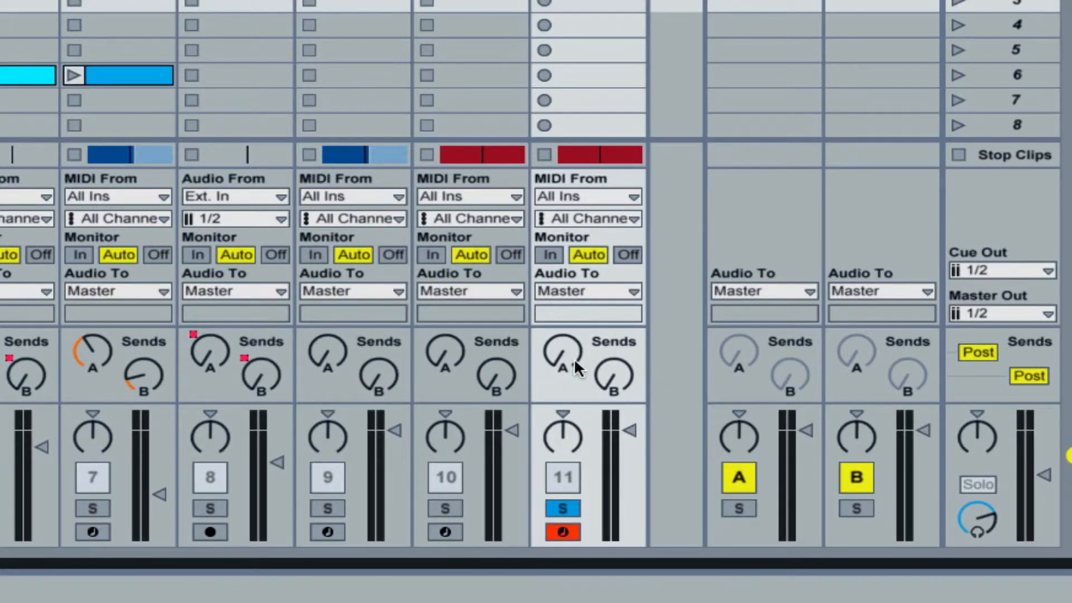
pyautogui.press('Tab')
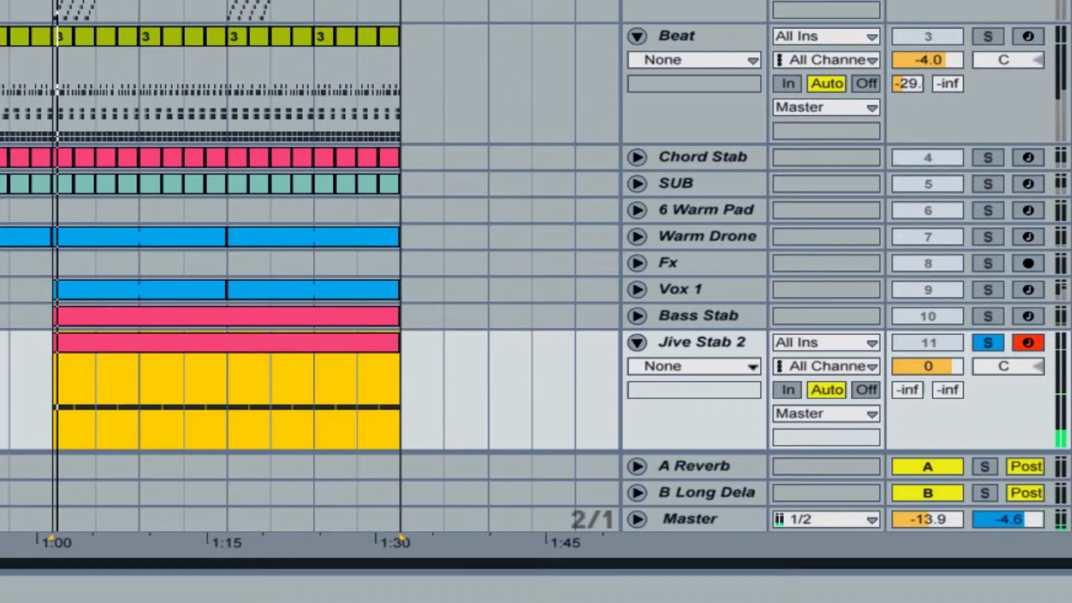
pyautogui.moveTo(916, 385); pyautogui.dragTo(916, 358)
pyautogui.moveTo(948, 389); pyautogui.dragTo(966, 373)
# Select the B Long Delay return track and unfold it to inspect its PingPong delay
pyautogui.click(666, 487)
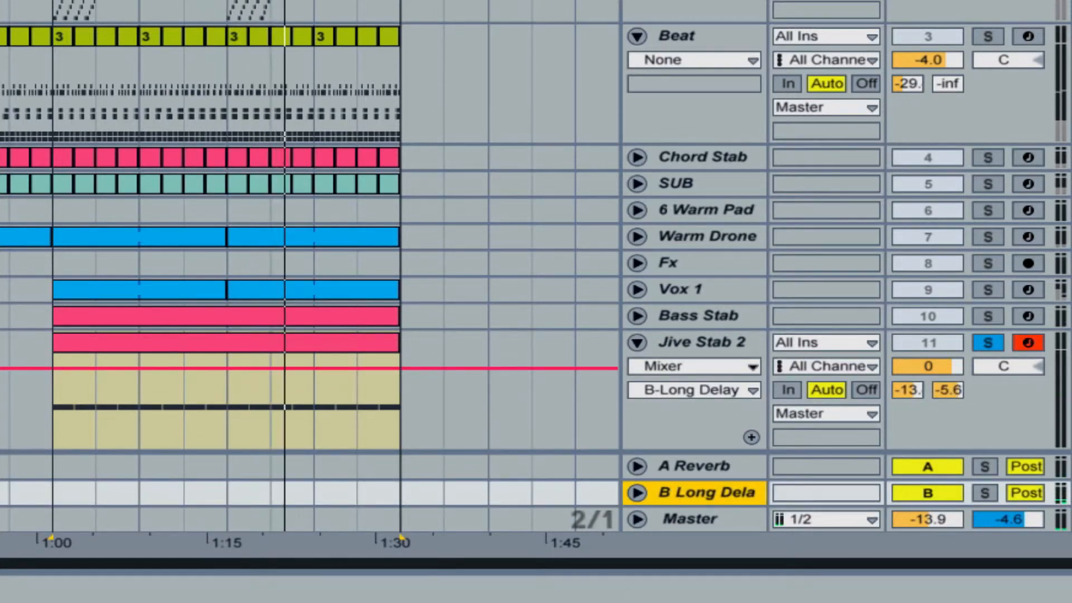
pyautogui.click(637, 493)
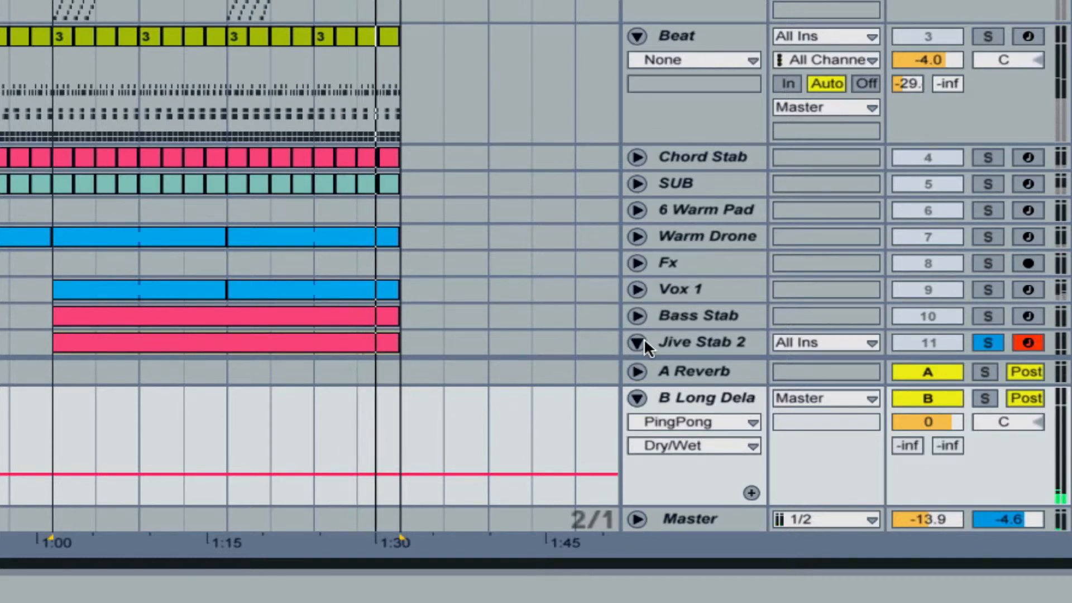
# Fold the Jive Stab 2 track and automate the B Long Delay PingPong Dry/Wet to peak at 57 % midway through the Main section
pyautogui.doubleClick(360, 339)
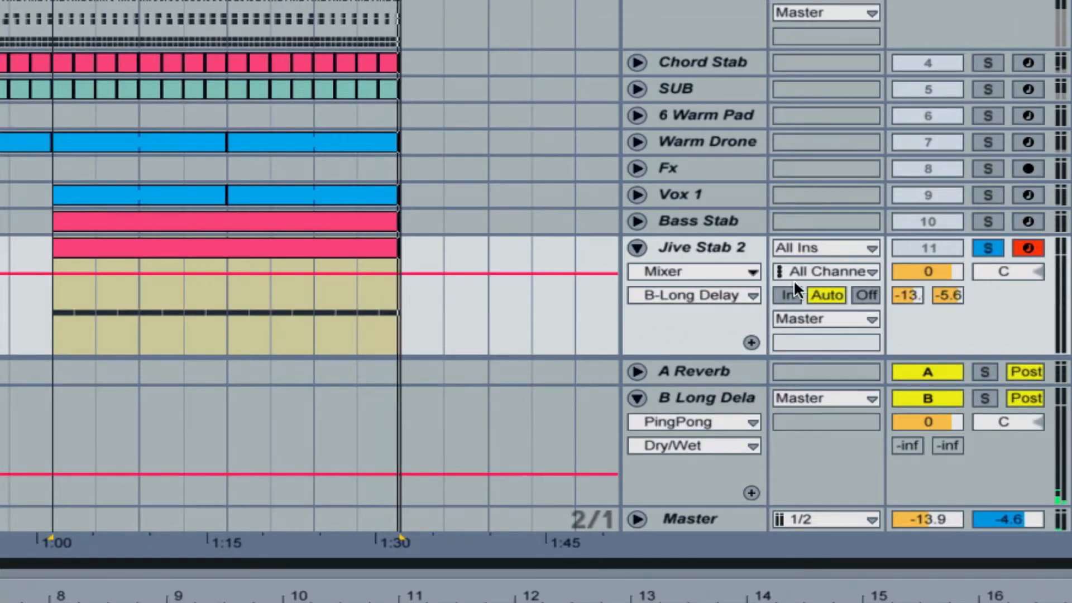
pyautogui.click(636, 248)
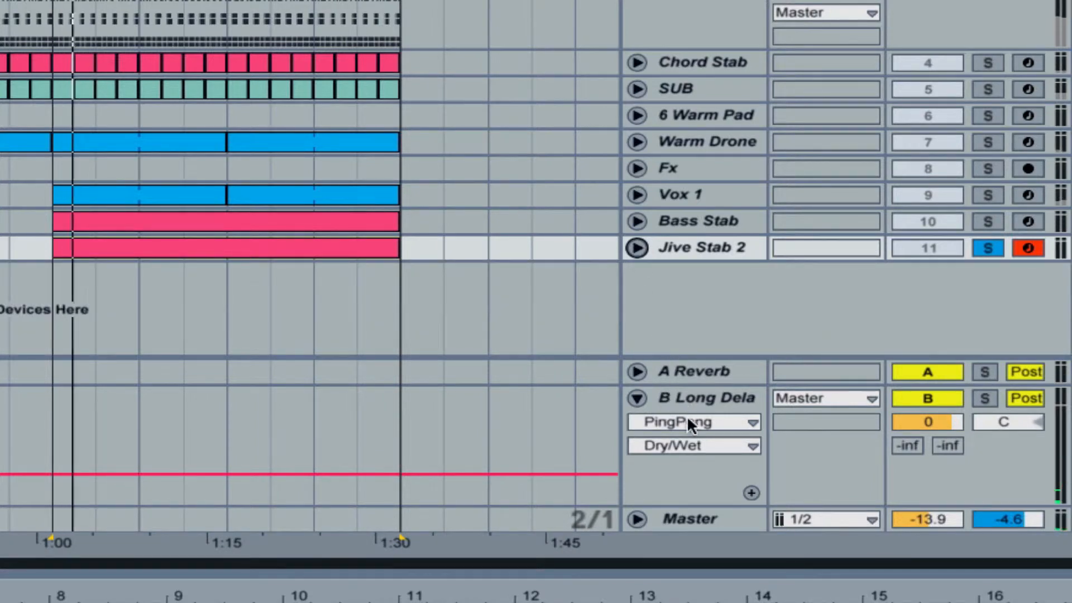
pyautogui.click(694, 401)
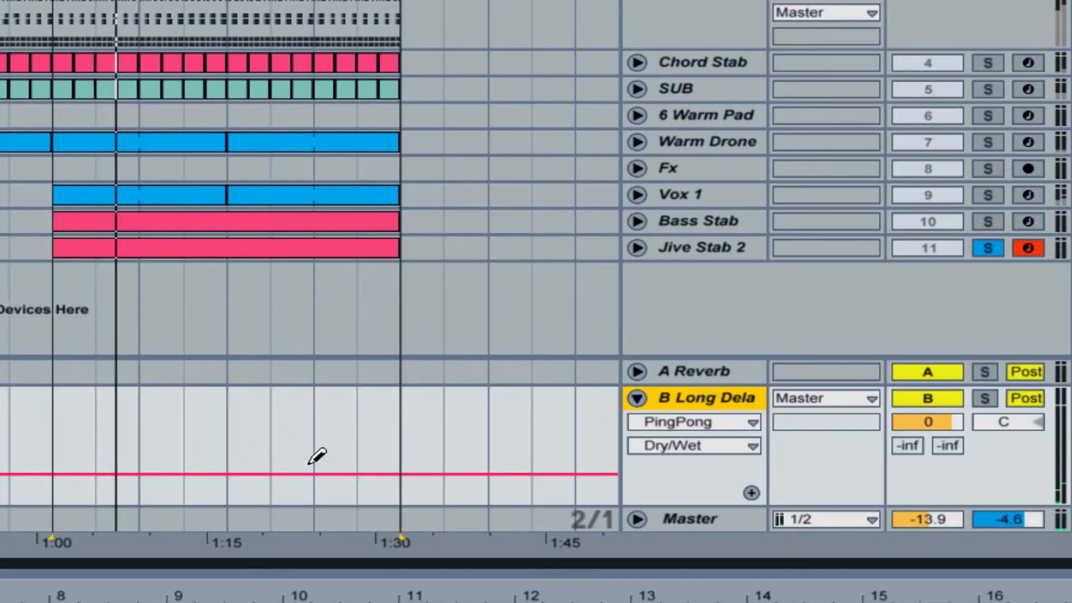
pyautogui.click(386, 459)
pyautogui.press('b')
pyautogui.moveTo(357, 459); pyautogui.dragTo(52, 476)
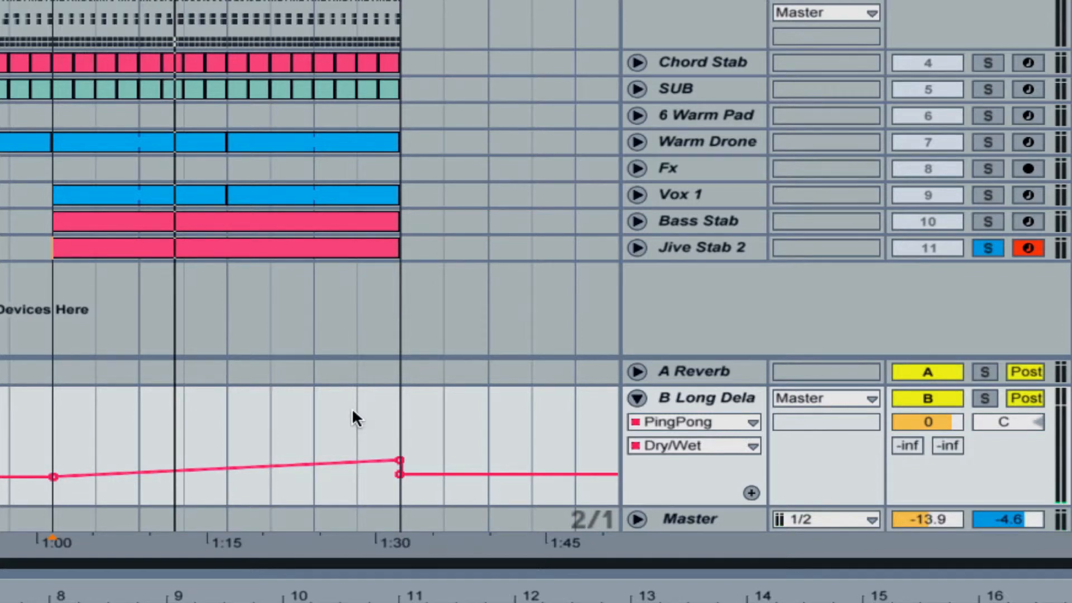
pyautogui.moveTo(399, 460); pyautogui.dragTo(229, 438)
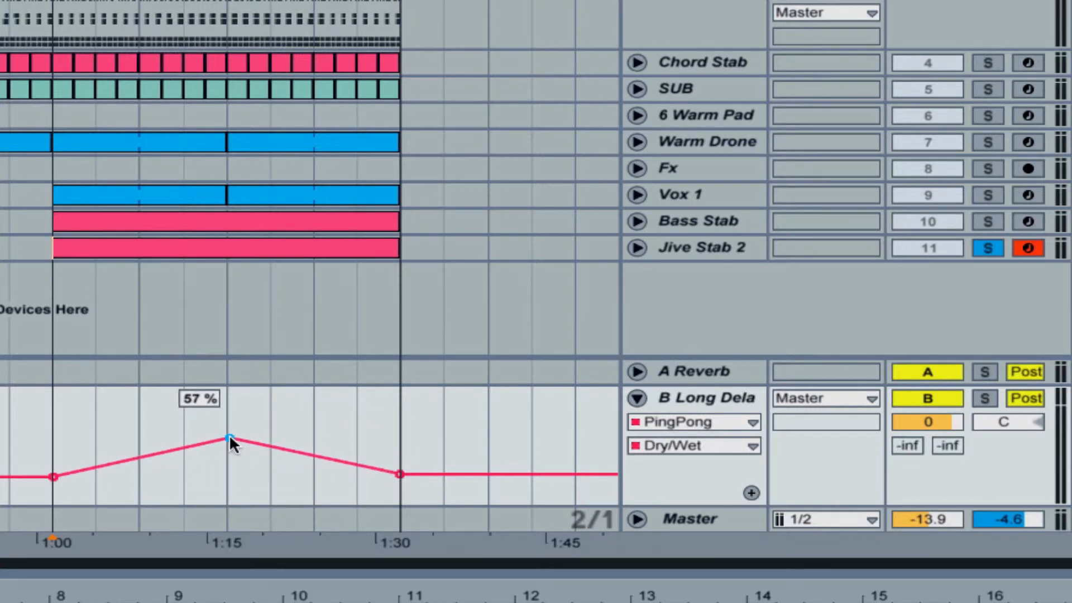
pyautogui.click(53, 409)
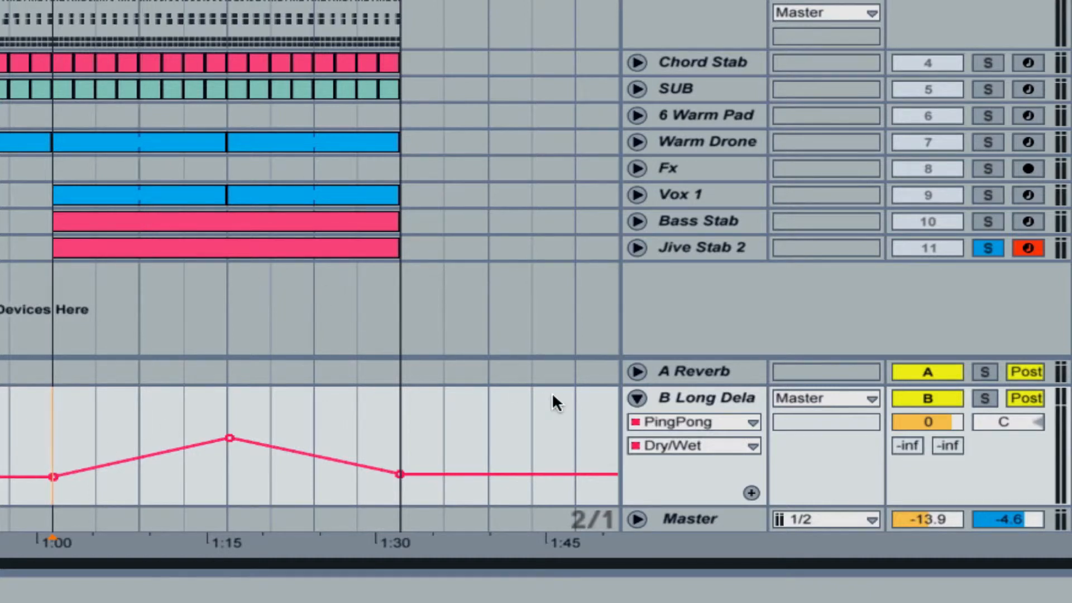
# Unfold the A Reverb return and automate its Compressor Threshold to dip midway through the Main section and recover by its end
pyautogui.click(637, 374)
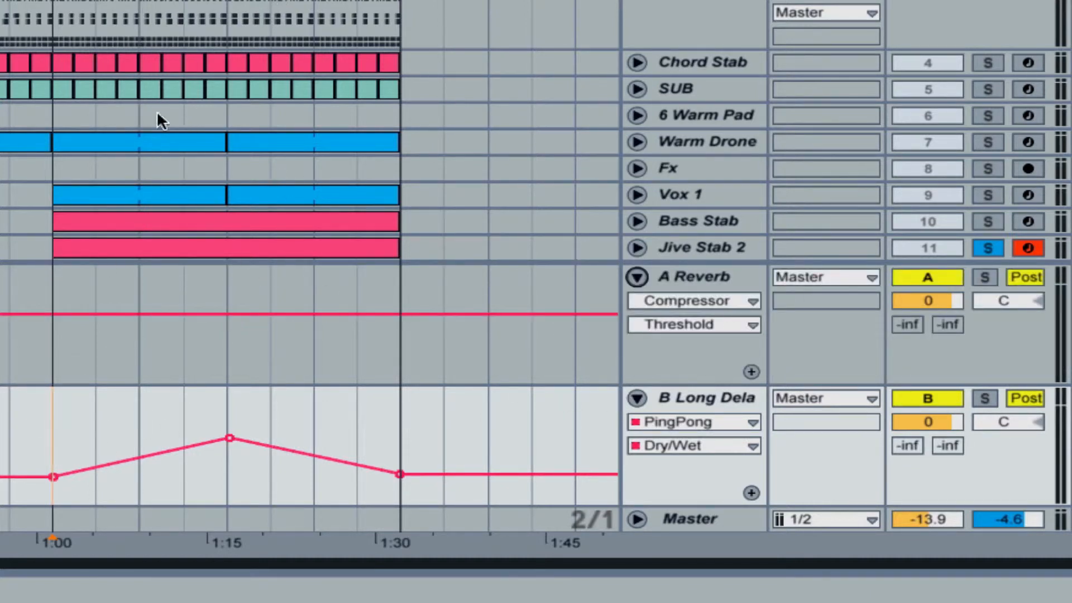
pyautogui.scroll(1, 243, 79)
pyautogui.scroll(5, 302, 91)
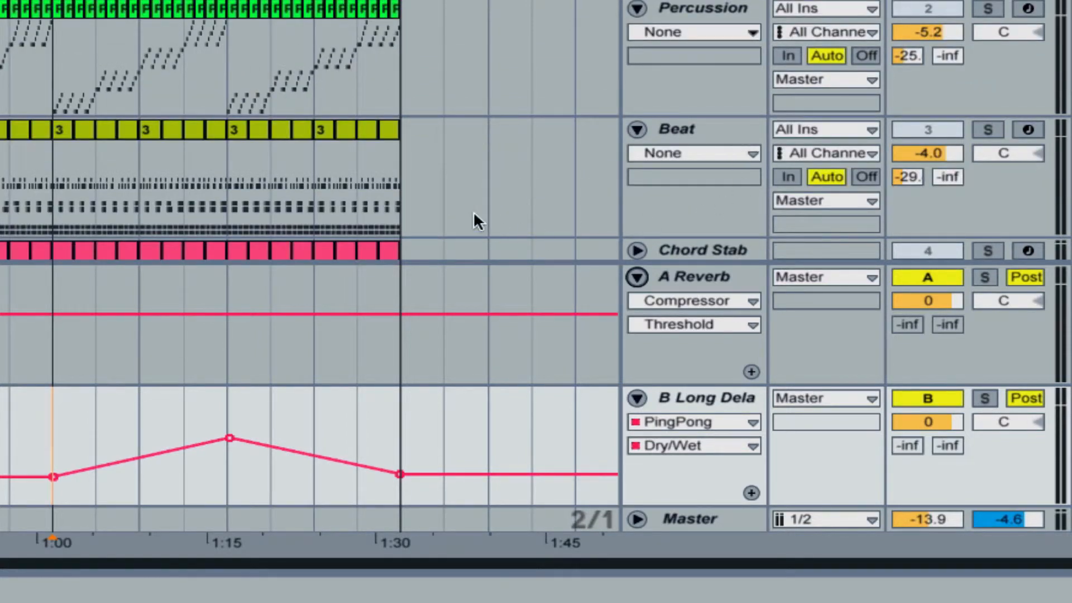
pyautogui.scroll(-6, 473, 211)
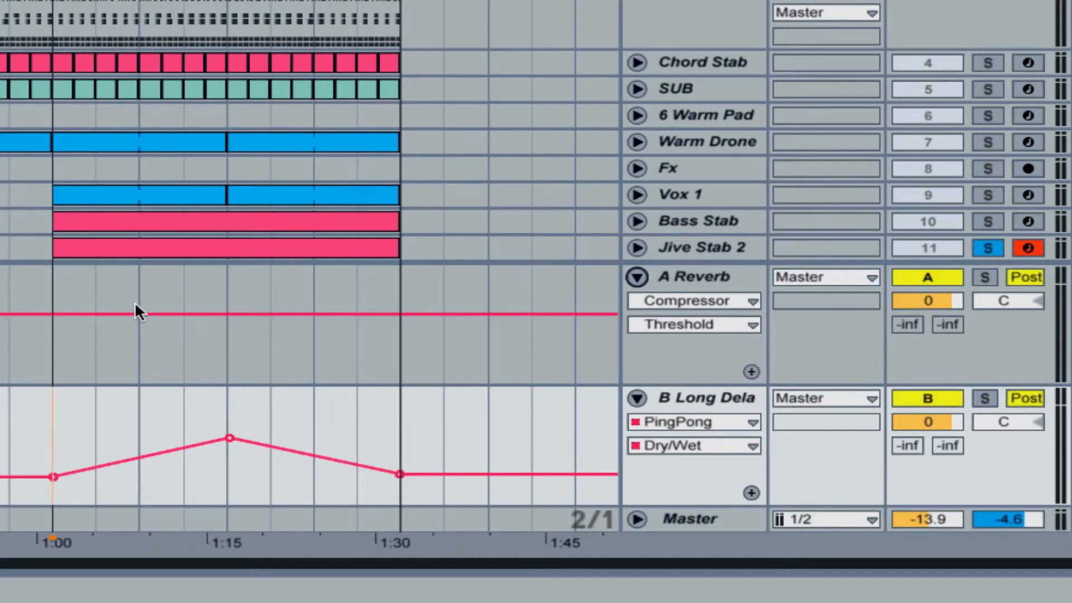
pyautogui.press('space')
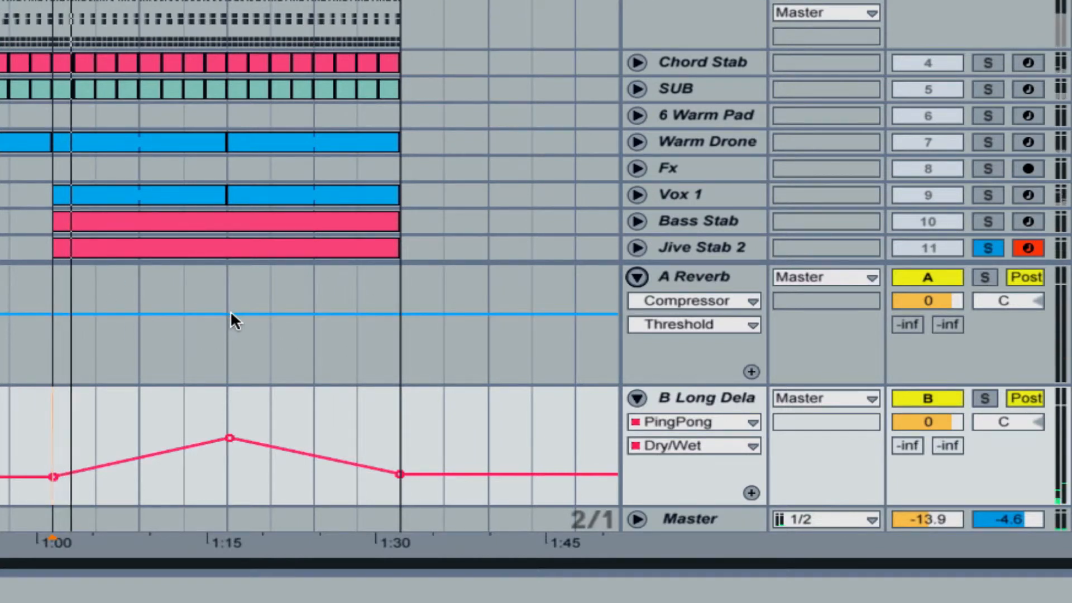
pyautogui.click(231, 314)
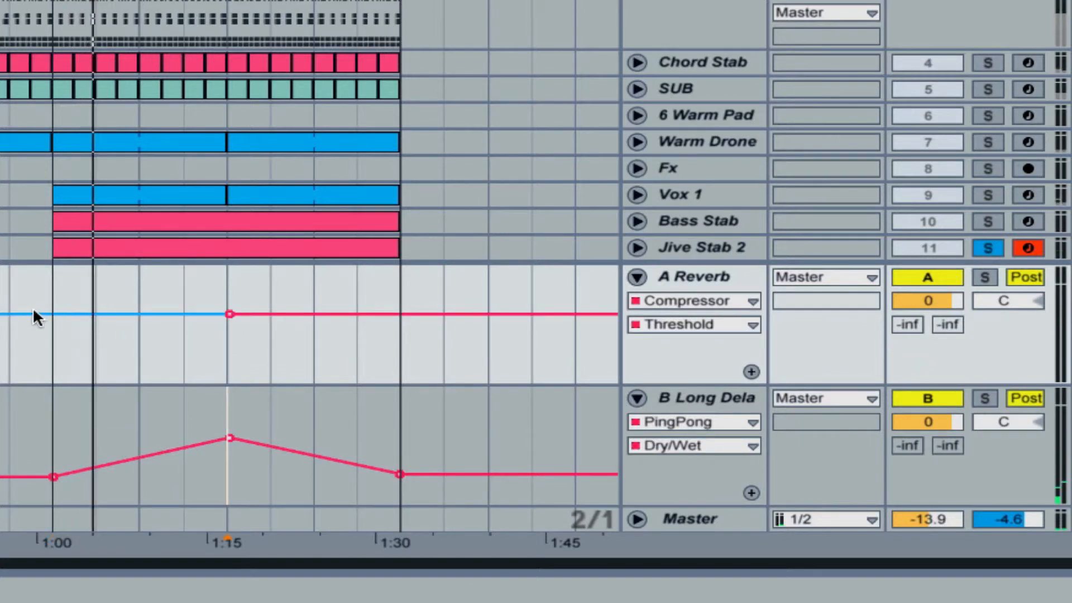
pyautogui.click(52, 314)
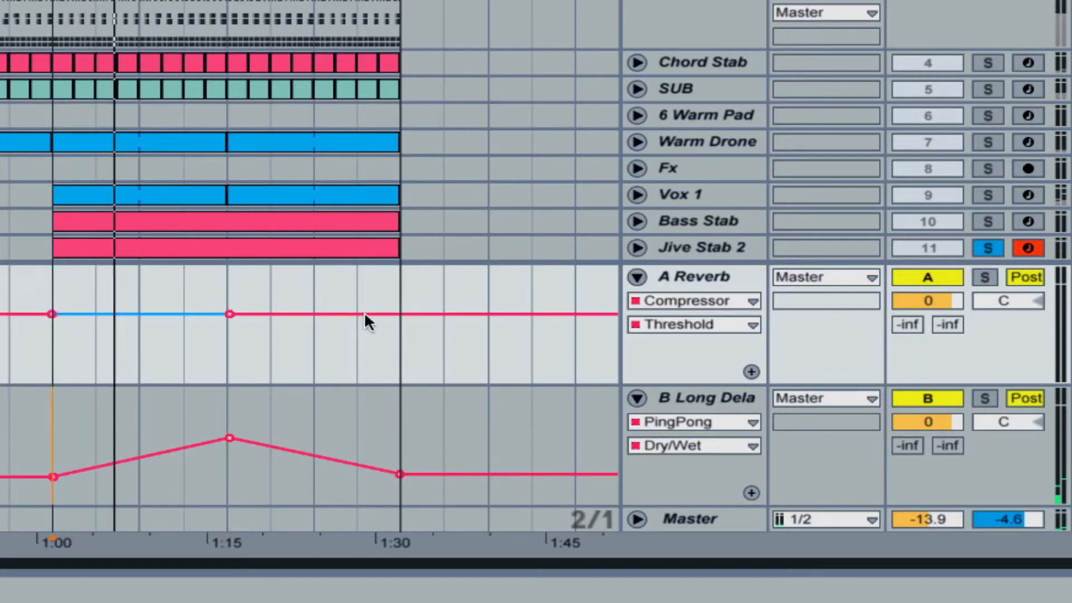
pyautogui.click(392, 314)
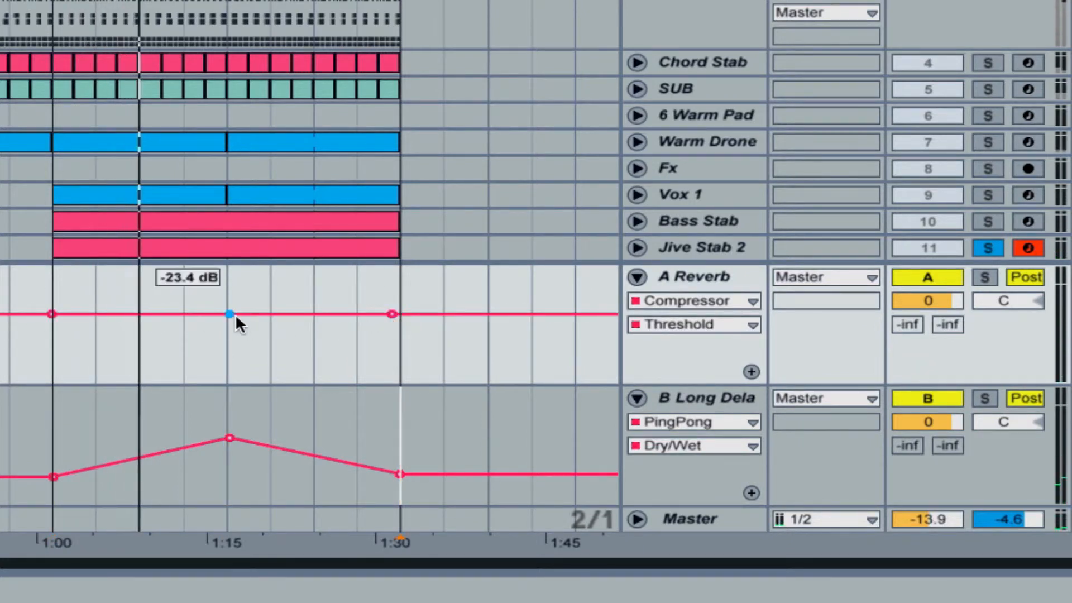
pyautogui.moveTo(235, 313); pyautogui.dragTo(233, 342)
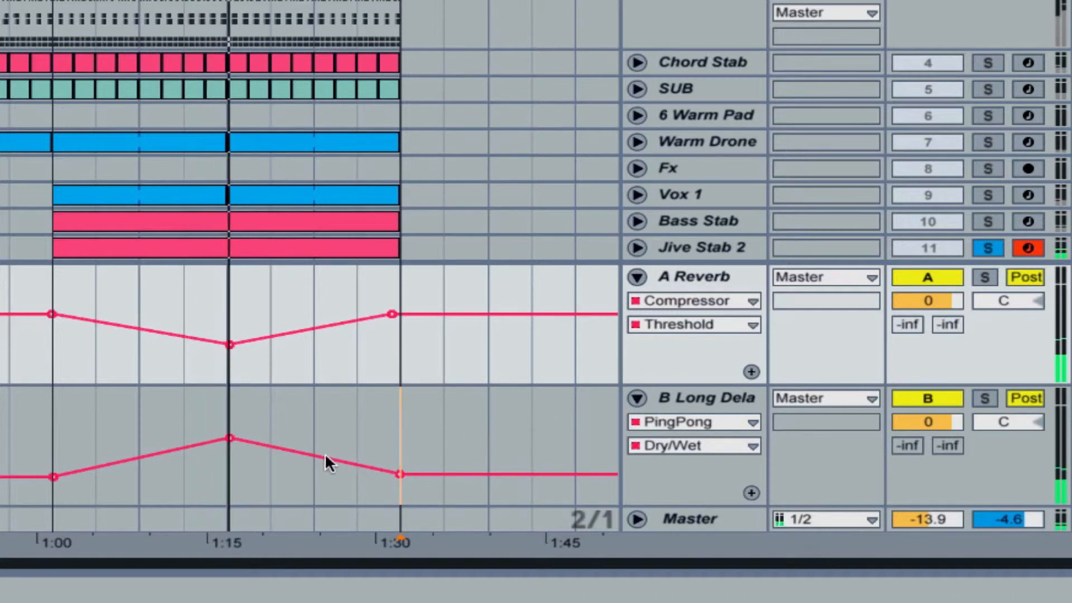
# Reshape the B Long Delay Dry/Wet automation to stay high after bar 41 and peak just before bar 49, and unsolo Jive Stab 2
pyautogui.moveTo(328, 463); pyautogui.dragTo(346, 429)
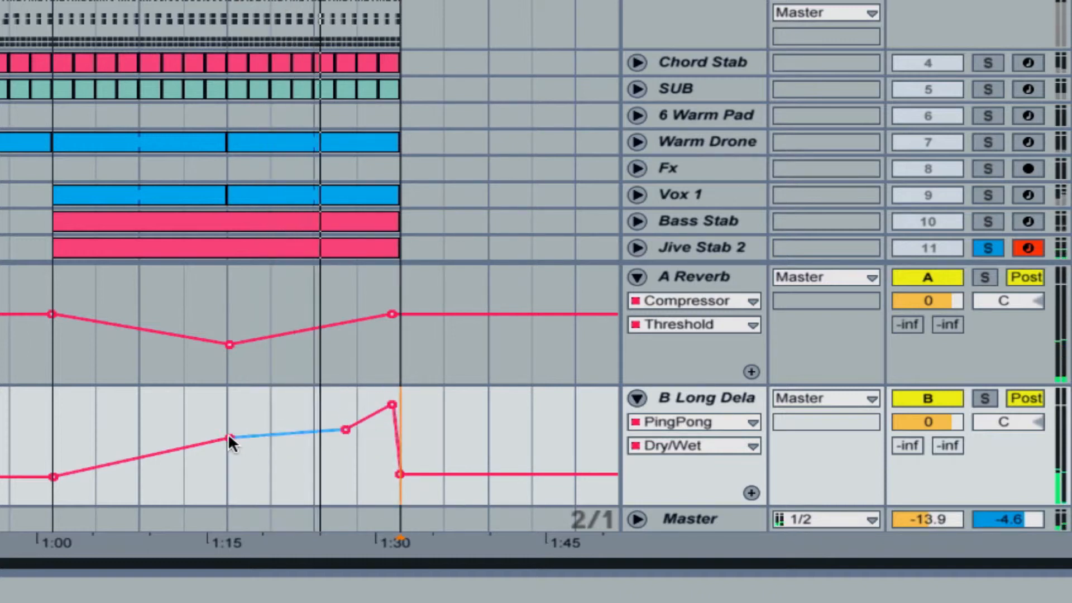
pyautogui.moveTo(228, 435); pyautogui.dragTo(229, 425)
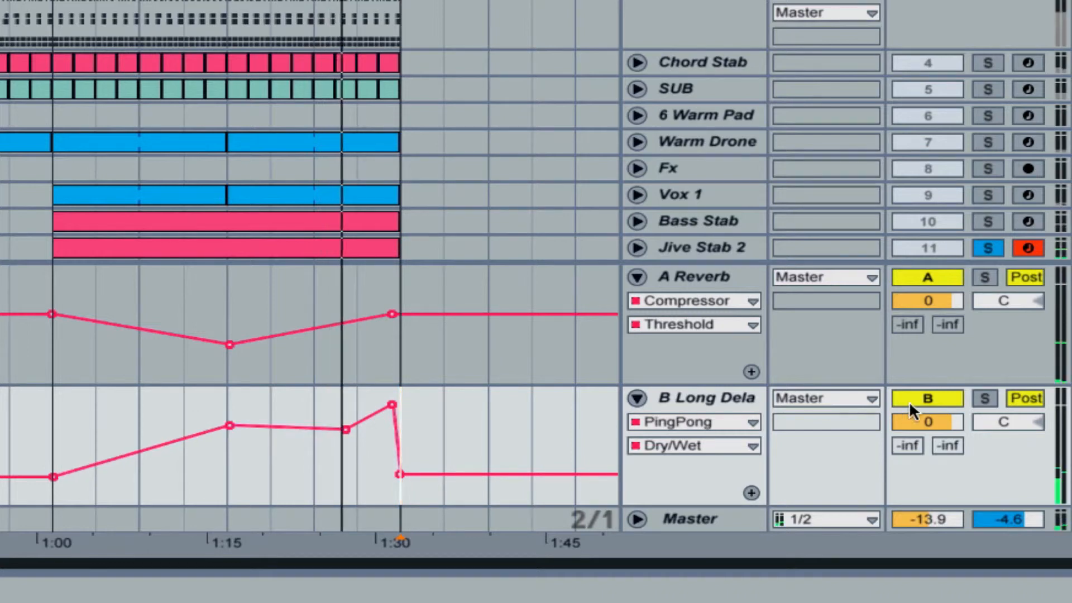
pyautogui.click(984, 247)
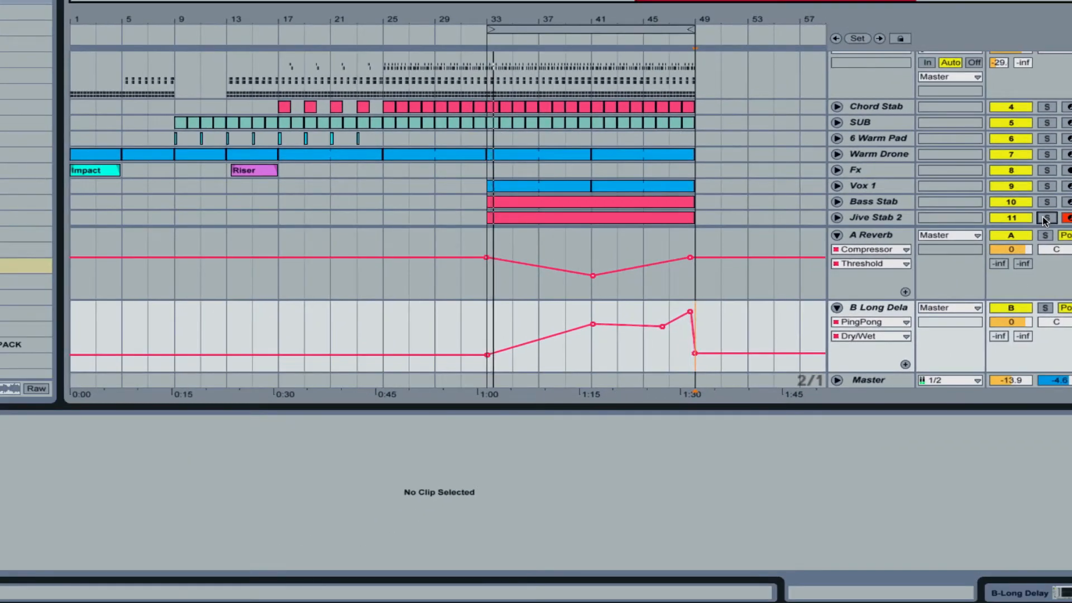
# Open the Jive Stab 2 clip, select all its C3 notes and raise their velocities to one equal level of about 90
pyautogui.click(598, 224)
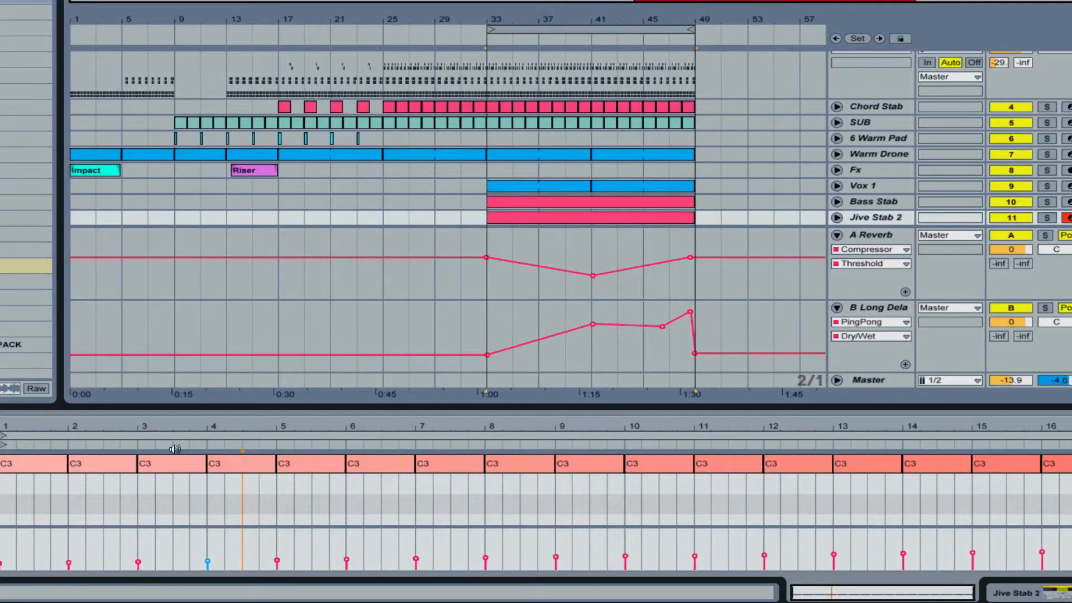
pyautogui.click(34, 471)
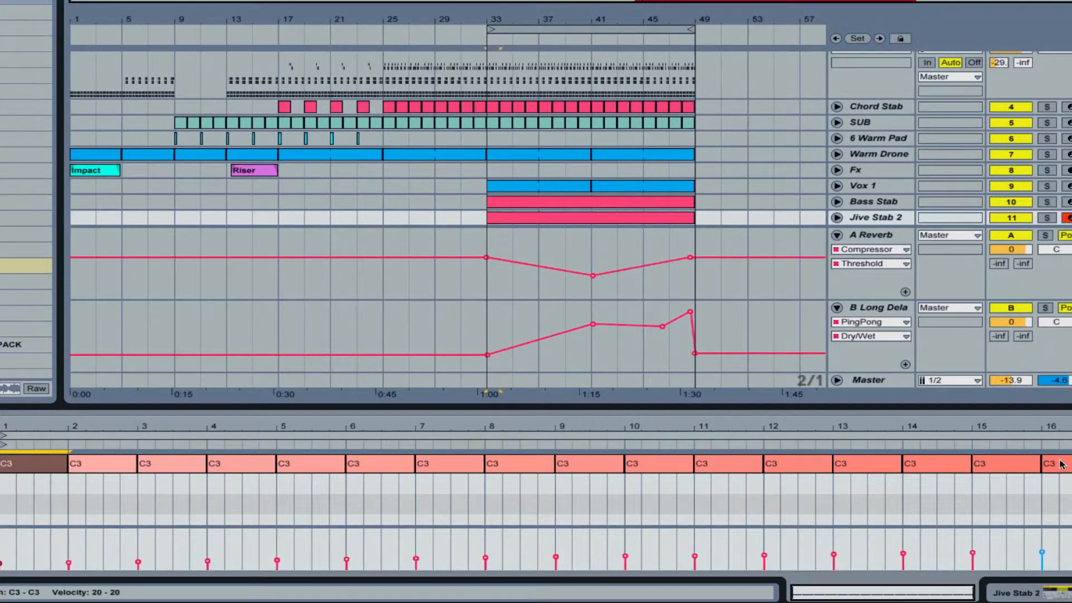
pyautogui.moveTo(1057, 552); pyautogui.dragTo(1, 568)
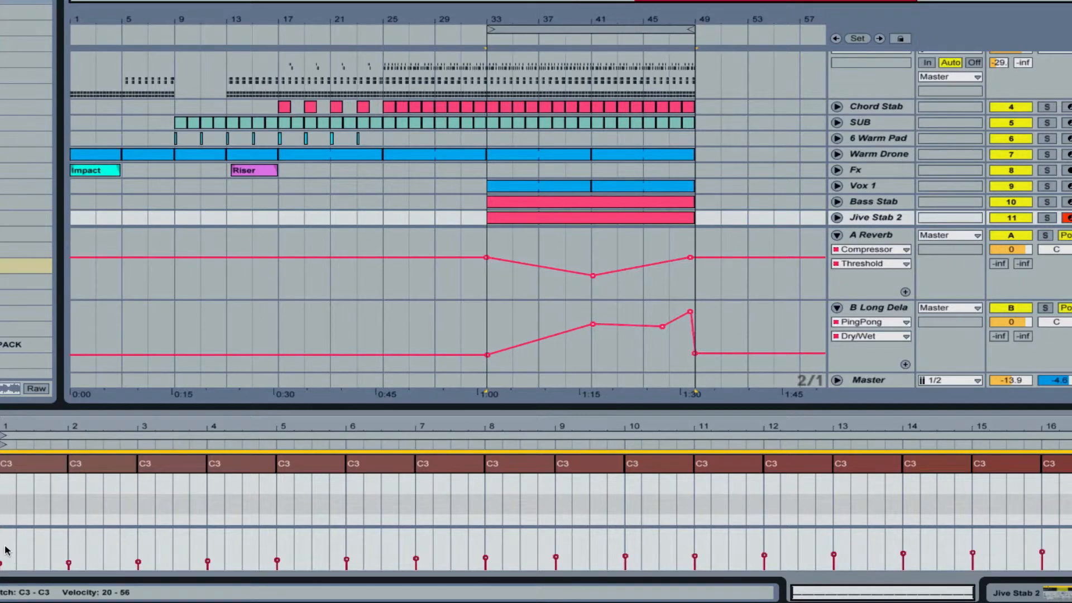
pyautogui.moveTo(438, 549); pyautogui.dragTo(1063, 537)
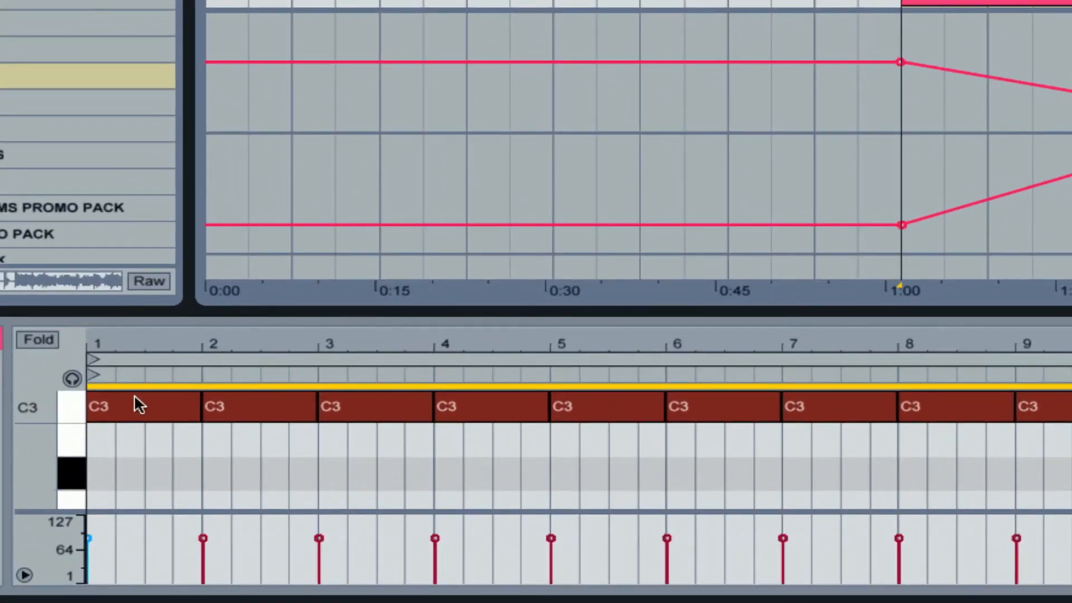
# Shift all C3 notes half a bar later, add a half-bar C3 note at the clip's start and play the result
pyautogui.moveTo(130, 405); pyautogui.dragTo(179, 407)
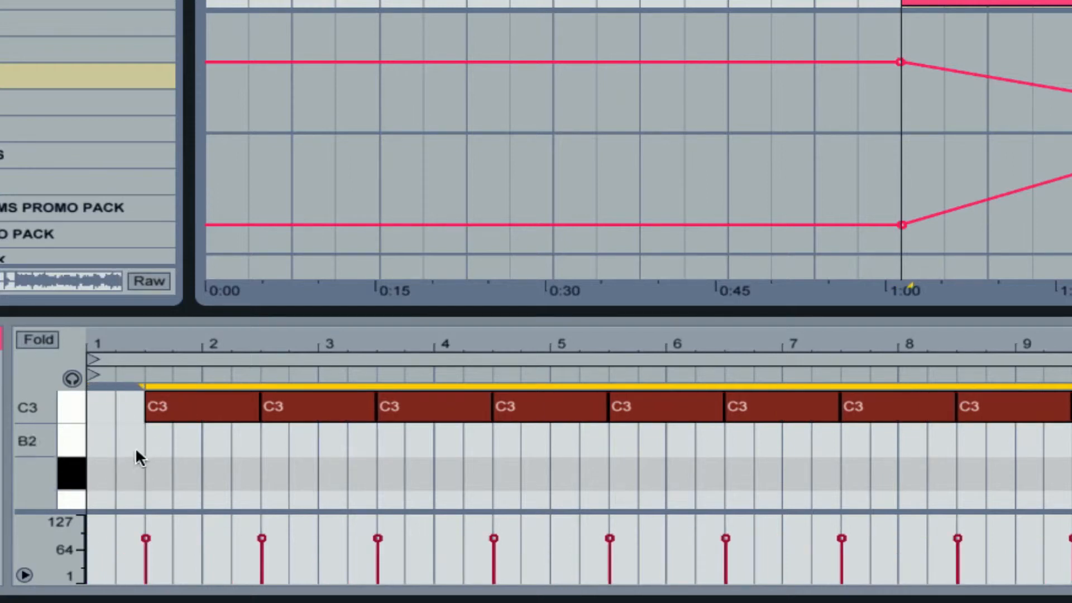
pyautogui.click(116, 409)
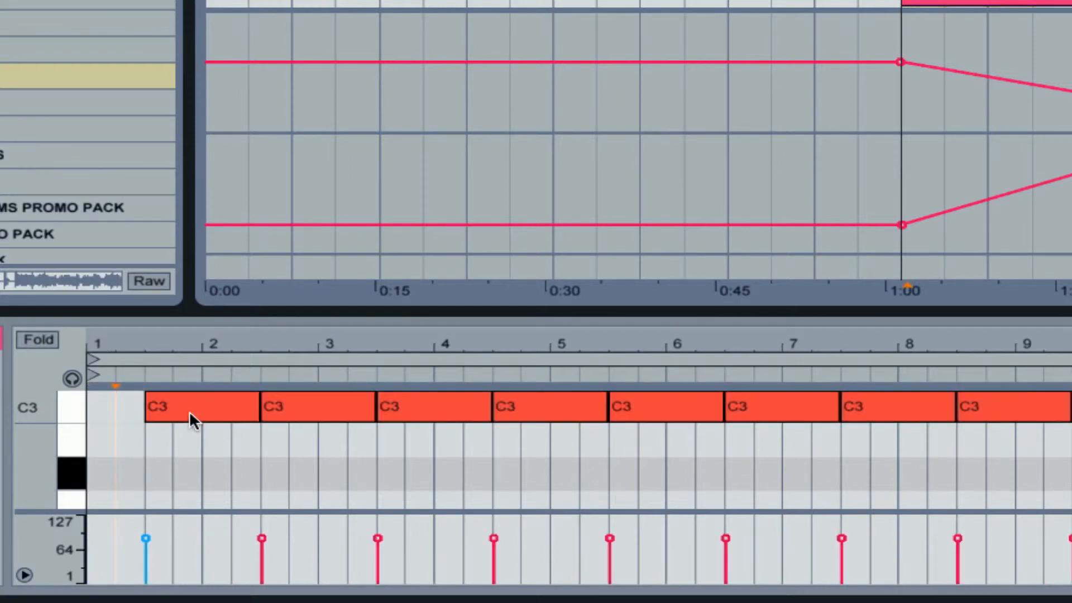
pyautogui.moveTo(190, 411)
pyautogui.mouseDown()
pyautogui.moveTo(129, 415)
pyautogui.moveTo(237, 405)
pyautogui.moveTo(173, 405)
pyautogui.moveTo(202, 406)
pyautogui.mouseUp()
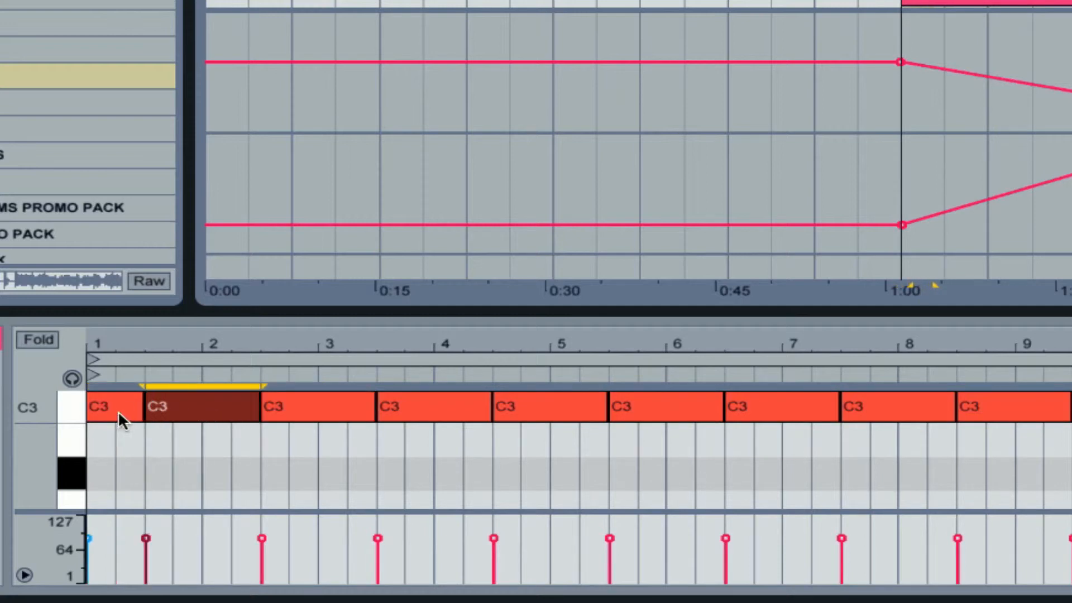
pyautogui.click(104, 416)
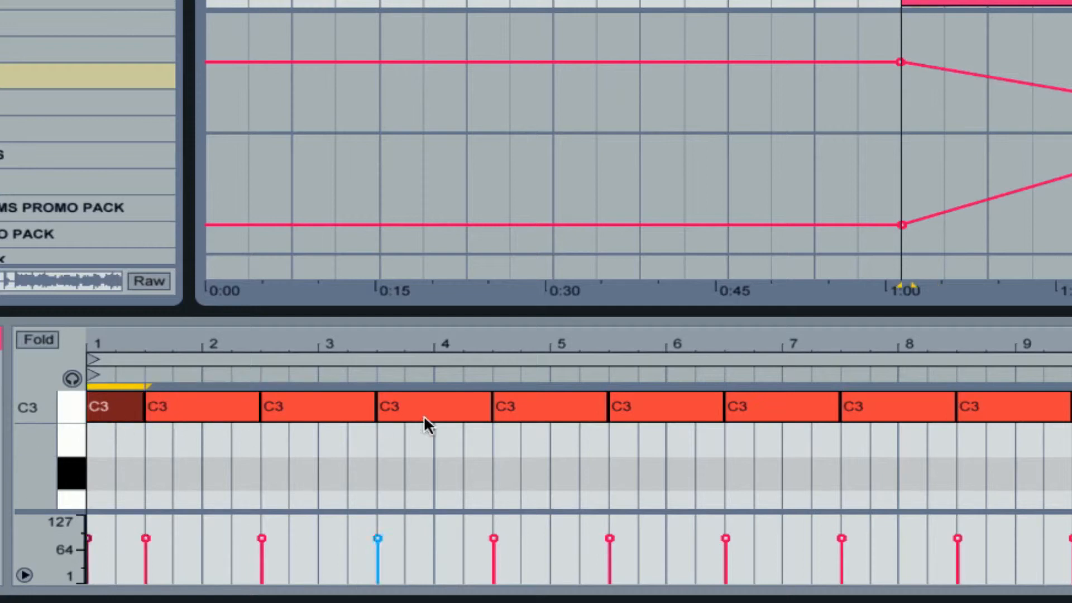
pyautogui.press('space')
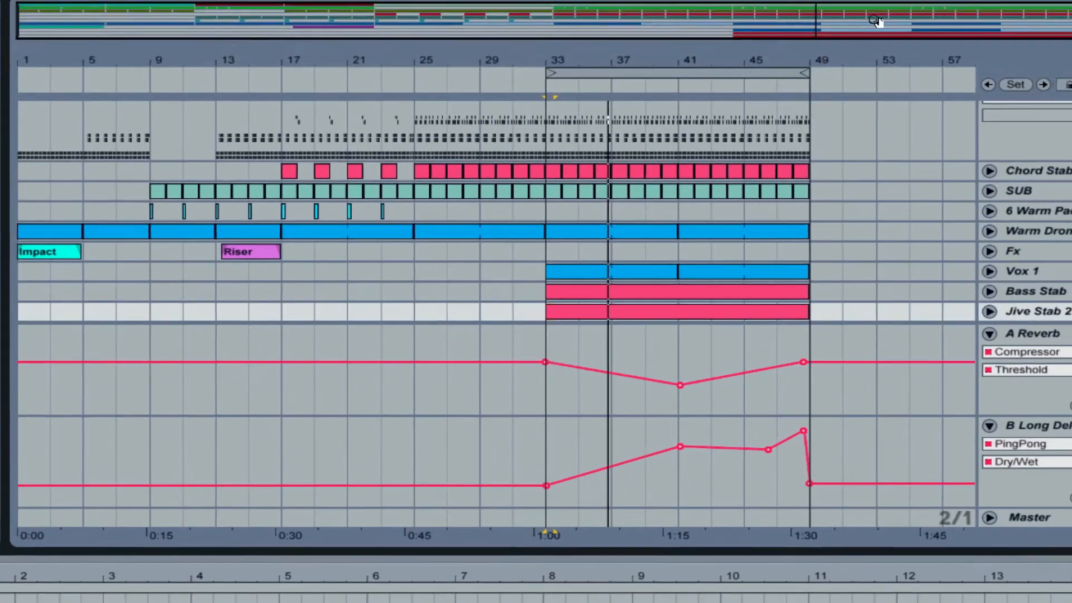
# Fold the A Reverb and B Long Delay returns and move the loop to span the Chorus from bar 25 to 33
pyautogui.click(989, 335)
pyautogui.click(989, 427)
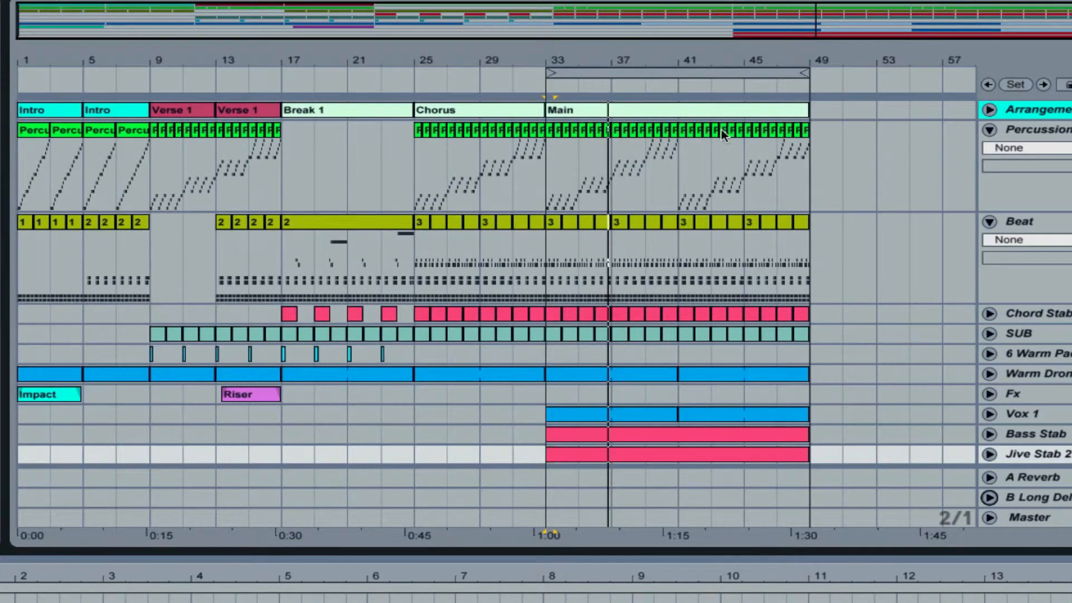
pyautogui.click(600, 73)
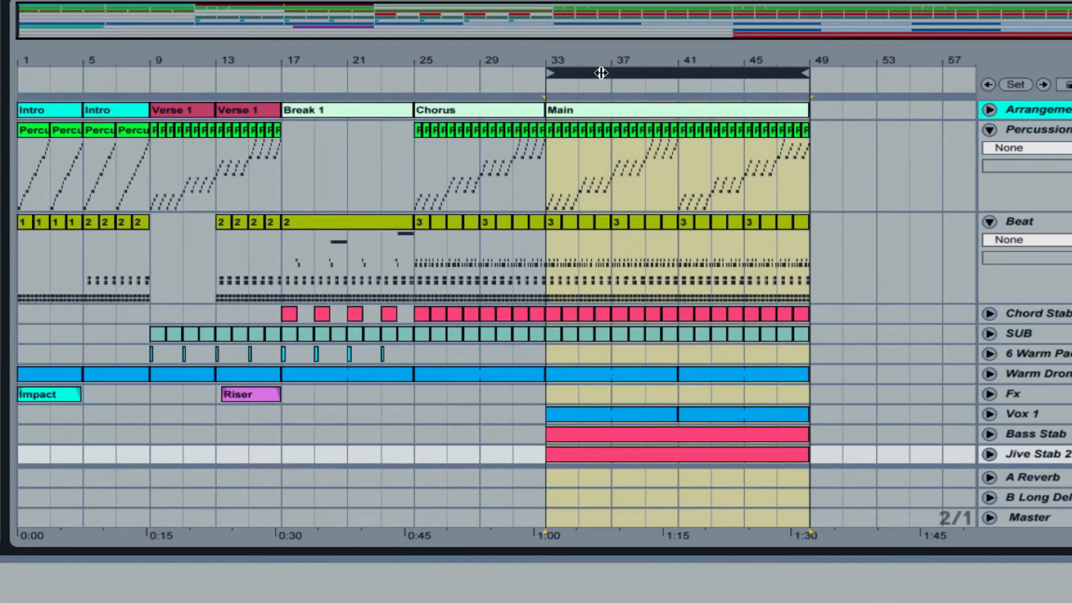
pyautogui.moveTo(658, 73); pyautogui.dragTo(526, 73)
pyautogui.moveTo(671, 72); pyautogui.dragTo(540, 77)
pyautogui.click(530, 70)
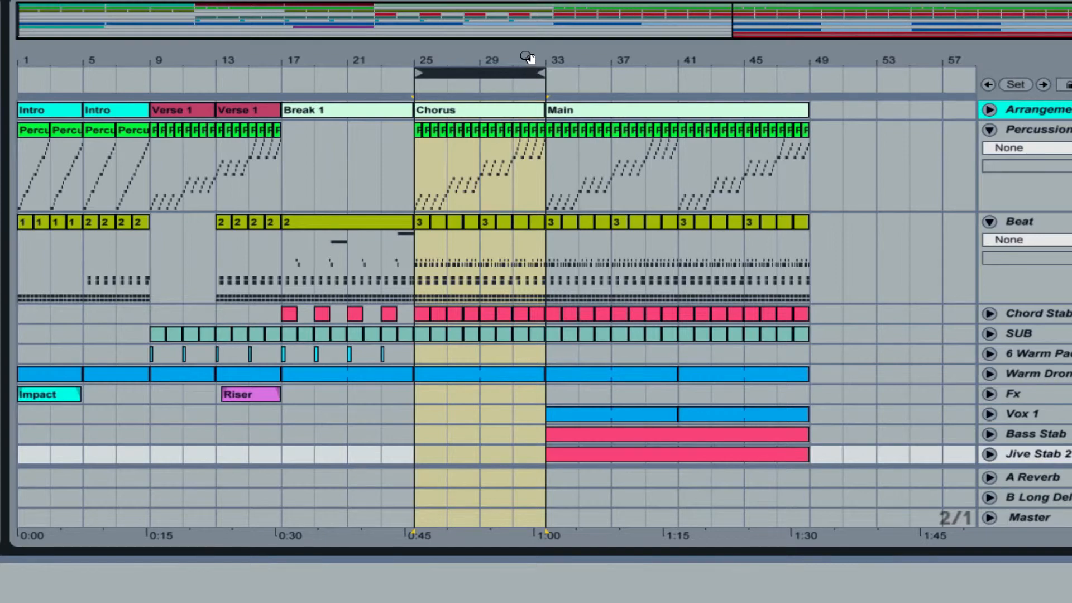
# Copy the Chorus section across all tracks and paste it after the Main section at bar 49
pyautogui.hotkey('ctrl', 'a')
pyautogui.click(500, 113)
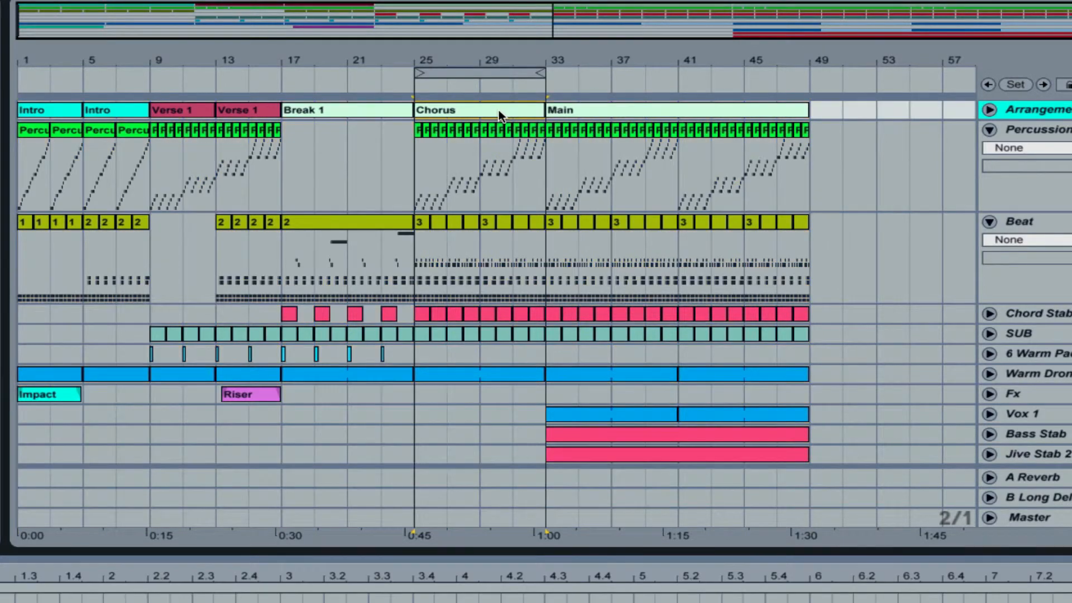
pyautogui.click(481, 73)
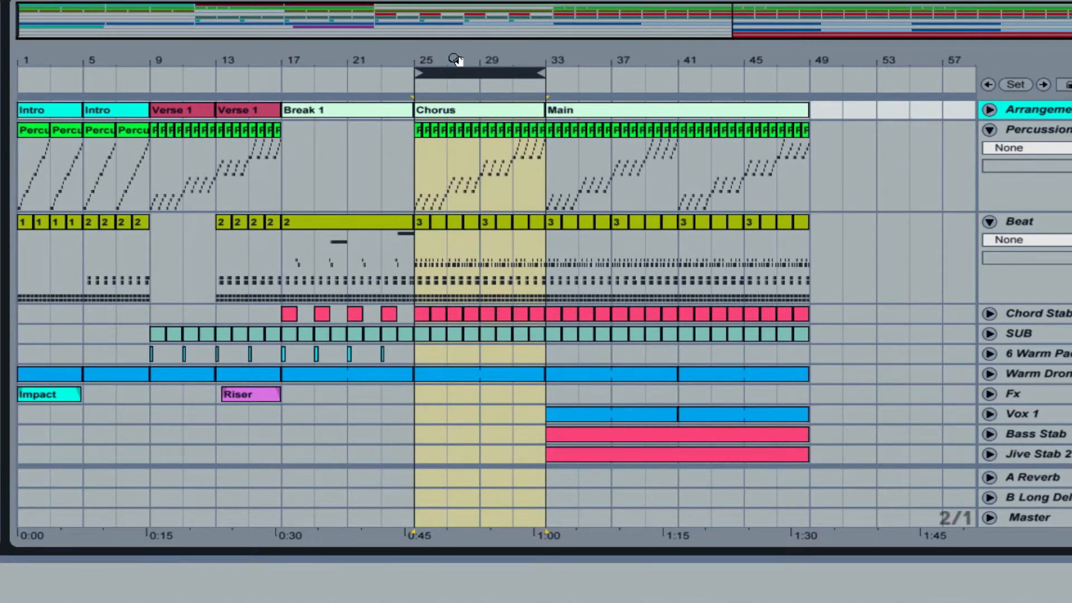
pyautogui.click(907, 10)
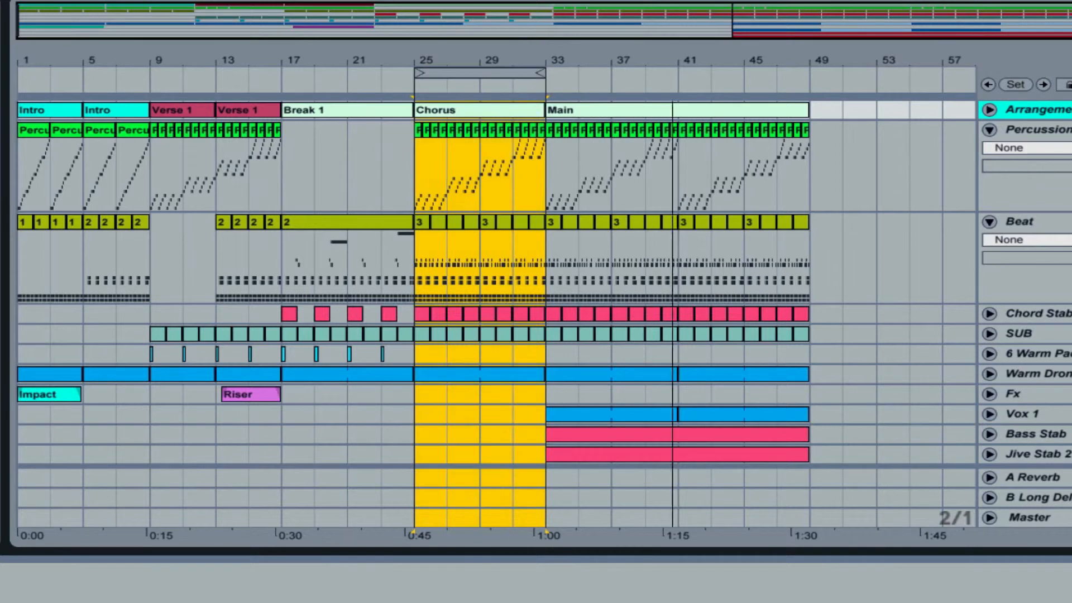
pyautogui.click(820, 111)
pyautogui.press('super+v')
# Recolour all clips of the pasted Chorus section at bar 49 bright cyan and leave its section name as Chorus
pyautogui.rightClick(829, 109)
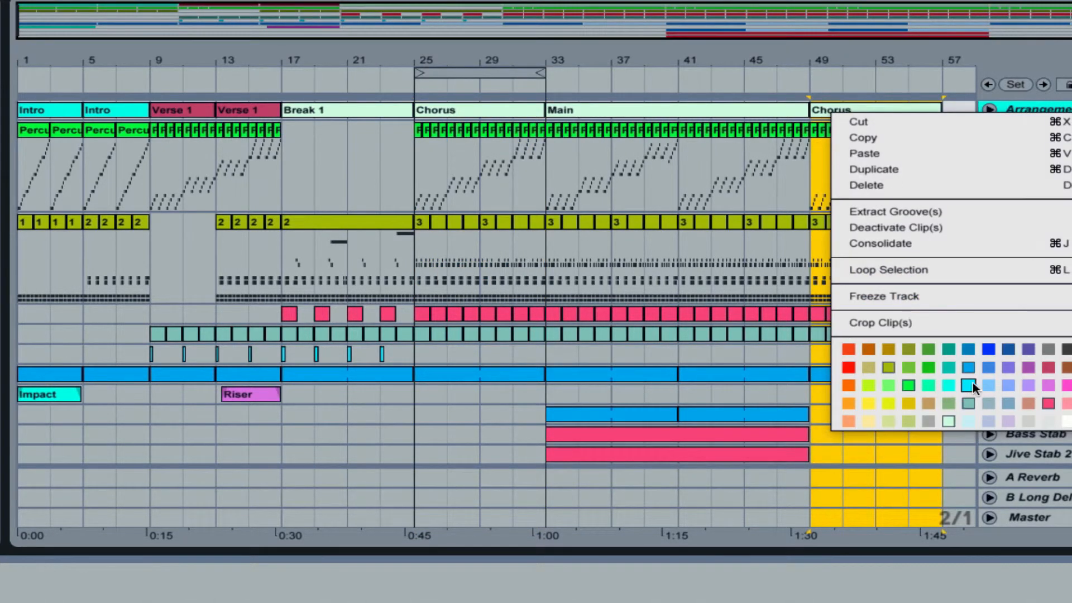
pyautogui.click(967, 385)
pyautogui.click(844, 111)
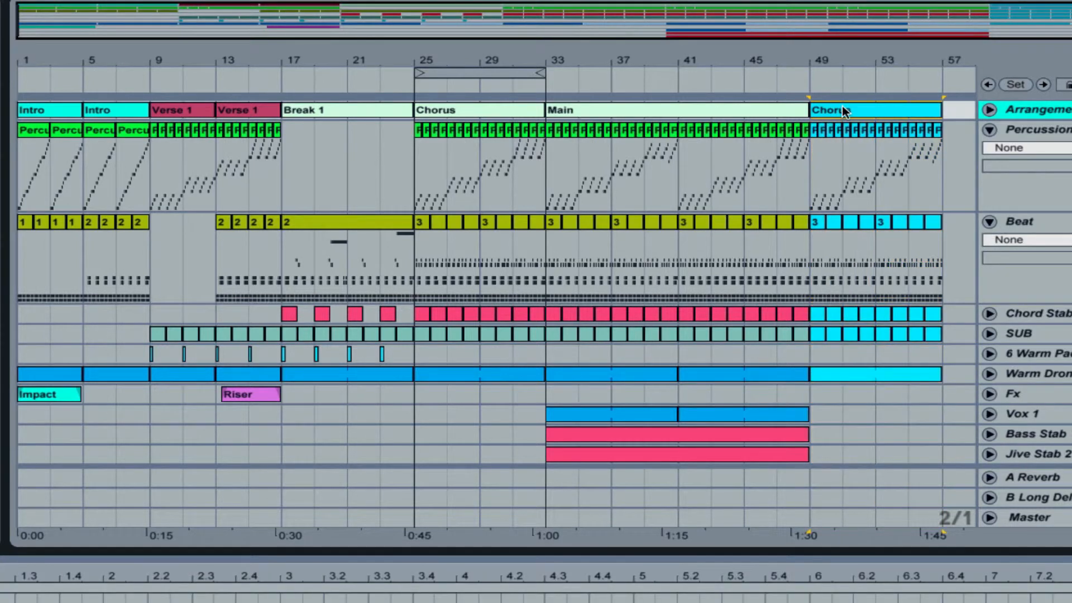
pyautogui.press('super+r')
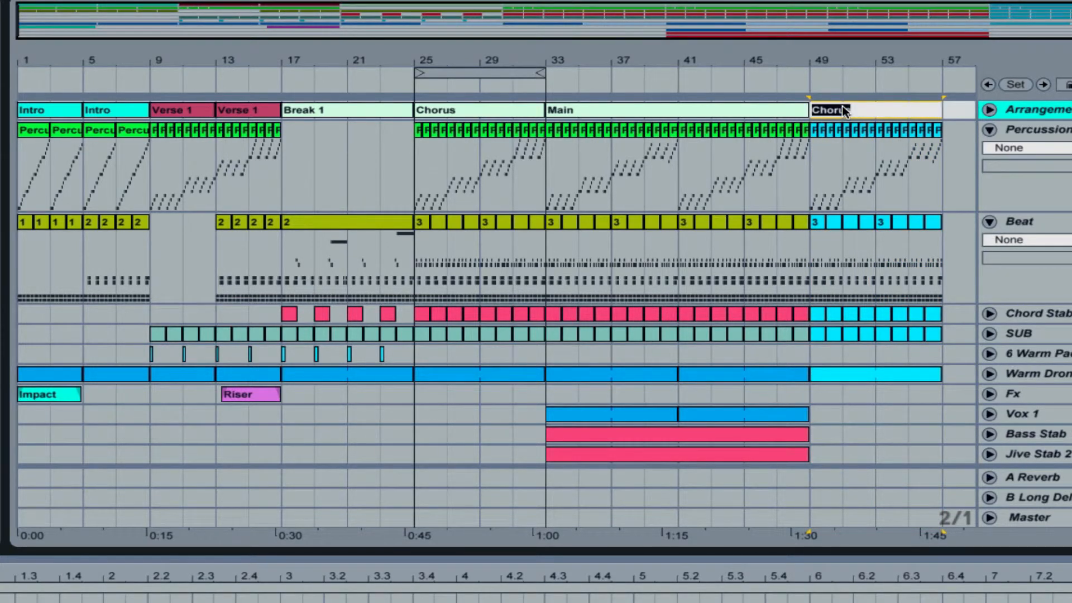
pyautogui.press('Return')
# Copy the Break 1 section across all tracks and paste it after the cyan Chorus at bar 57
pyautogui.moveTo(817, 32); pyautogui.dragTo(893, 25)
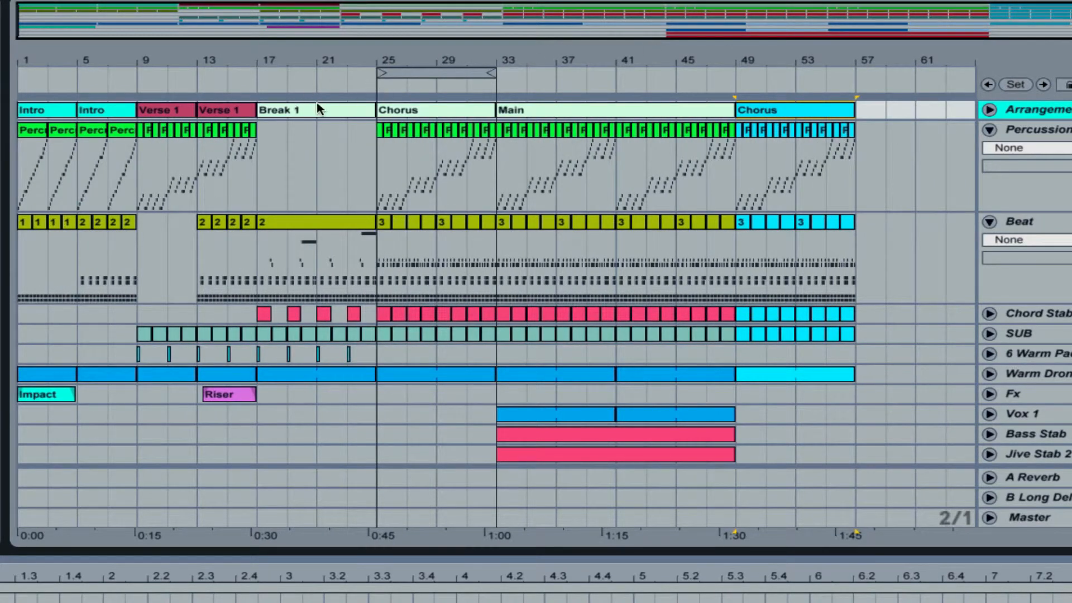
pyautogui.moveTo(416, 74); pyautogui.dragTo(311, 77)
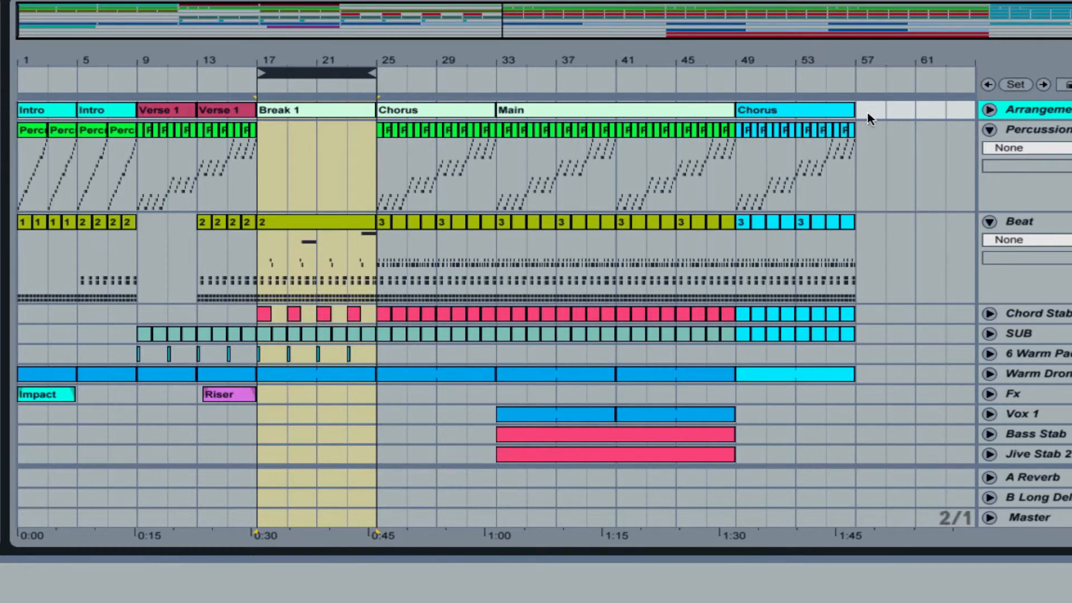
pyautogui.moveTo(320, 79); pyautogui.dragTo(929, 73)
pyautogui.hotkey('ctrl', 'v')
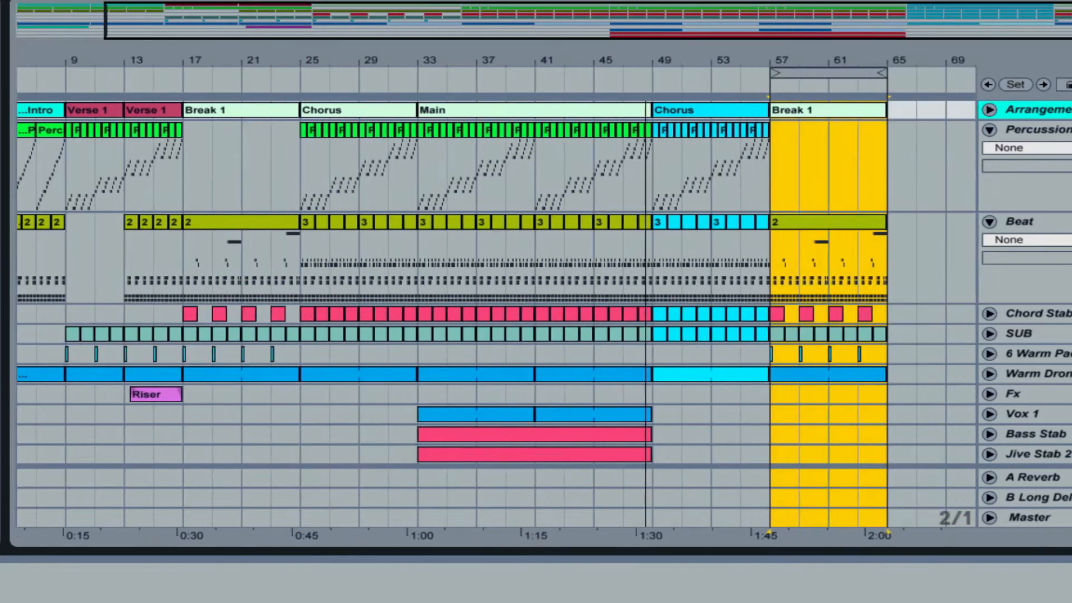
# Recolour all clips of the pasted Break 1 section at bar 57 light grey
pyautogui.rightClick(829, 104)
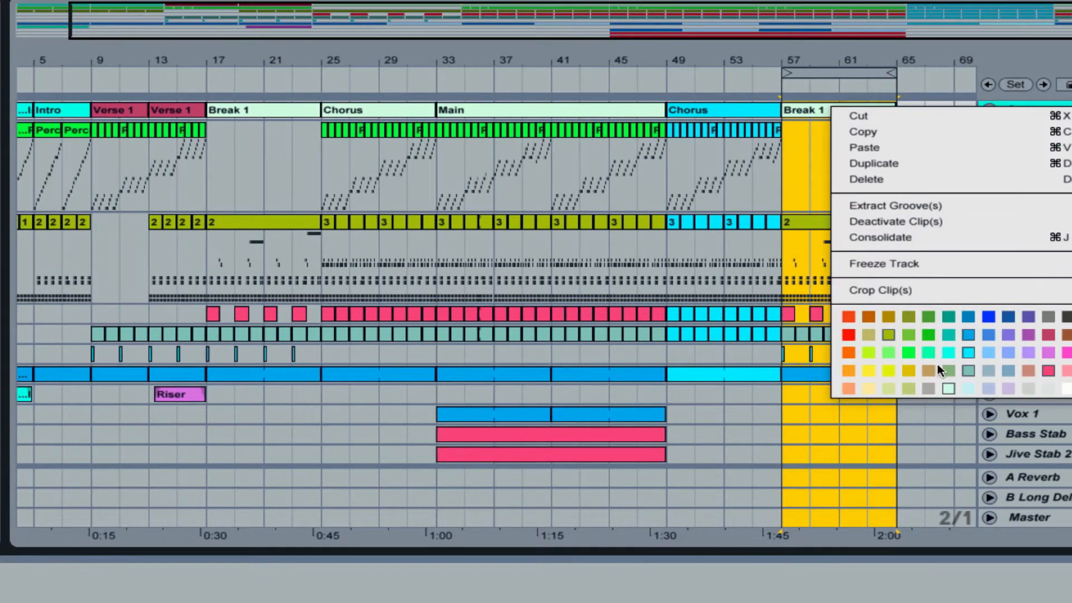
pyautogui.click(1028, 387)
pyautogui.click(842, 146)
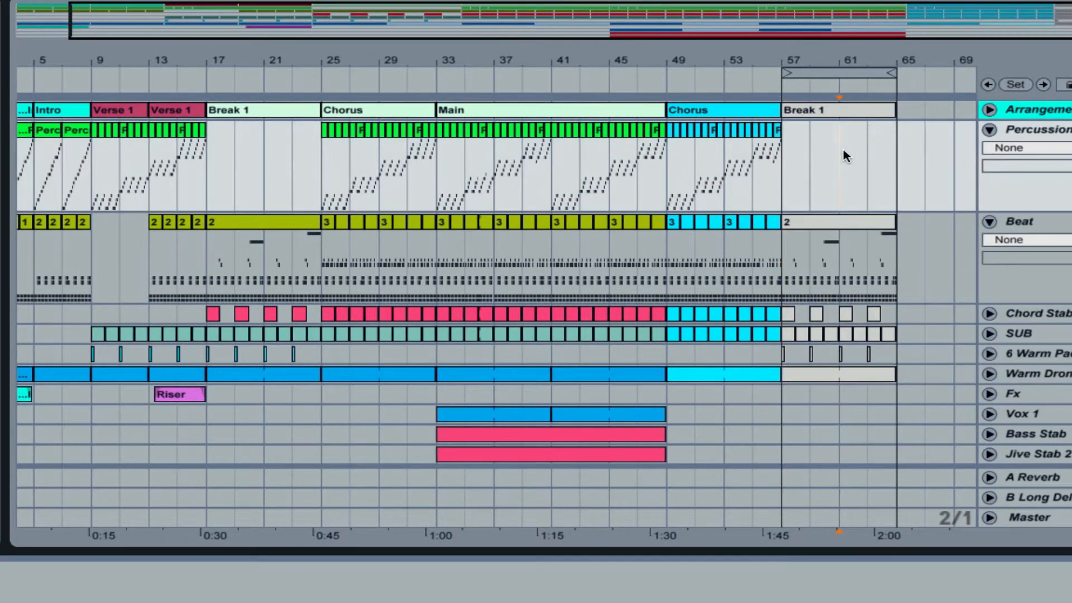
# Copy the second Verse 1 section, bars 13 to 17, across all tracks and paste it at bars 65 and 69
pyautogui.click(115, 108)
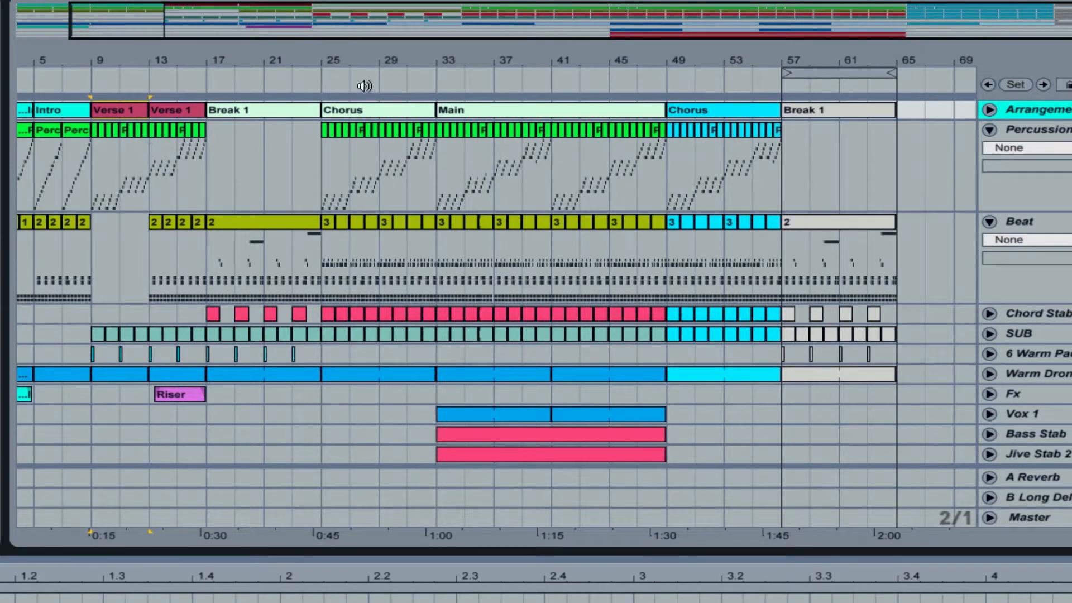
pyautogui.moveTo(820, 70); pyautogui.dragTo(194, 73)
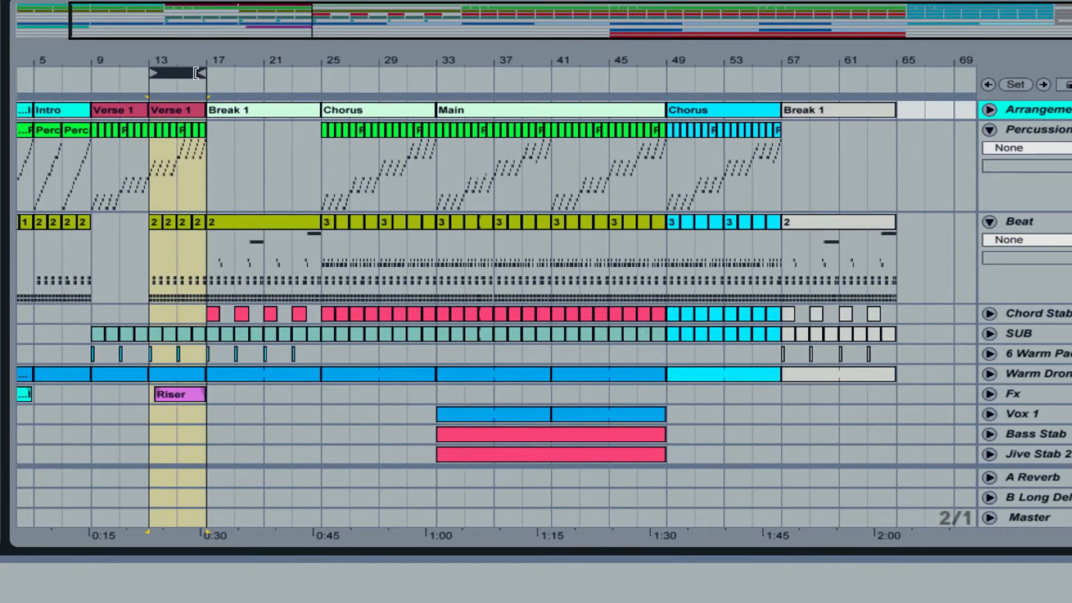
pyautogui.moveTo(359, 33); pyautogui.dragTo(358, 31)
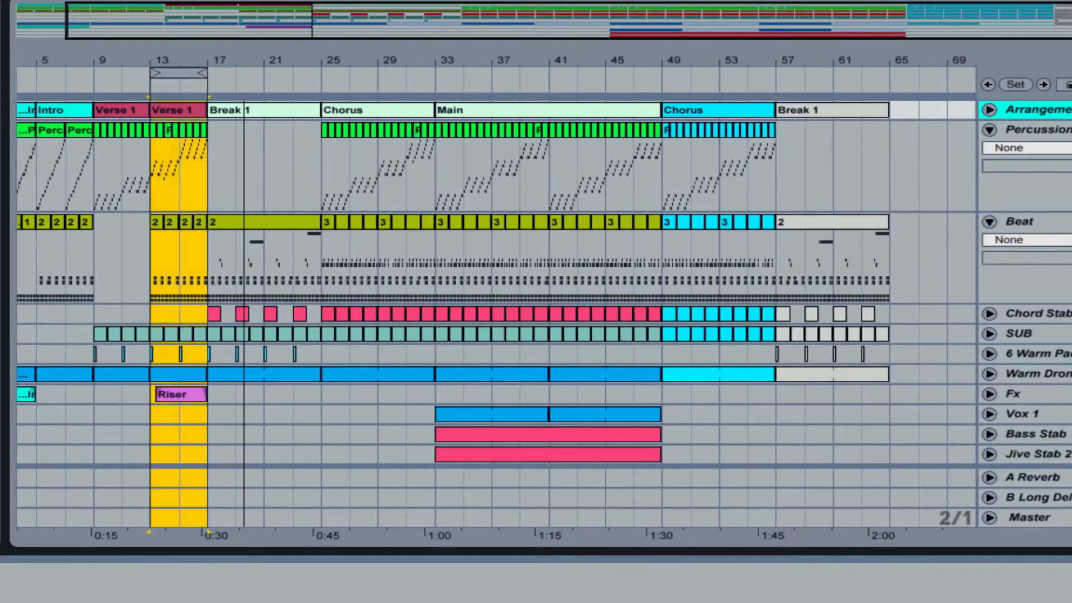
pyautogui.click(897, 110)
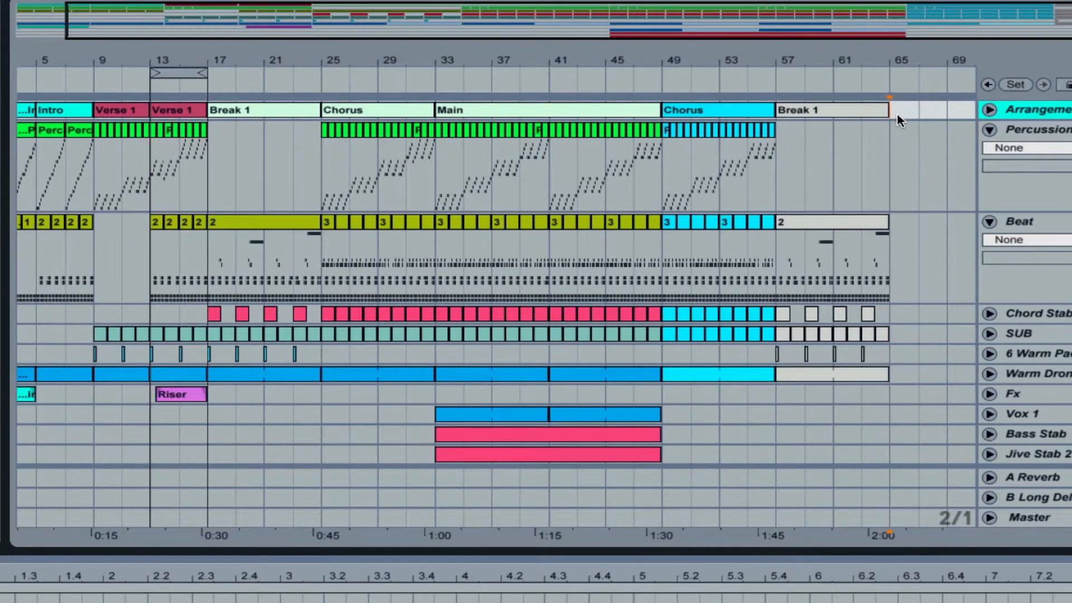
pyautogui.hotkey('ctrl', 'v')
pyautogui.click(952, 110)
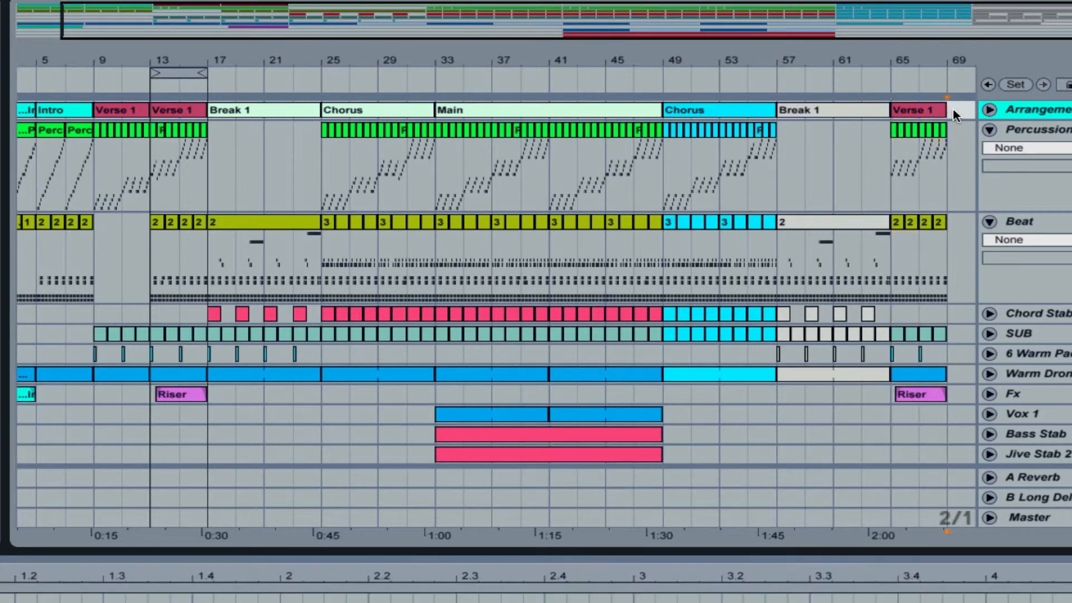
pyautogui.hotkey('ctrl', 'v')
# Copy the first four-bar Intro section across all tracks and paste it after the last Verse 1 at bar 73
pyautogui.moveTo(739, 13); pyautogui.dragTo(844, 15)
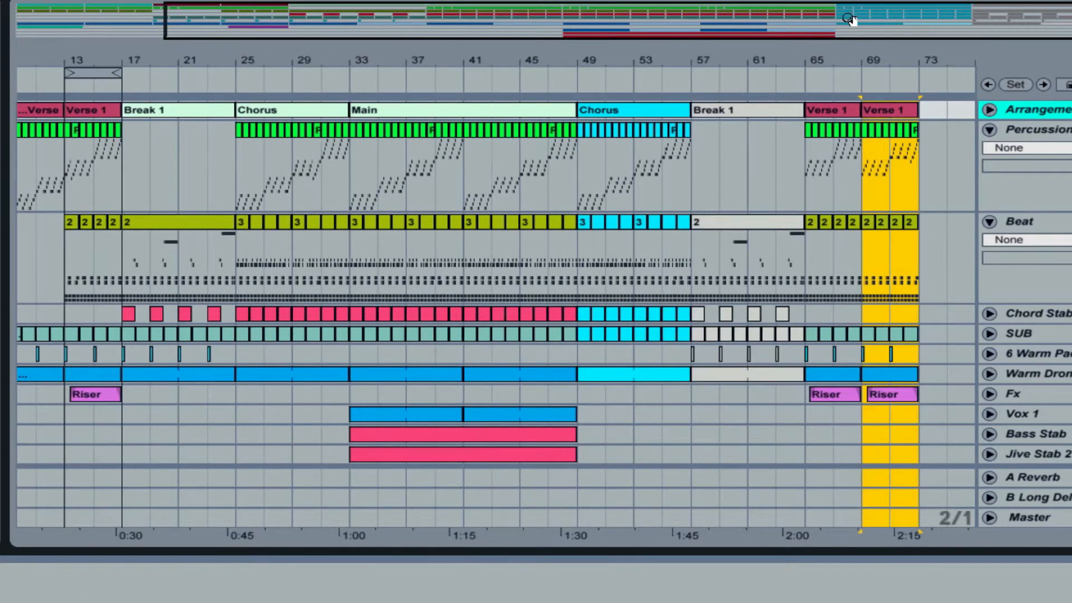
pyautogui.doubleClick(851, 19)
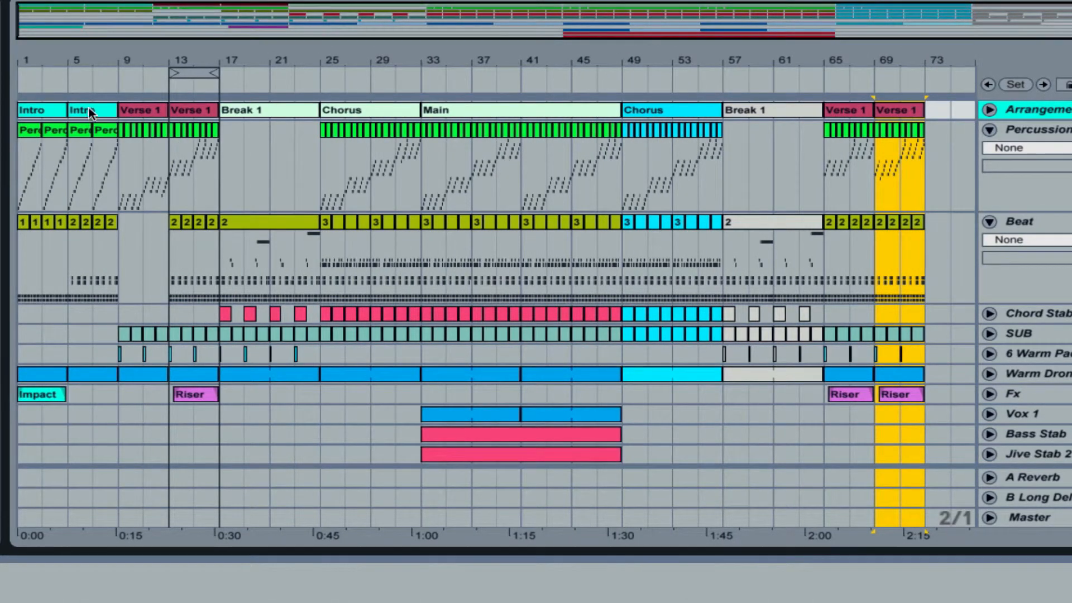
pyautogui.moveTo(89, 111); pyautogui.dragTo(44, 107)
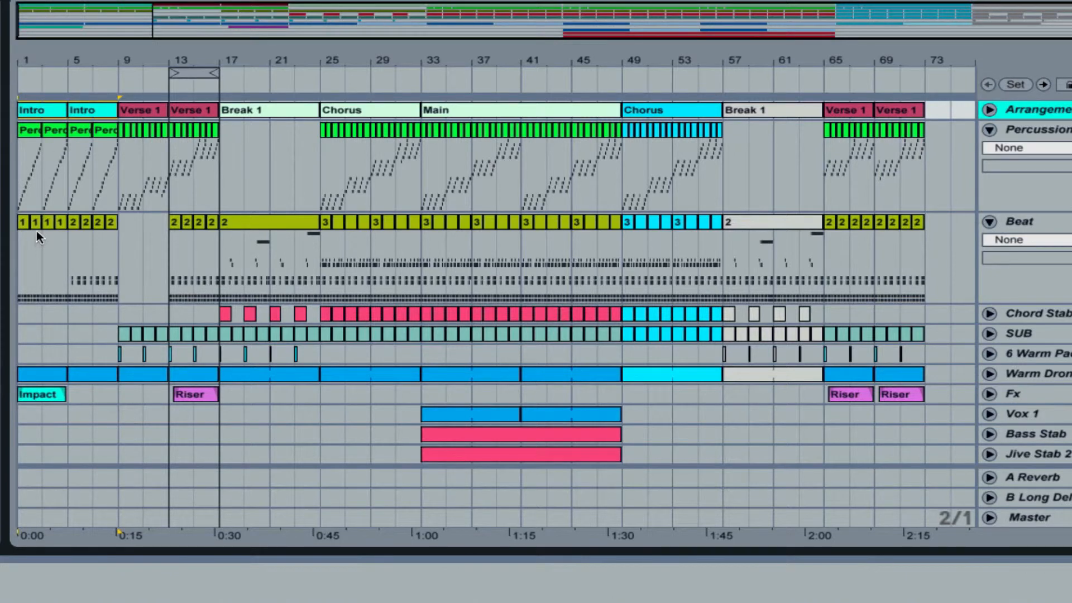
pyautogui.click(43, 112)
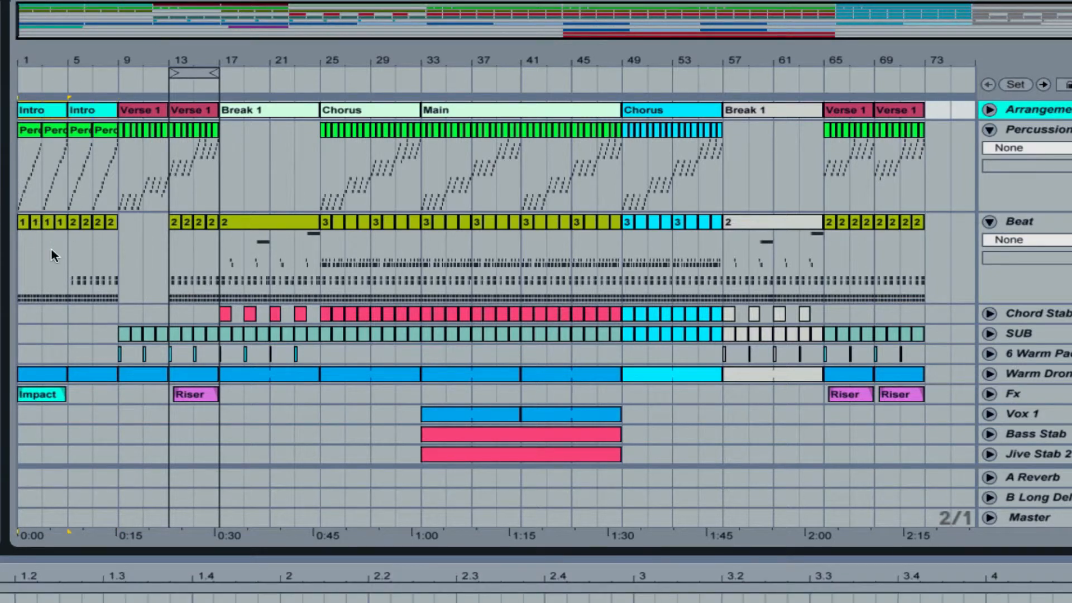
pyautogui.moveTo(199, 73); pyautogui.dragTo(47, 72)
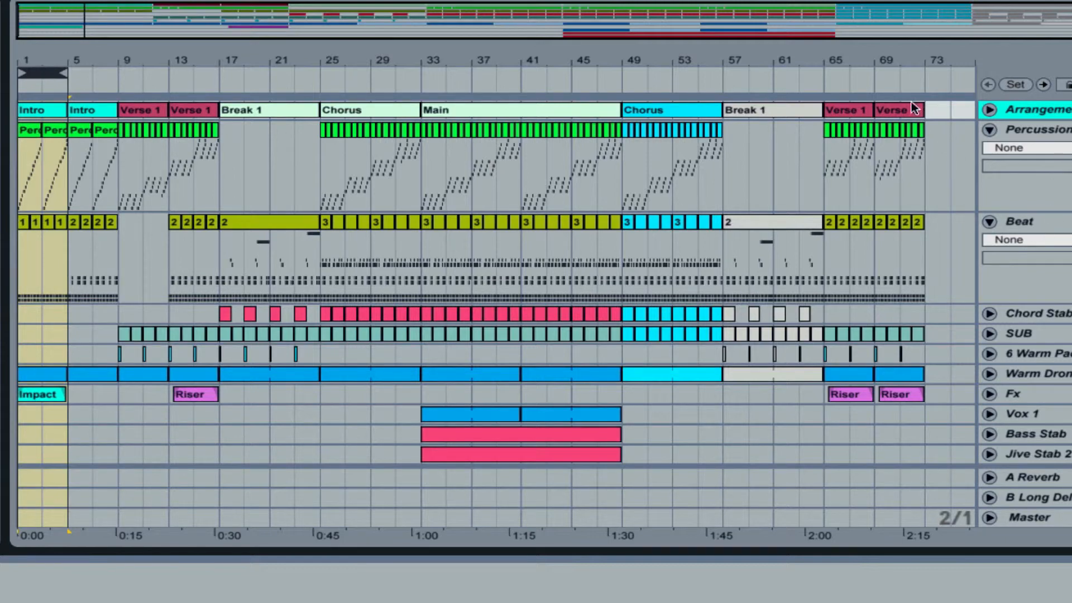
pyautogui.click(934, 106)
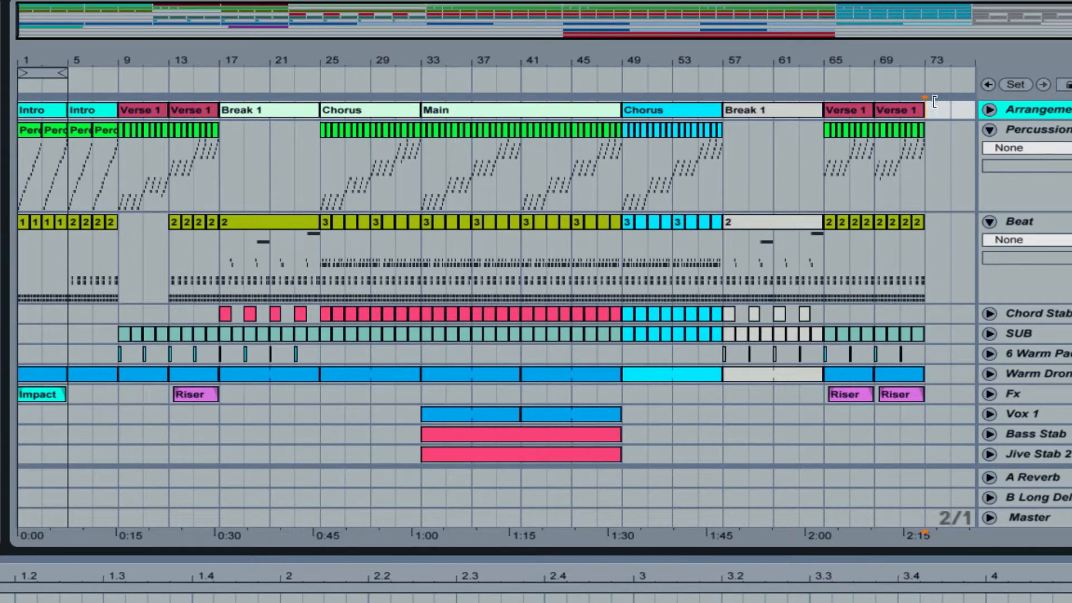
pyautogui.press('super+v')
pyautogui.moveTo(709, 9); pyautogui.dragTo(733, 73)
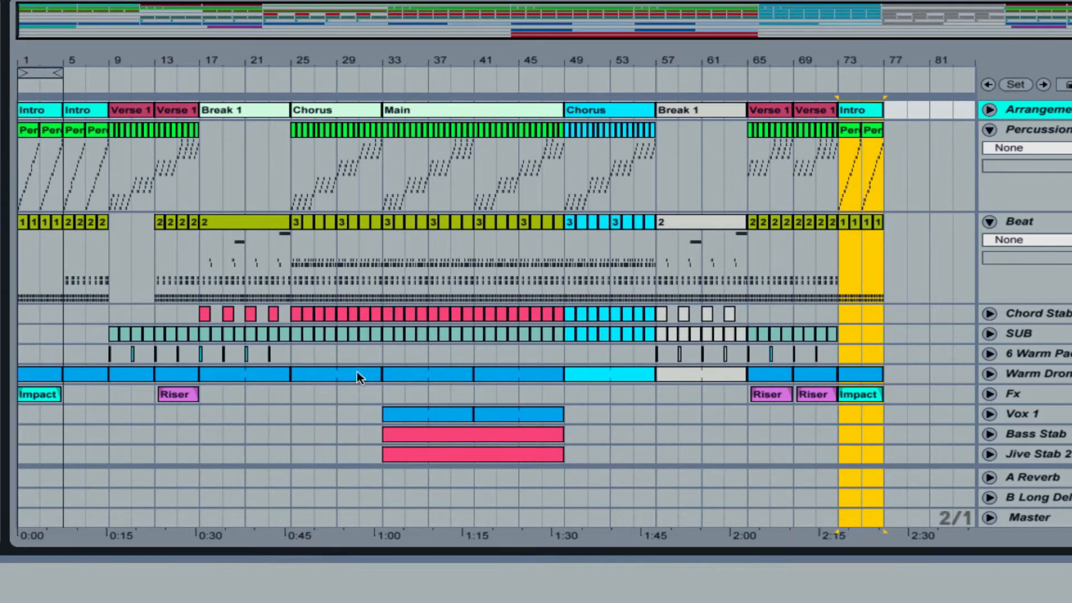
# Select everything from the cyan Chorus to the final Intro, down to the Fx track, and move it to start at bar 77
pyautogui.click(335, 397)
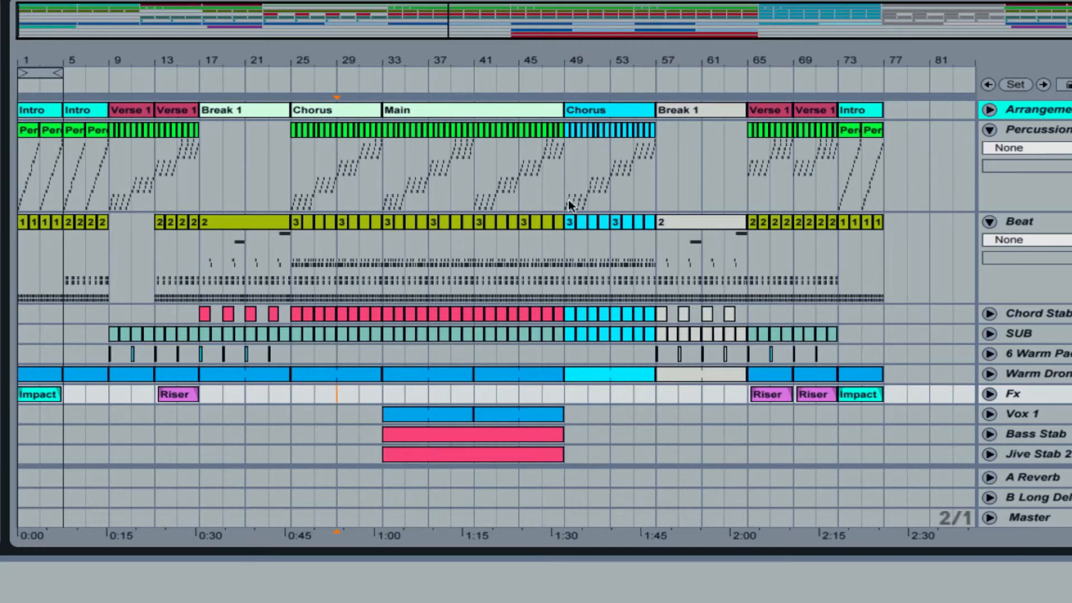
pyautogui.click(616, 106)
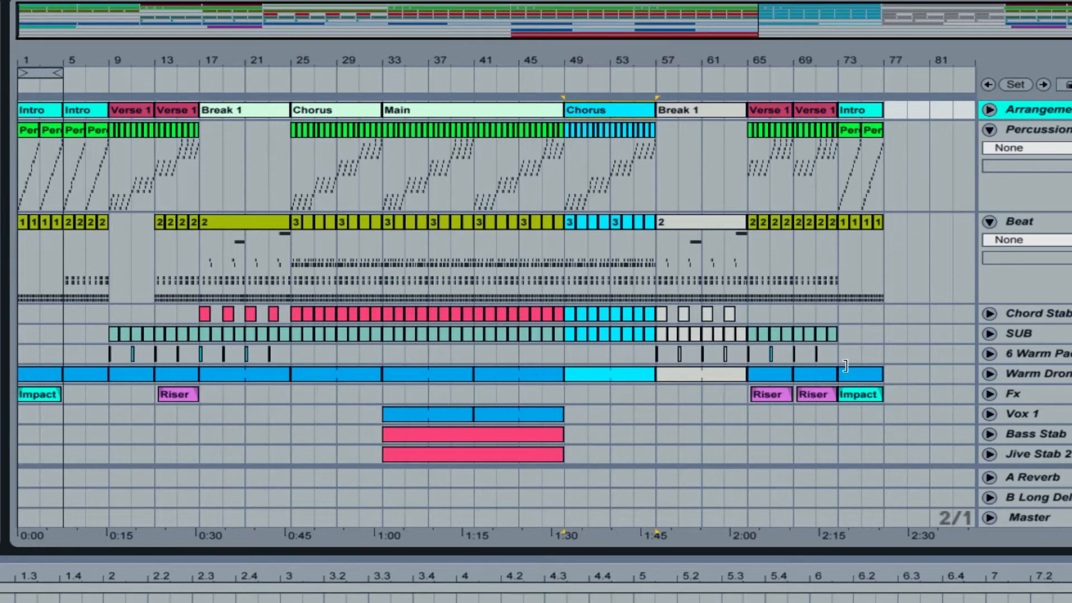
pyautogui.keyDown('shift'); pyautogui.click(862, 393); pyautogui.keyUp('shift')
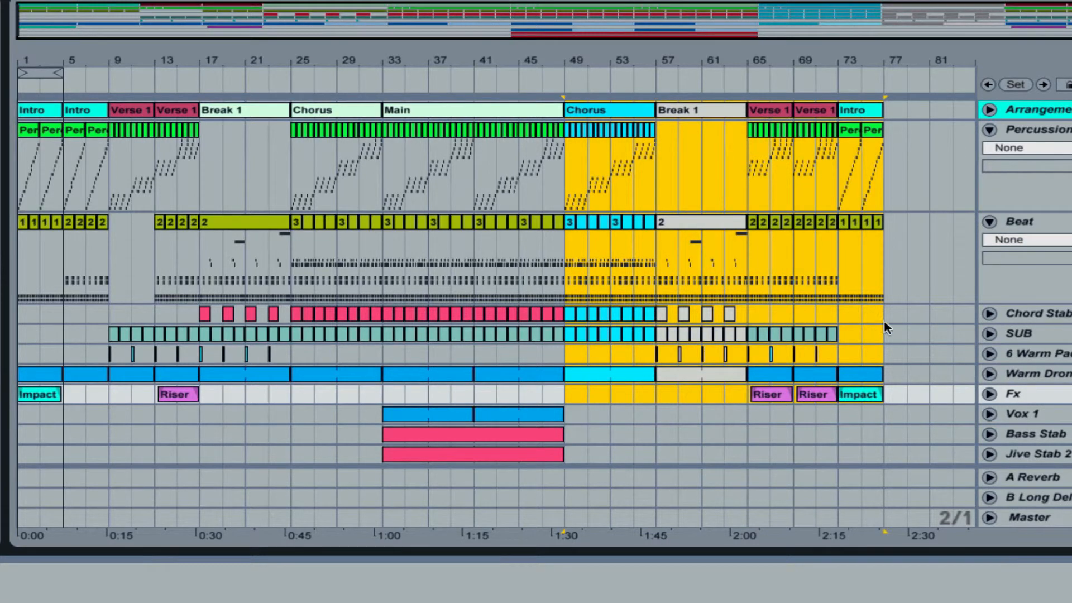
pyautogui.moveTo(581, 110); pyautogui.dragTo(886, 79)
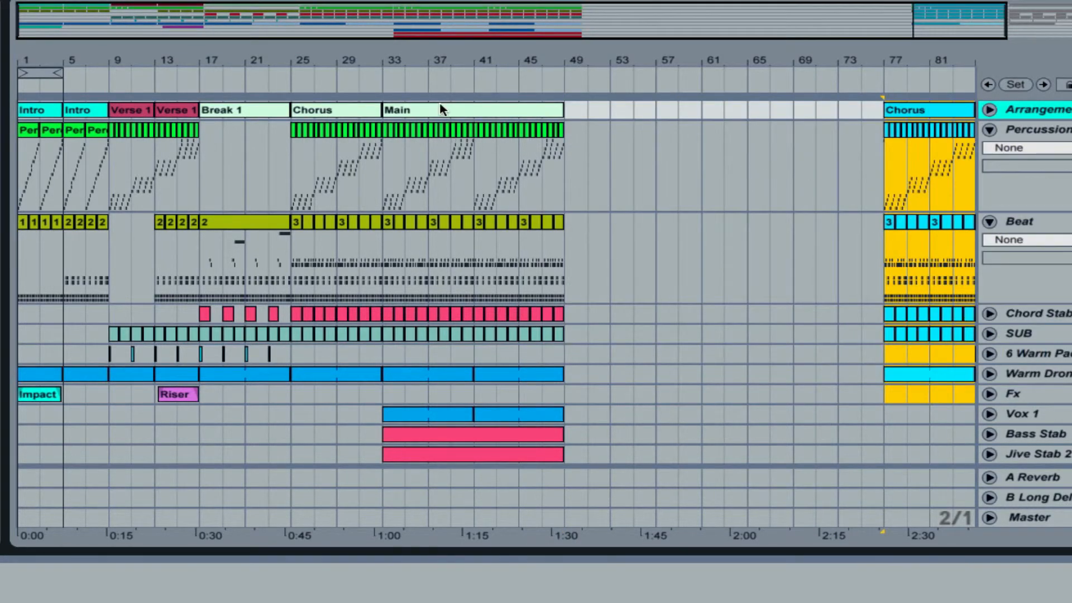
# Copy the 16-bar Main section across all tracks and paste it at bar 61, directly before the moved Chorus
pyautogui.moveTo(442, 108); pyautogui.dragTo(271, 53)
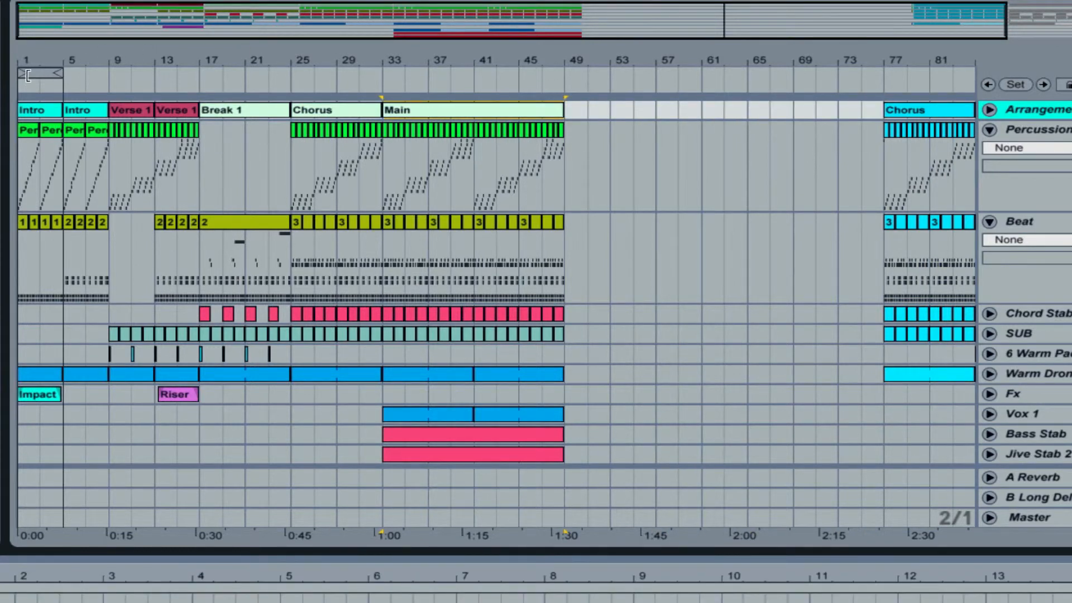
pyautogui.moveTo(38, 73); pyautogui.dragTo(563, 75)
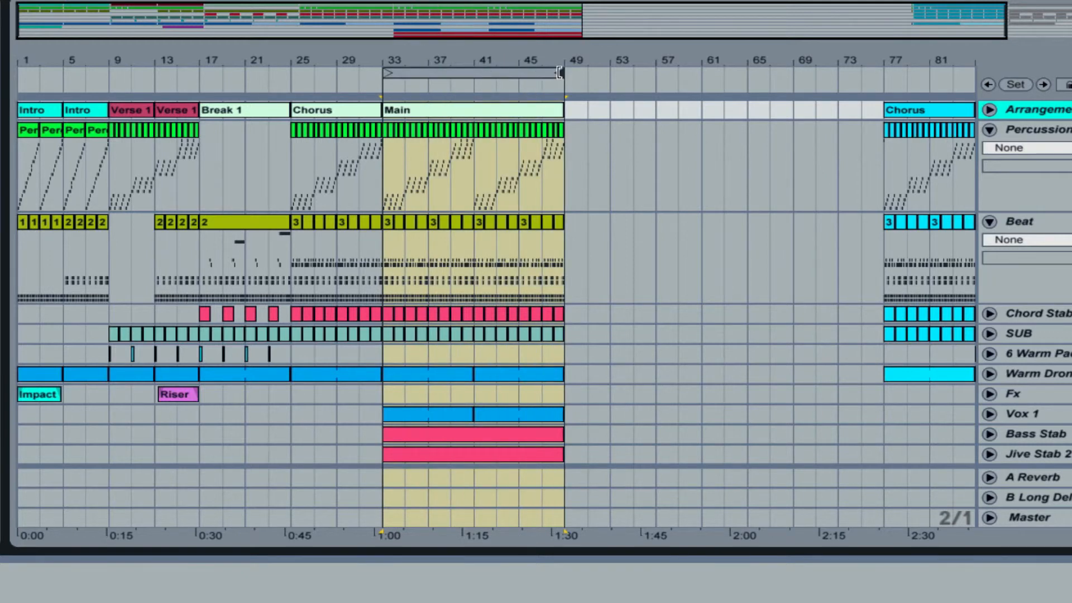
pyautogui.moveTo(470, 75); pyautogui.dragTo(791, 82)
pyautogui.press('super+v')
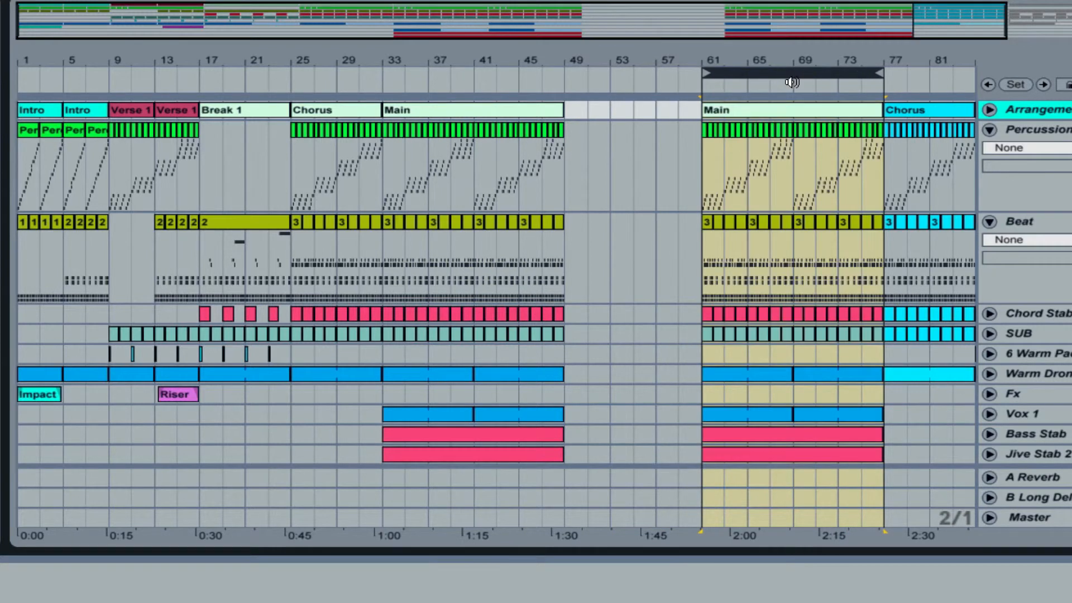
# Insert an empty MIDI clip on the Arrangement track filling the gap from bar 49 to 61
pyautogui.click(614, 137)
pyautogui.moveTo(567, 111); pyautogui.dragTo(692, 115)
pyautogui.press('super+shift+m')
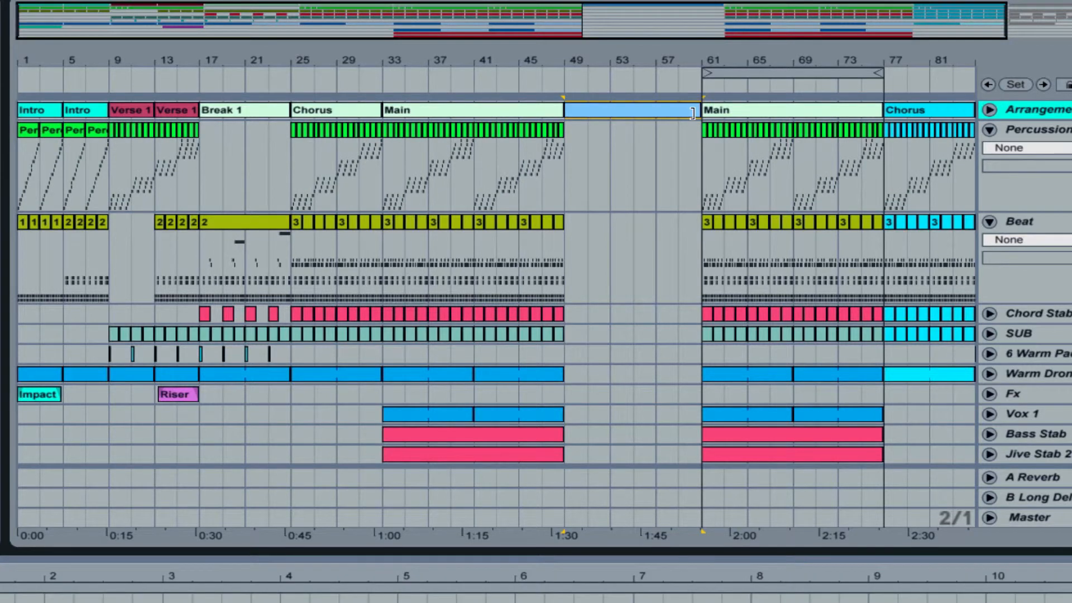
# Colour the empty Arrangement clip between the two Main sections light purple
pyautogui.rightClick(692, 112)
pyautogui.click(828, 427)
pyautogui.rightClick(598, 108)
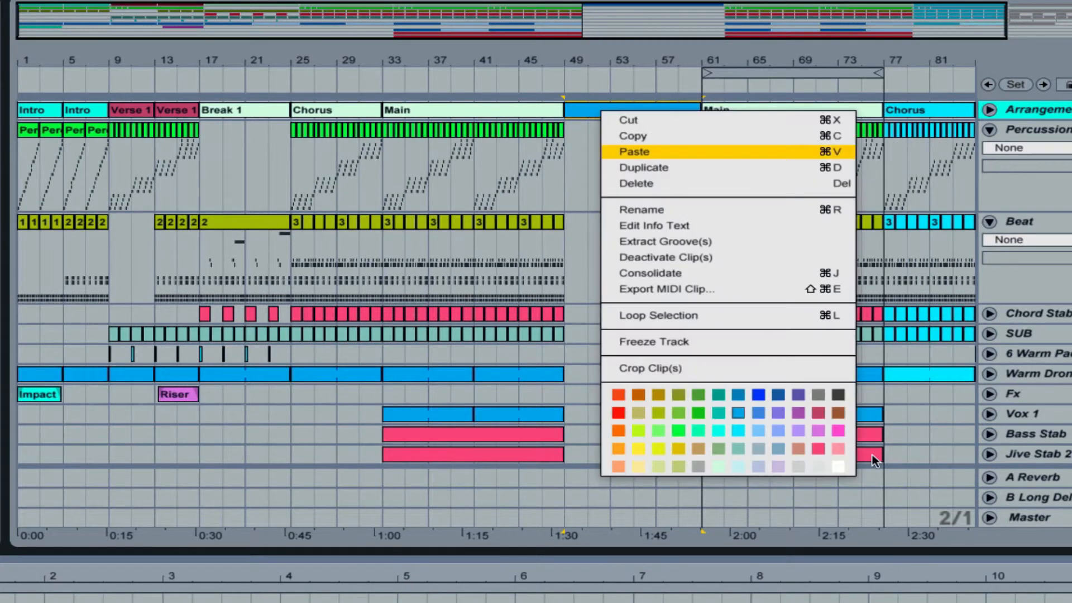
pyautogui.click(783, 438)
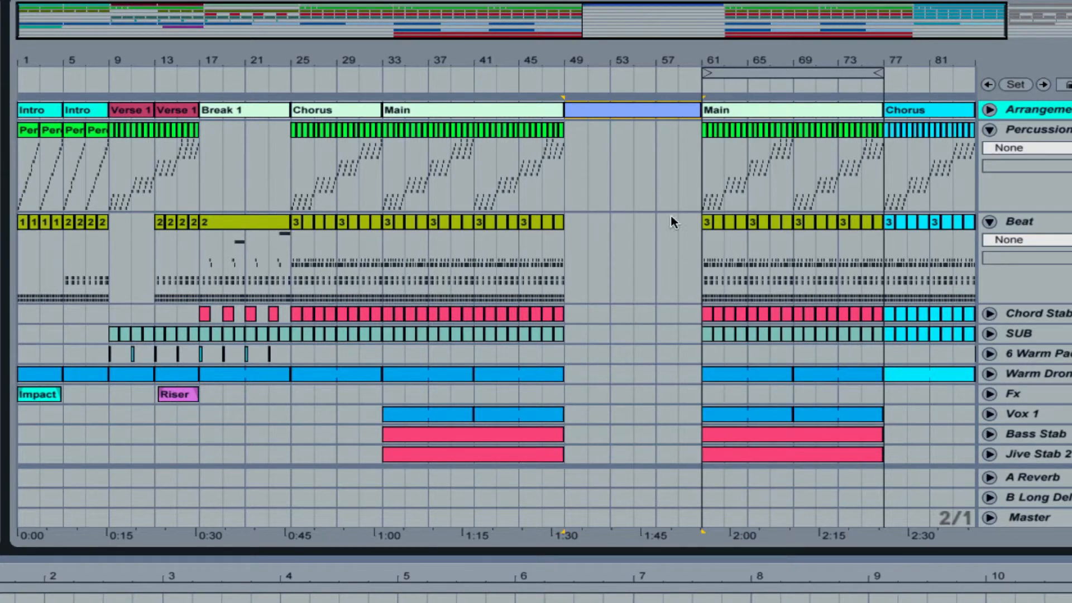
pyautogui.rightClick(618, 115)
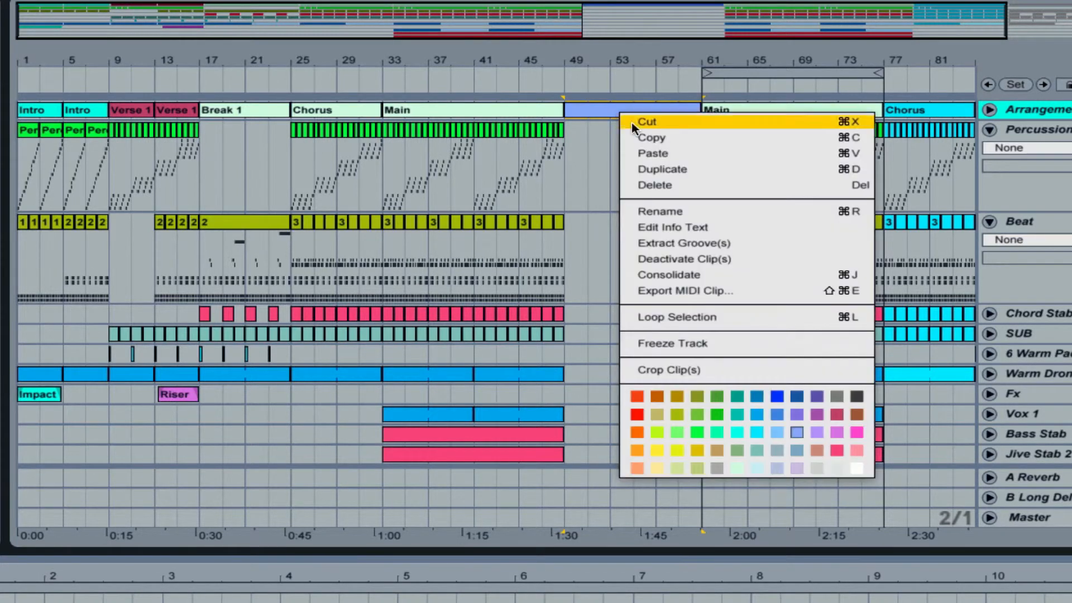
pyautogui.click(816, 432)
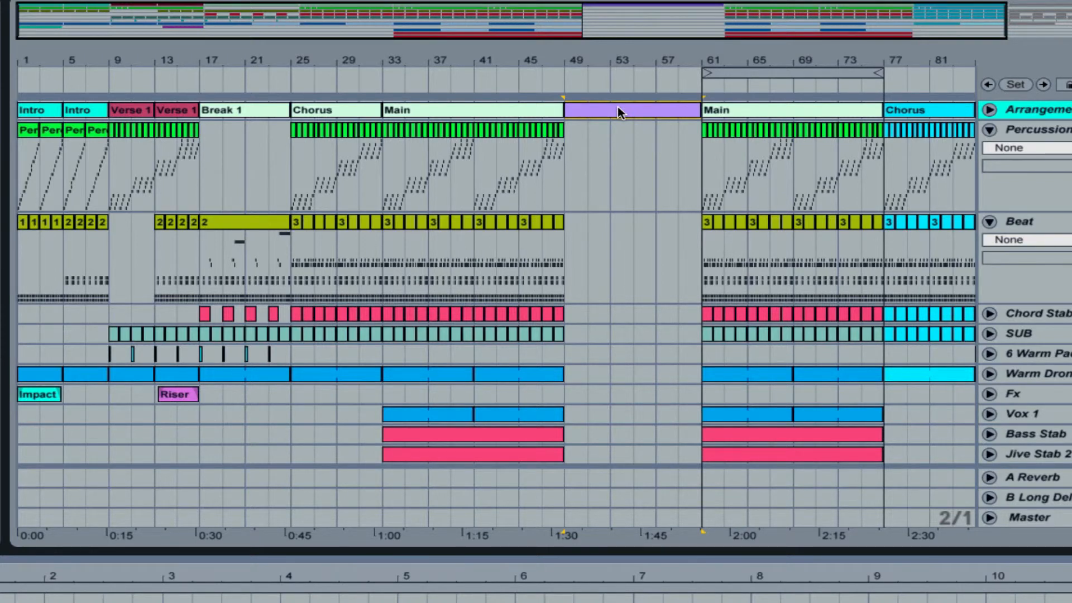
# Rename the light purple Arrangement clip as Variation
pyautogui.hotkey('ctrl', 'r')
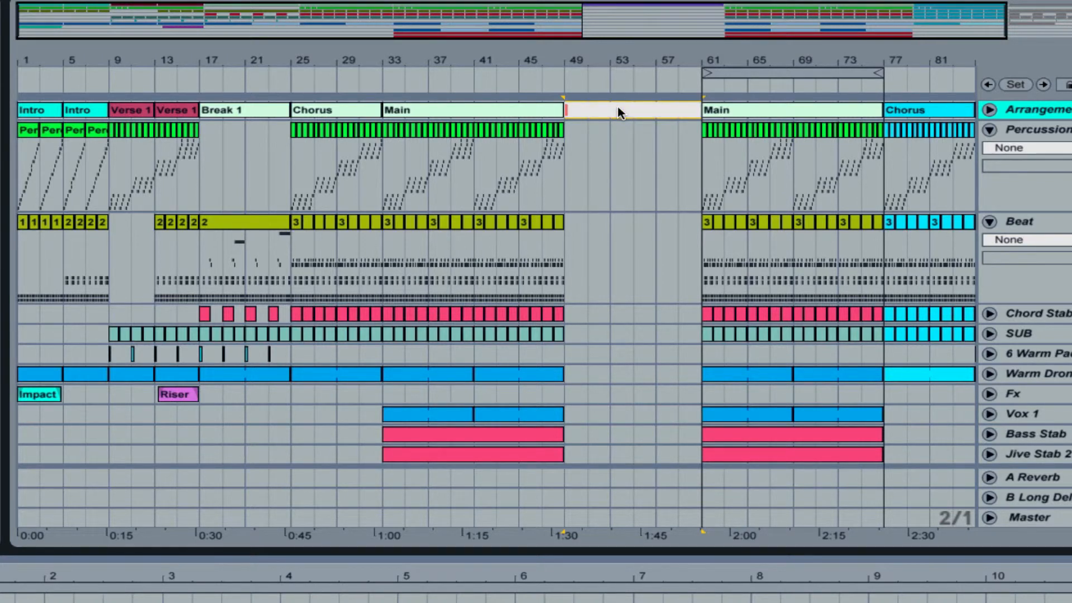
pyautogui.write('Variation')
pyautogui.press('Return')
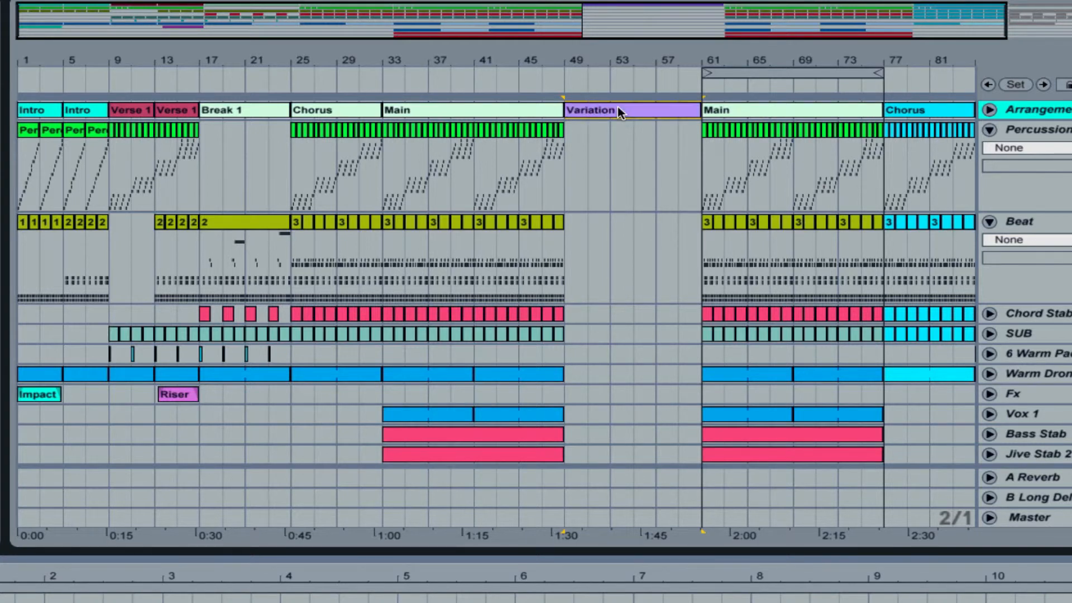
# Rename the Arrangement clip of the second Main section, starting at bar 61, as Main 2
pyautogui.click(728, 108)
pyautogui.hotkey('ctrl', 'r')
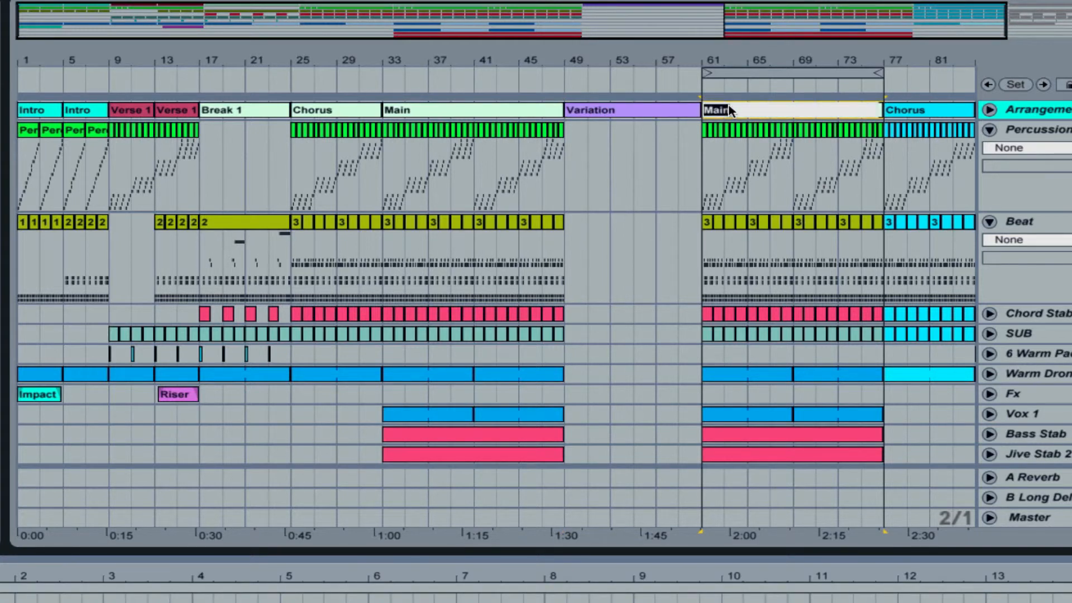
pyautogui.write('Main 2')
pyautogui.press('Return')
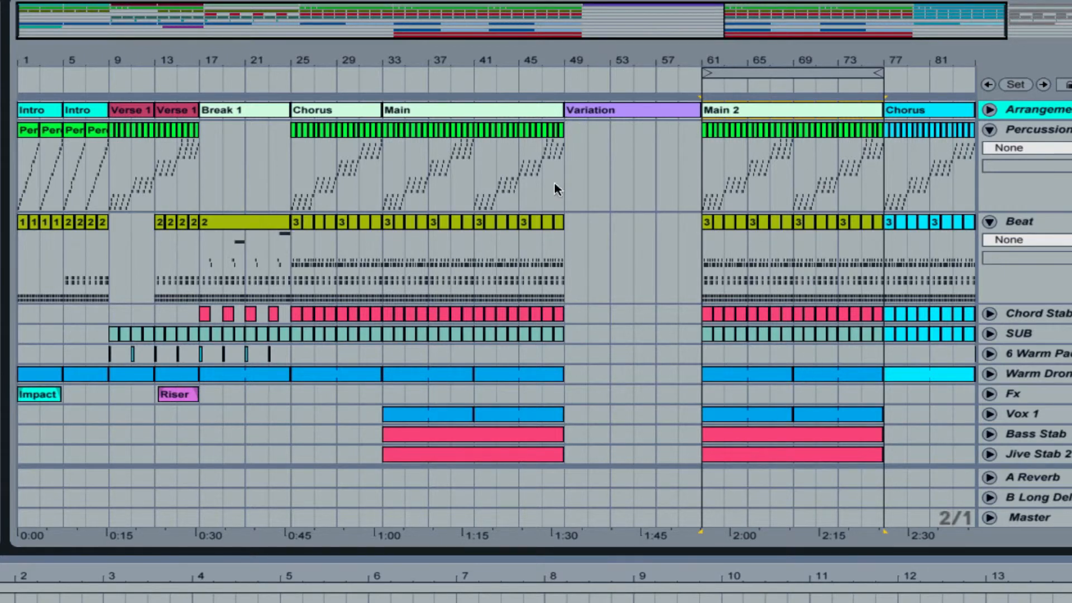
# Fit the loop brace around the closing four-bar Intro section, from bar 101 to 105
pyautogui.press('?')
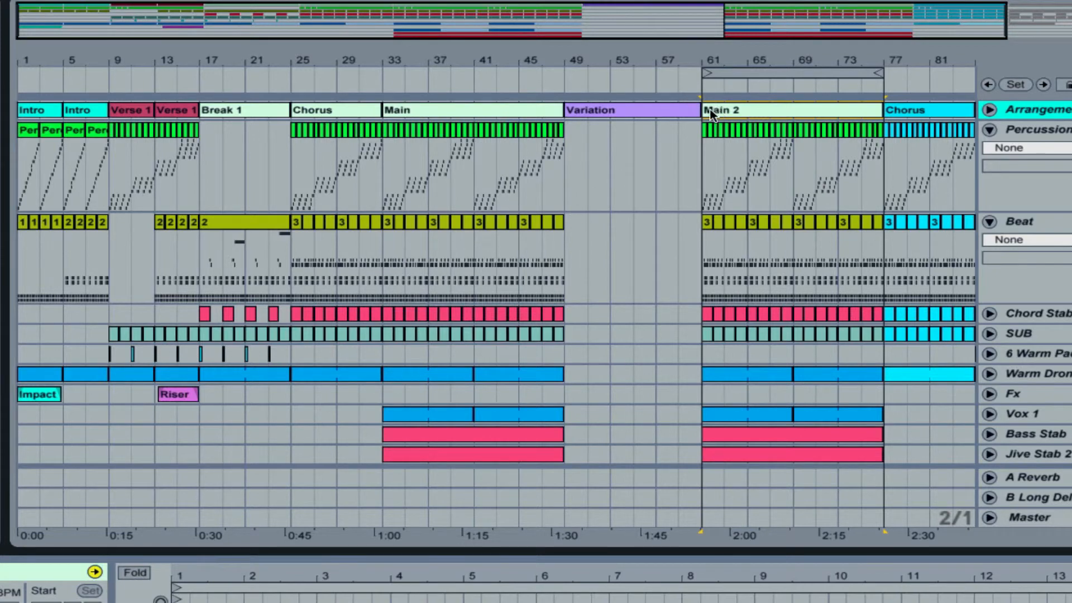
pyautogui.moveTo(560, 8); pyautogui.dragTo(856, 9)
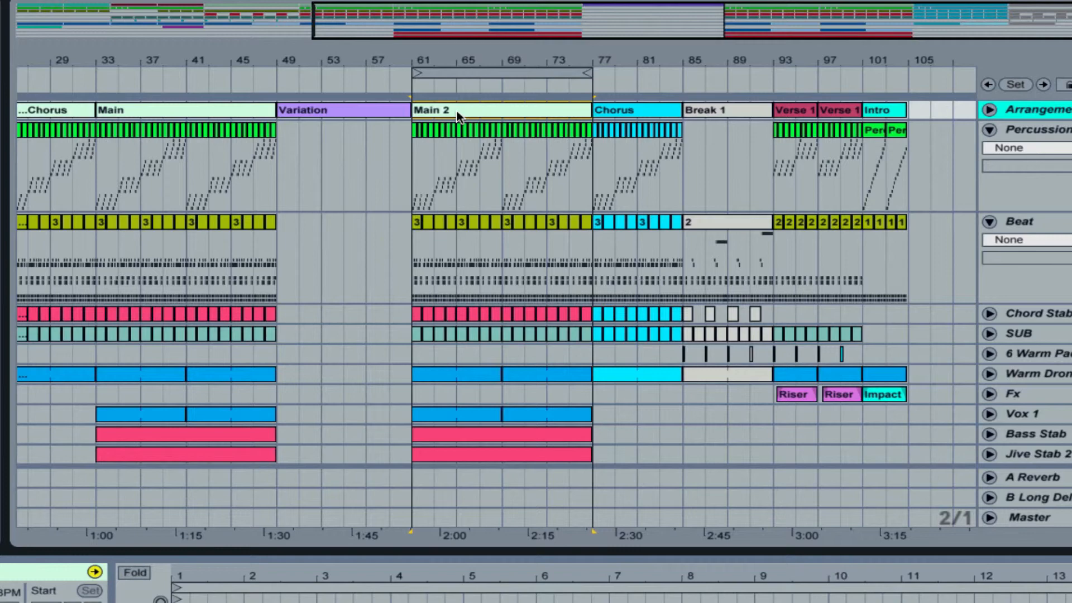
pyautogui.moveTo(585, 35); pyautogui.dragTo(369, 32)
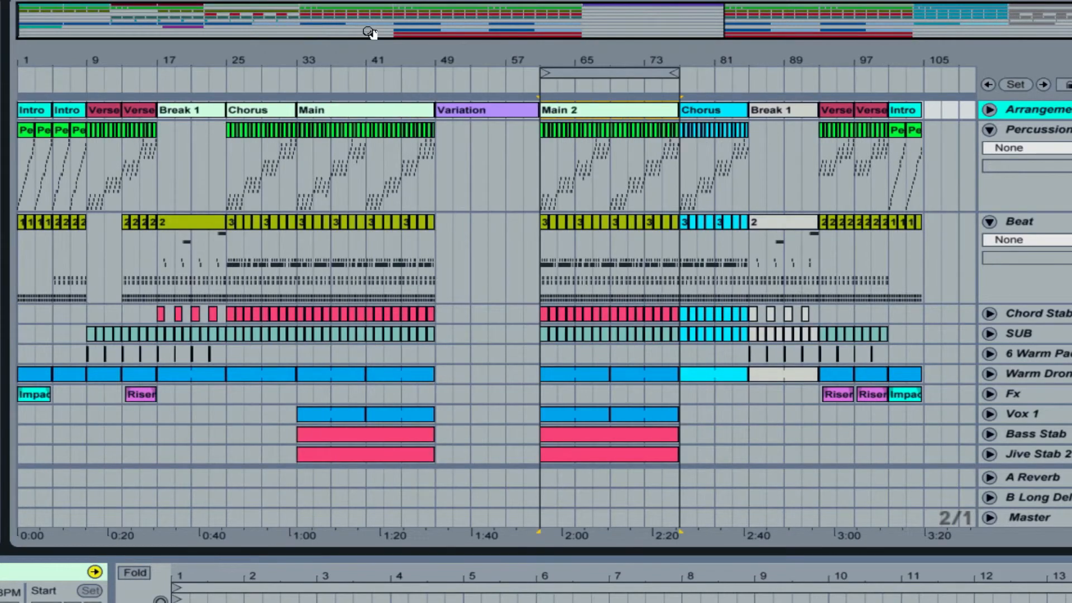
pyautogui.click(498, 184)
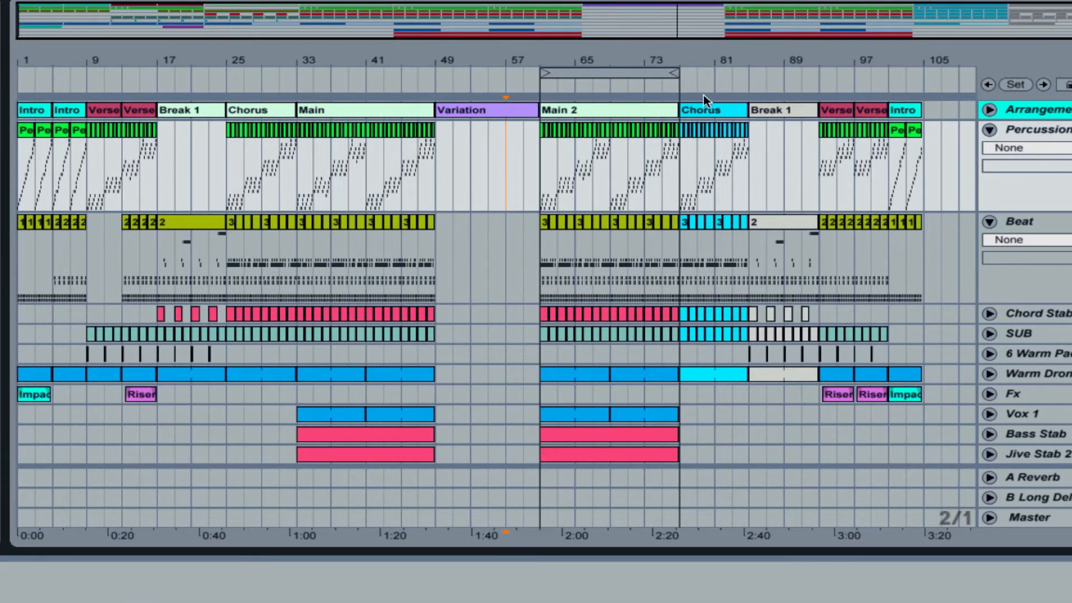
pyautogui.moveTo(621, 74); pyautogui.dragTo(882, 91)
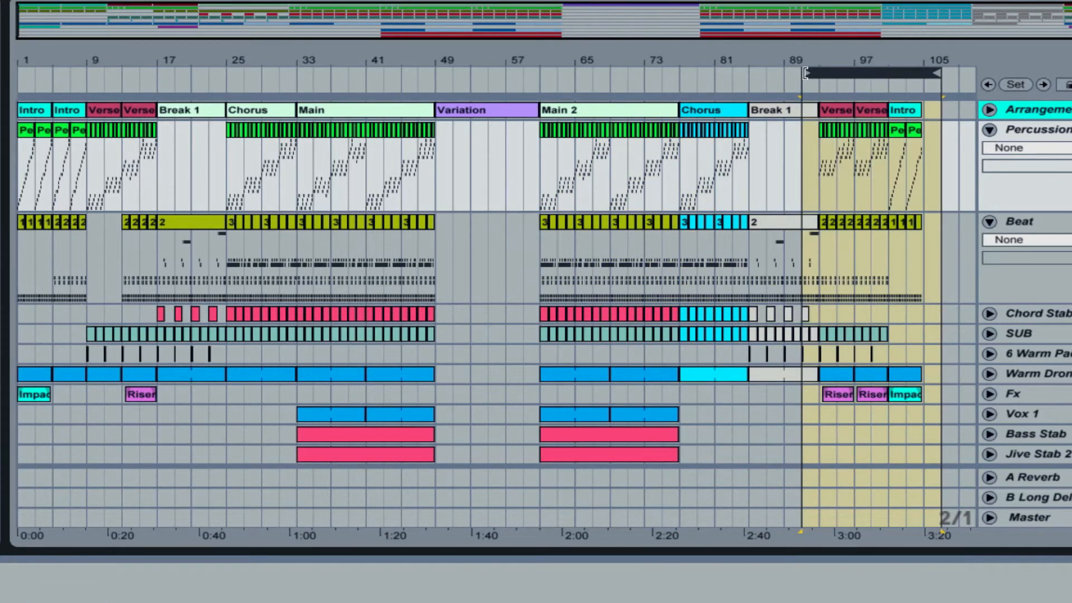
pyautogui.moveTo(802, 72); pyautogui.dragTo(895, 78)
pyautogui.moveTo(935, 77); pyautogui.dragTo(924, 76)
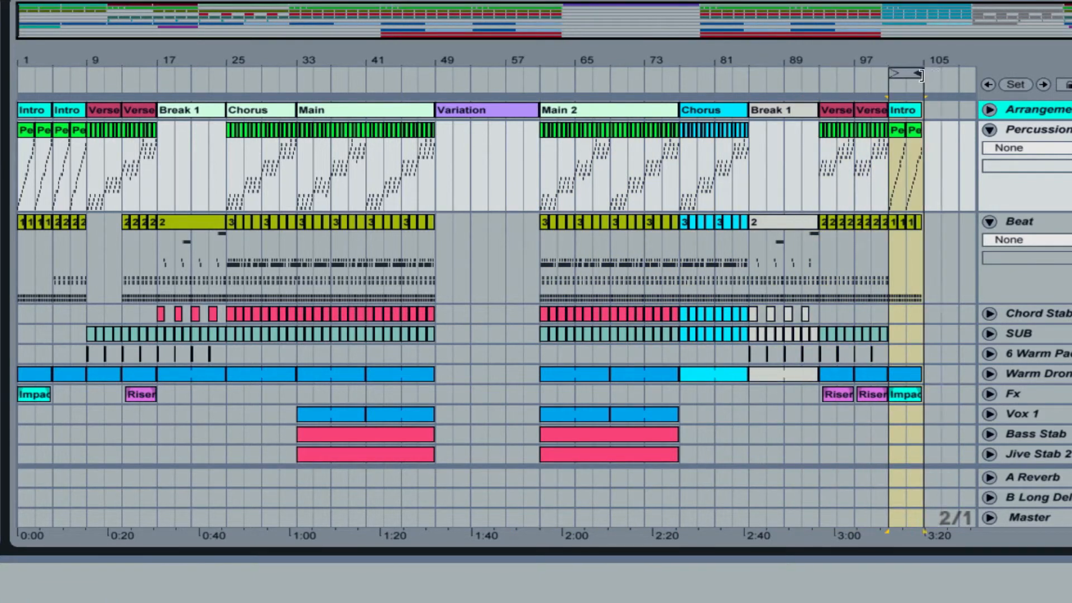
# Paste the closing Intro section across all tracks at bar 49 and again at bar 53, moving the loop brace to bars 53–57
pyautogui.click(438, 142)
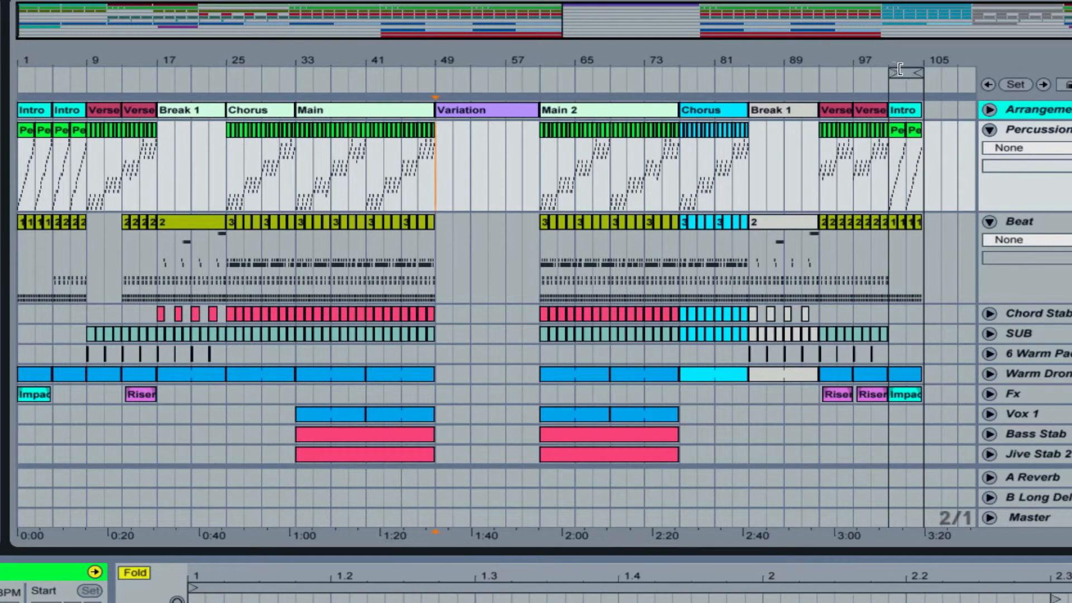
pyautogui.moveTo(904, 74); pyautogui.dragTo(490, 73)
pyautogui.press('super+v')
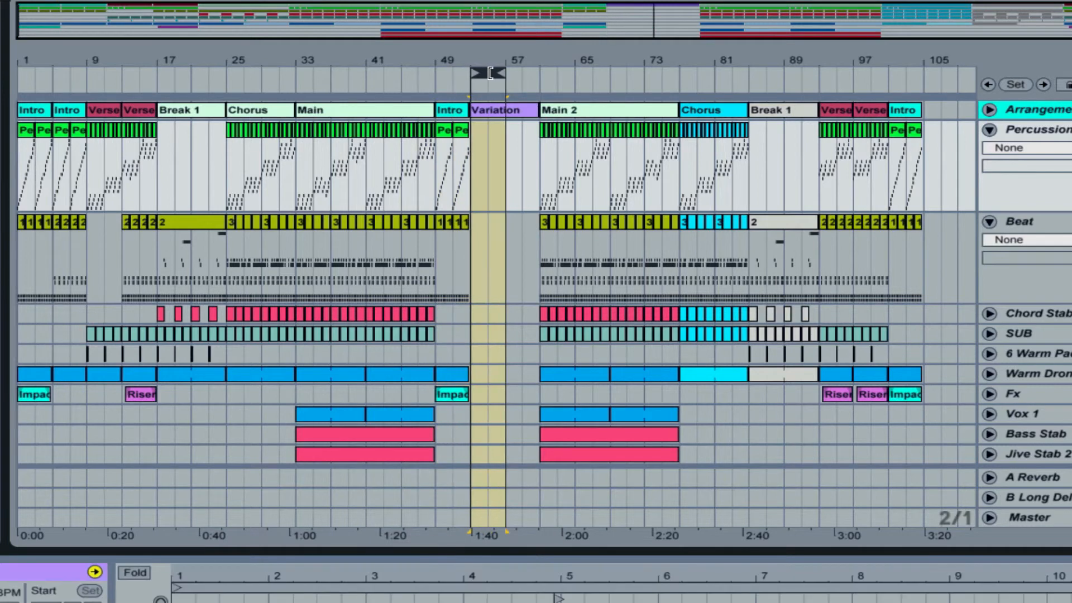
pyautogui.press('super+v')
# Paste a third Intro copy at bar 57 and extend the Variation clip over the whole gap from bar 49 to 61
pyautogui.click(462, 114)
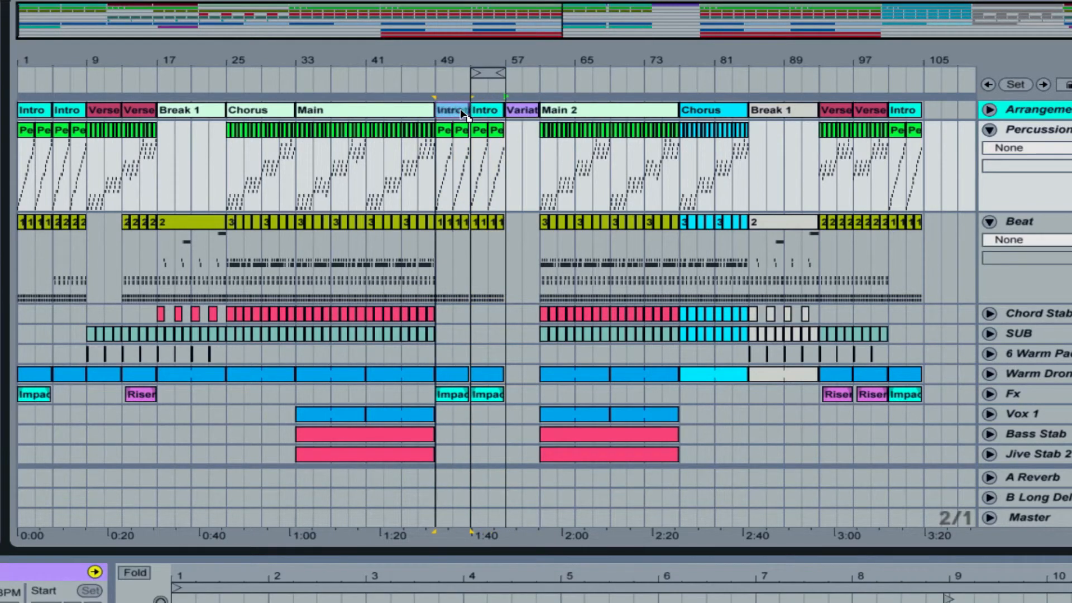
pyautogui.moveTo(462, 114); pyautogui.dragTo(540, 109)
pyautogui.moveTo(494, 73); pyautogui.dragTo(528, 73)
pyautogui.hotkey('ctrl', 'v')
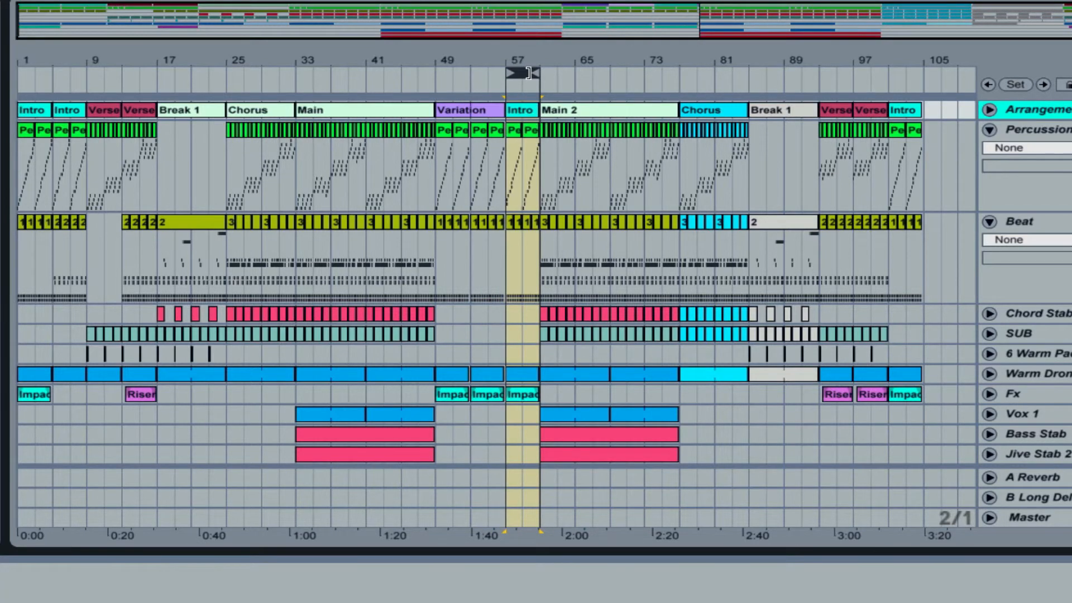
pyautogui.moveTo(503, 110); pyautogui.dragTo(539, 109)
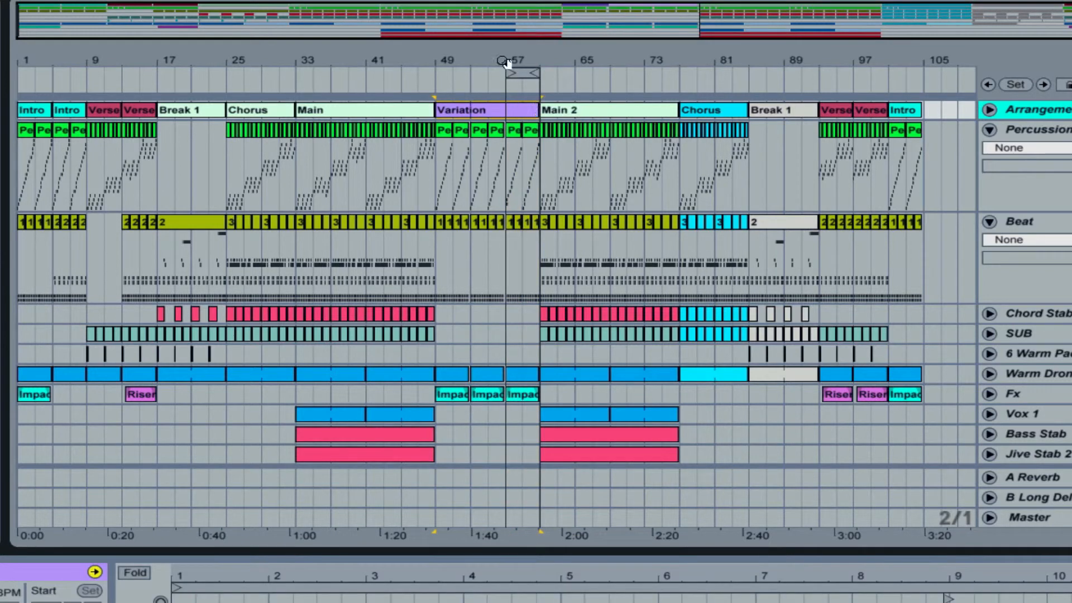
# Stretch the loop brace over bars 49 to 61 and delete the Percussion and Beat clips under the Variation clip
pyautogui.moveTo(506, 73); pyautogui.dragTo(436, 73)
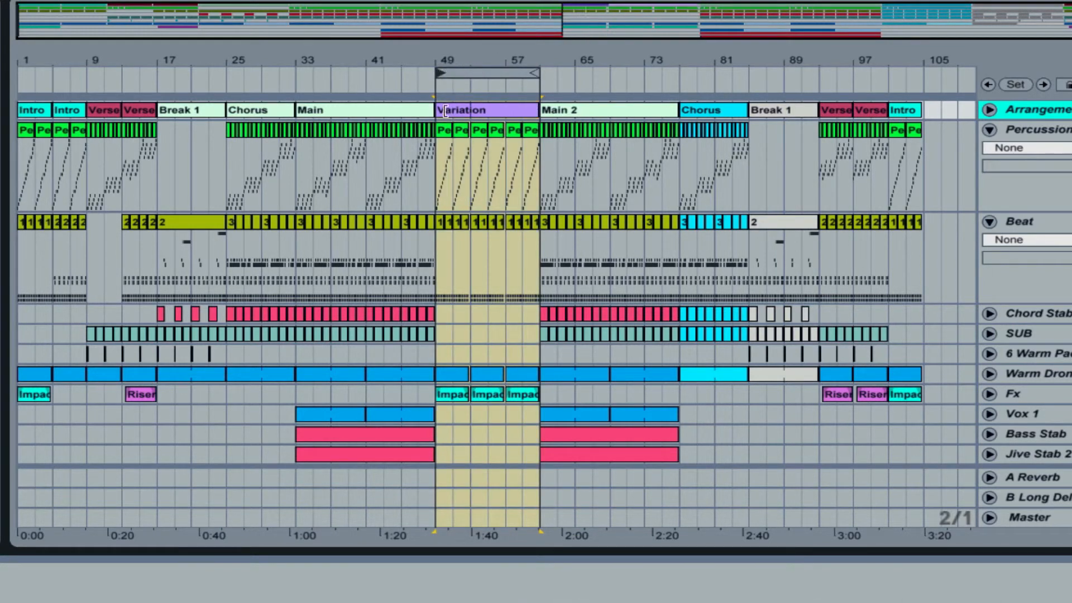
pyautogui.moveTo(441, 171); pyautogui.dragTo(539, 263)
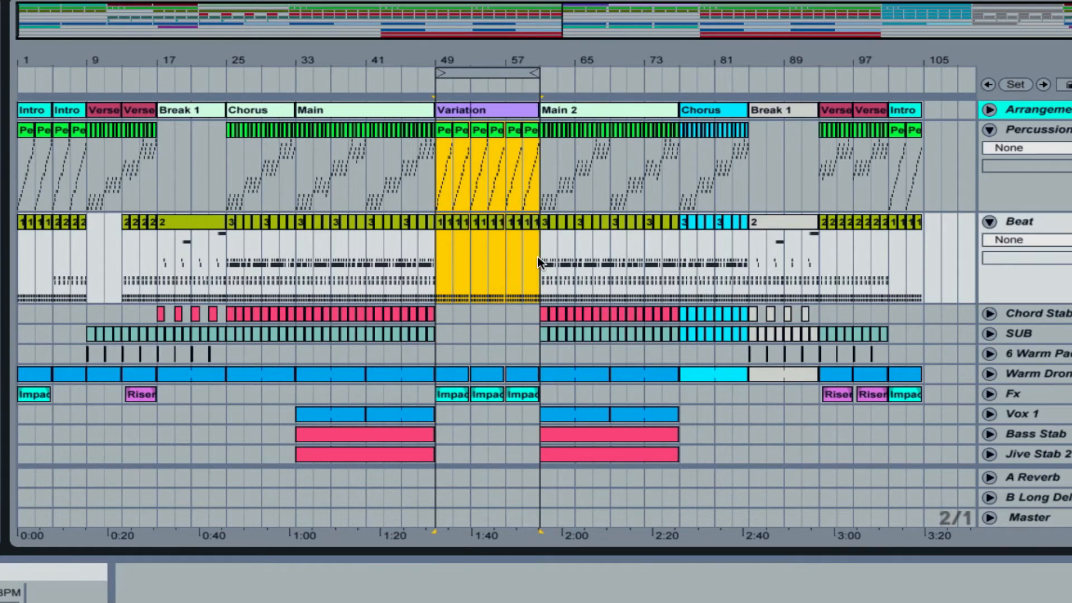
pyautogui.press('Delete')
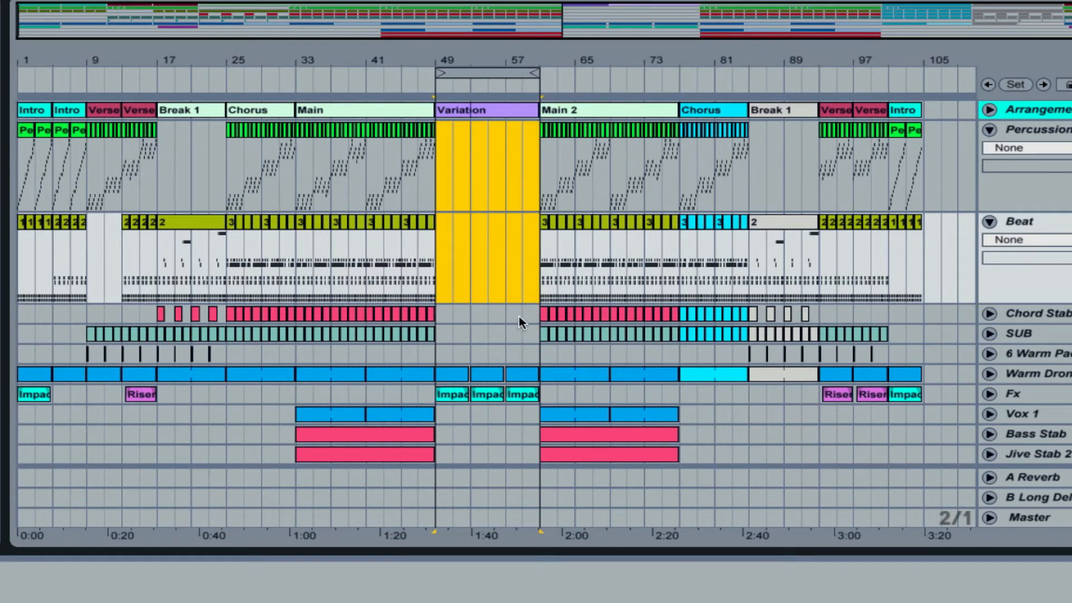
# Rename the Variation clip as "Variation Different Melody 4 Main 2"
pyautogui.click(456, 132)
pyautogui.click(461, 111)
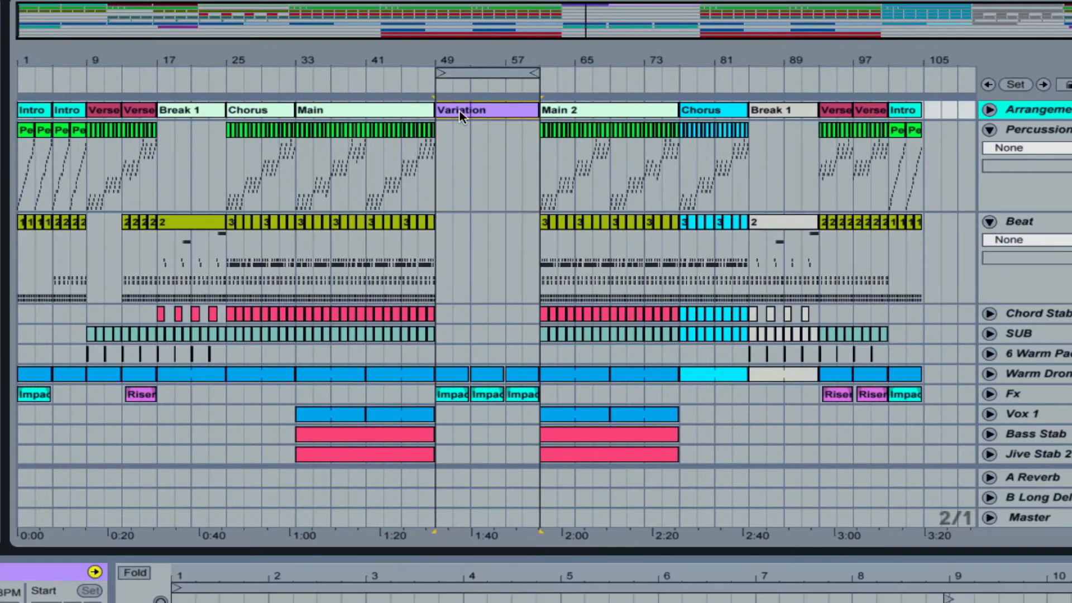
pyautogui.hotkey('ctrl', 'r')
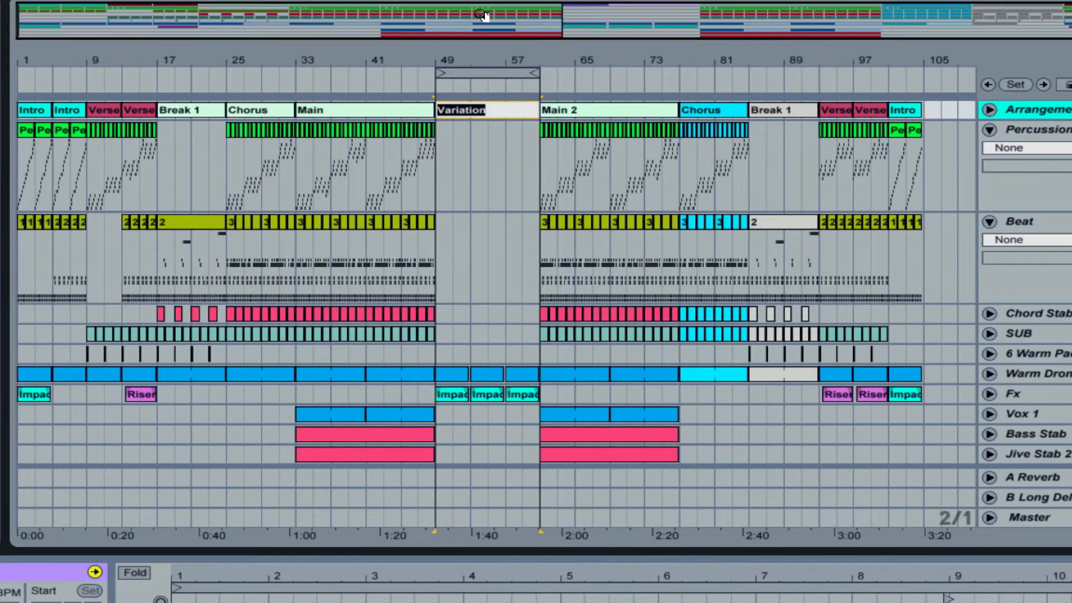
pyautogui.press('Return')
pyautogui.press('z')
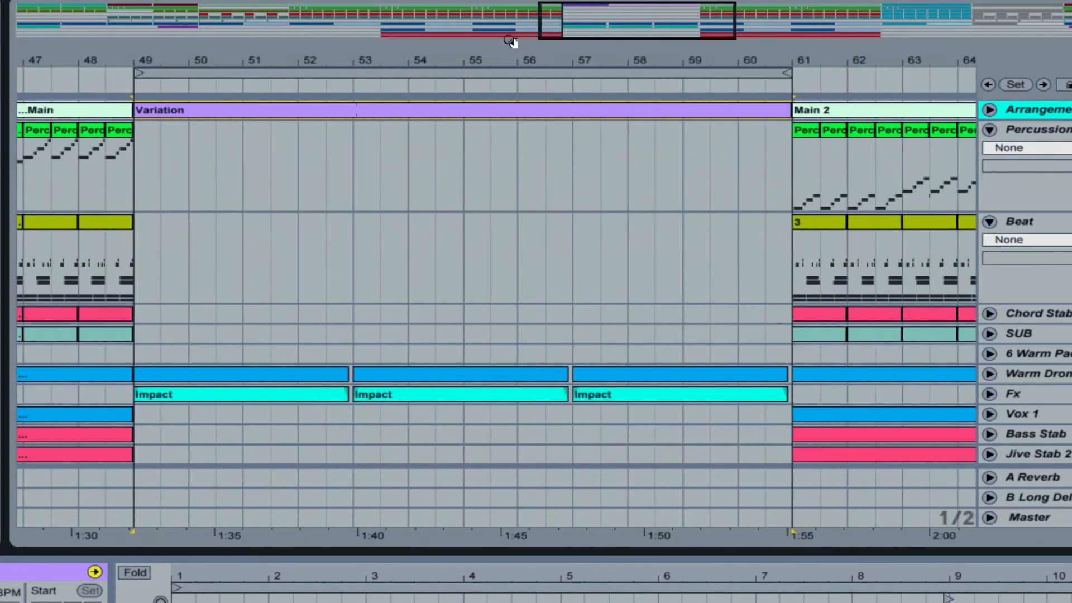
pyautogui.hotkey('ctrl', 'r')
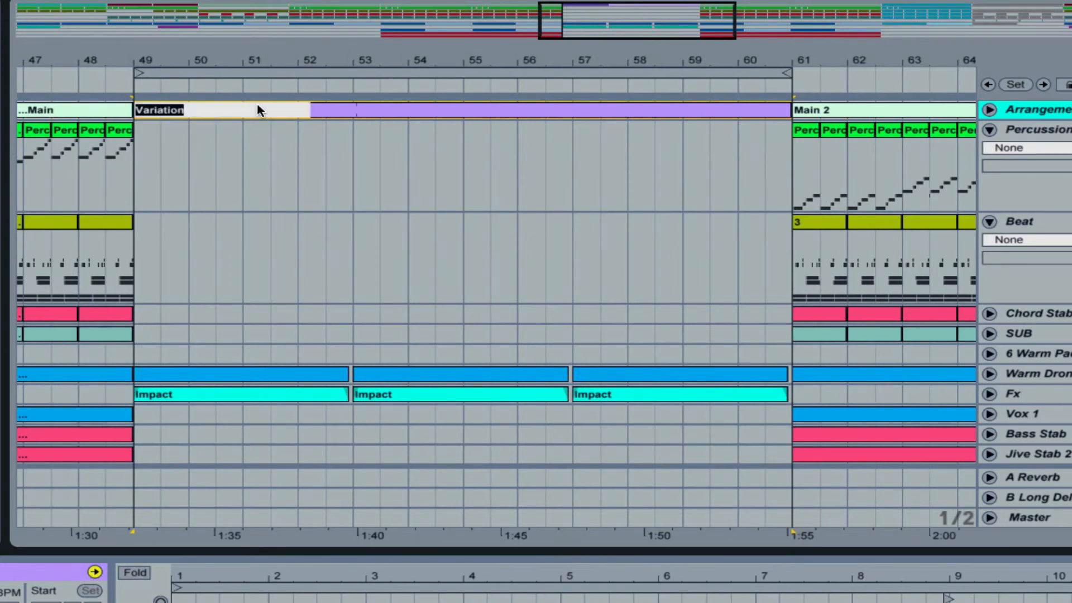
pyautogui.press('Right')
pyautogui.write('D')
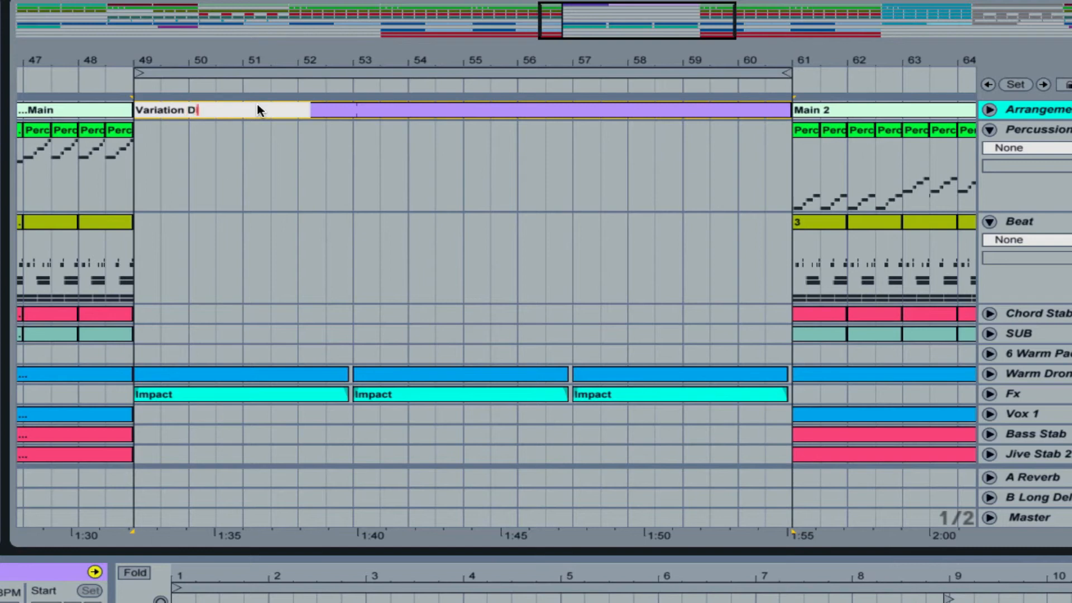
pyautogui.write('ifferent Melody 4 Main 2')
pyautogui.press('Return')
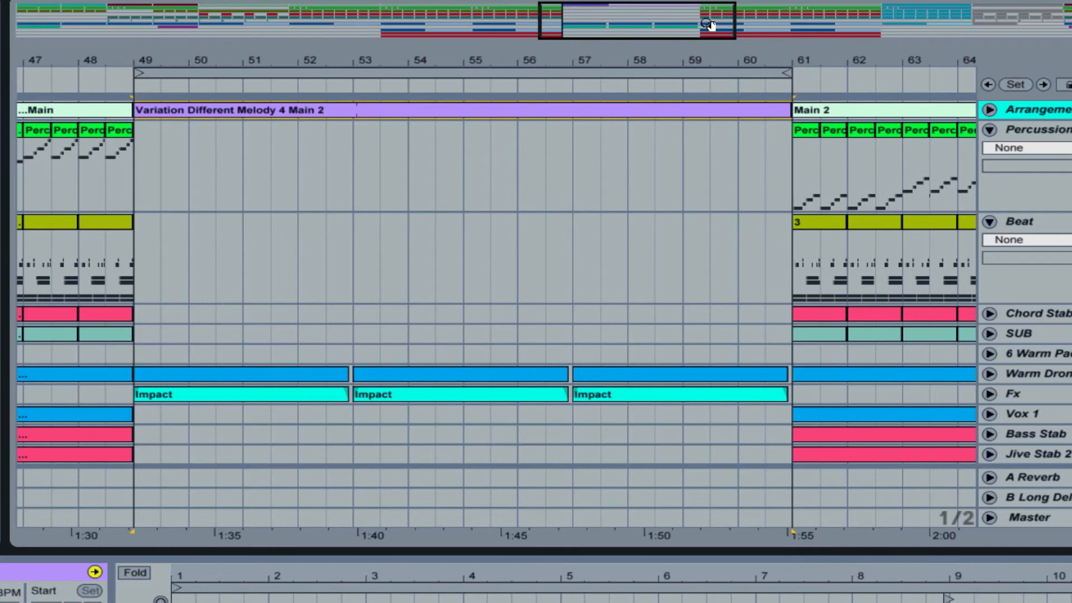
pyautogui.moveTo(710, 32); pyautogui.dragTo(710, 2)
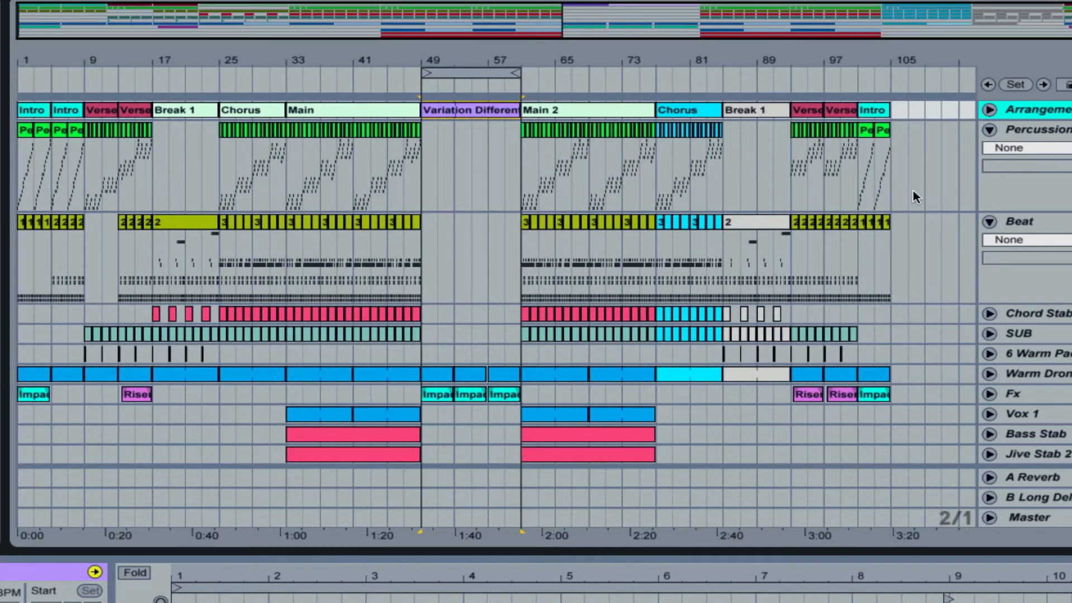